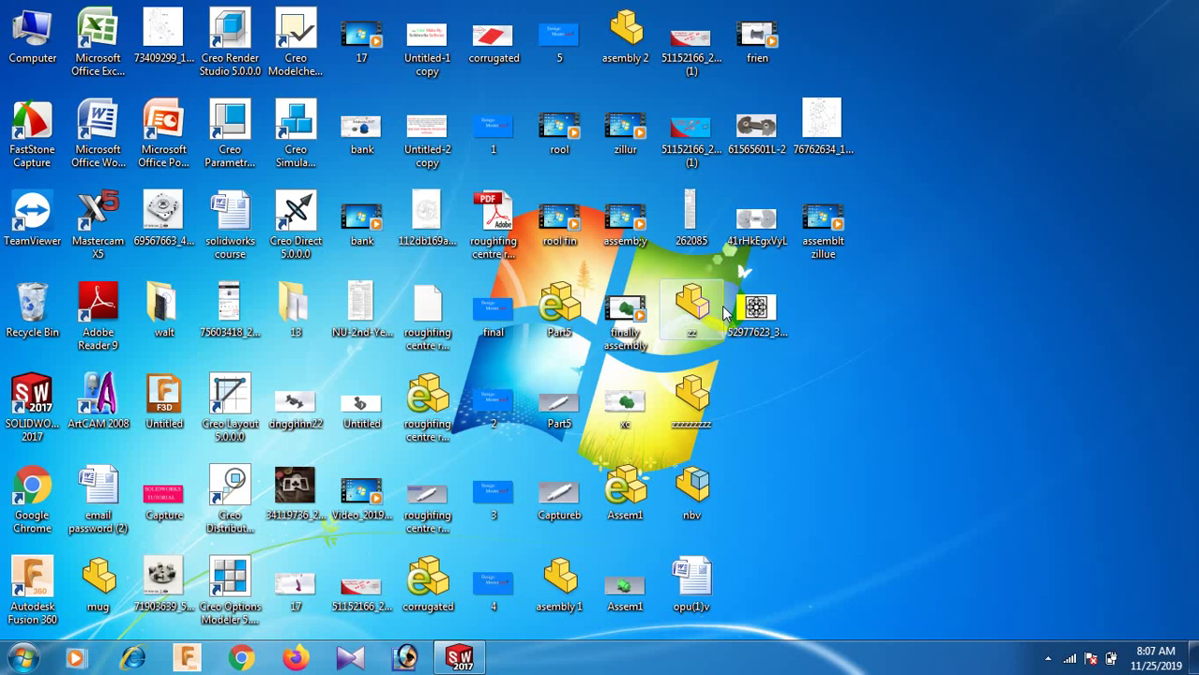
- Create a new blank Part document, Part1, from File > New
{"action": "left_click", "coordinate": [464, 657]}
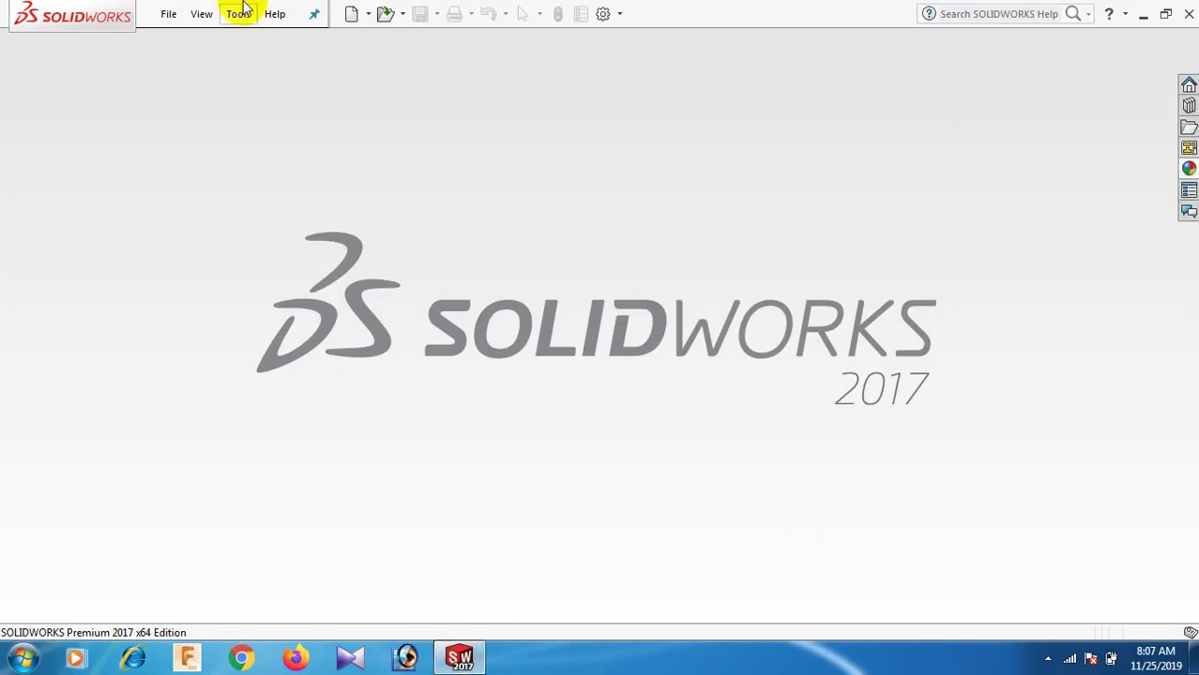
{"action": "left_click", "coordinate": [169, 16]}
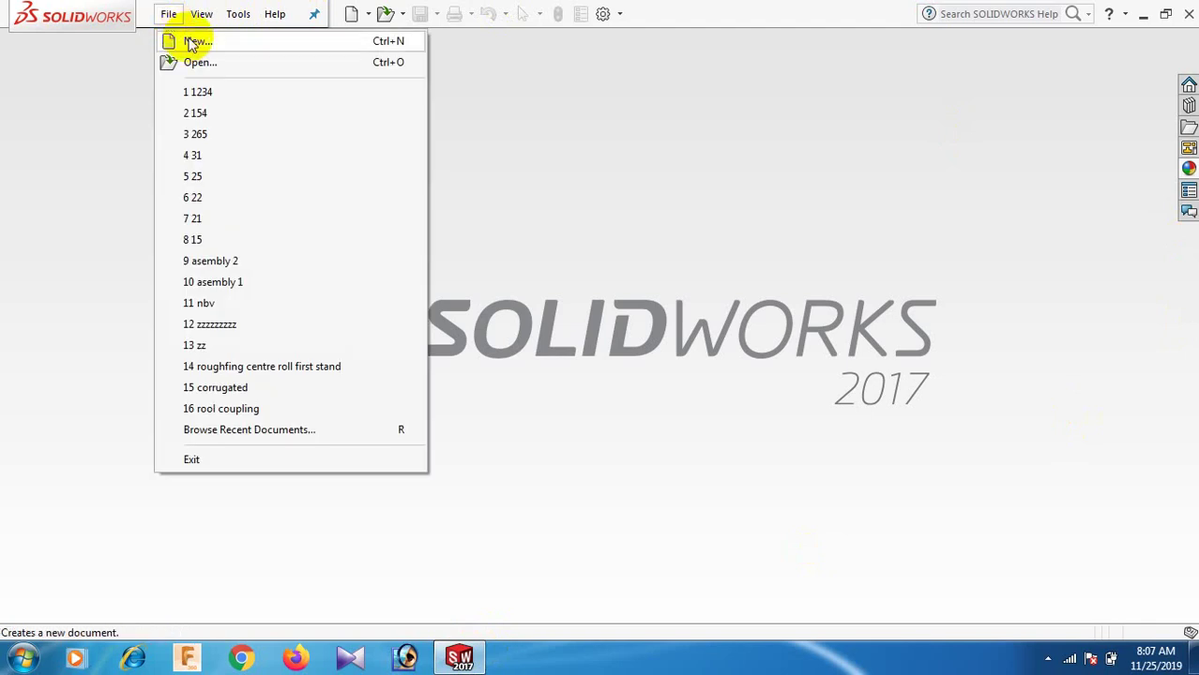
{"action": "left_click", "coordinate": [192, 42]}
{"action": "left_click", "coordinate": [428, 240]}
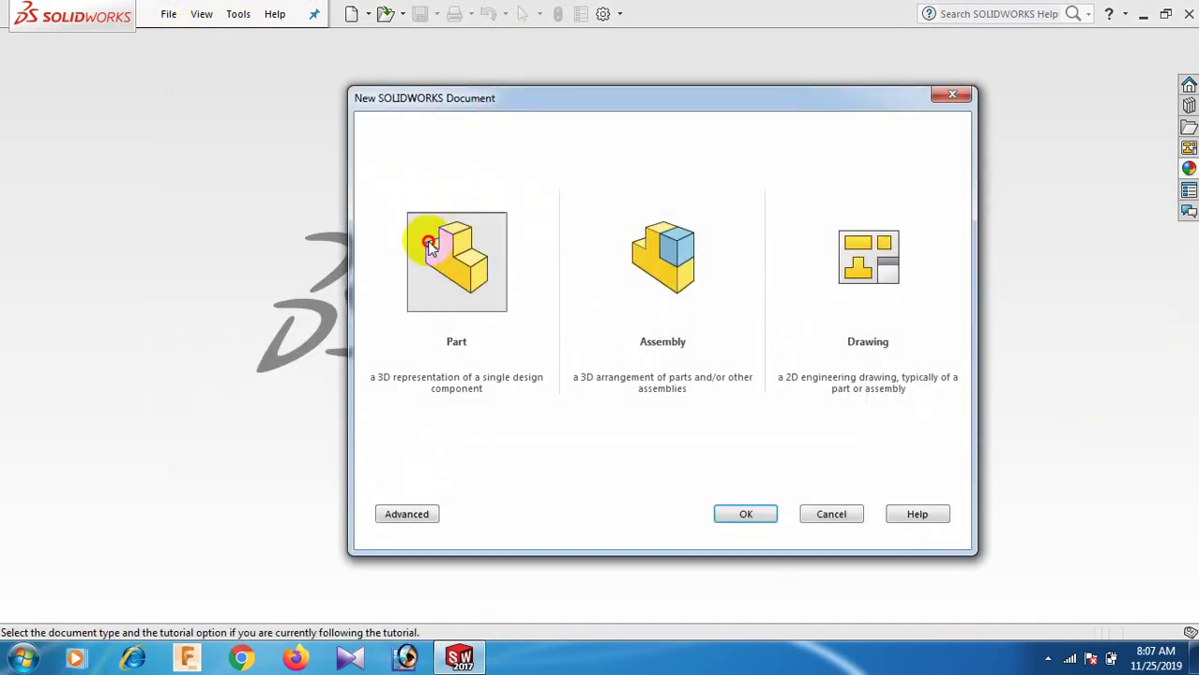
{"action": "left_click", "coordinate": [747, 518]}
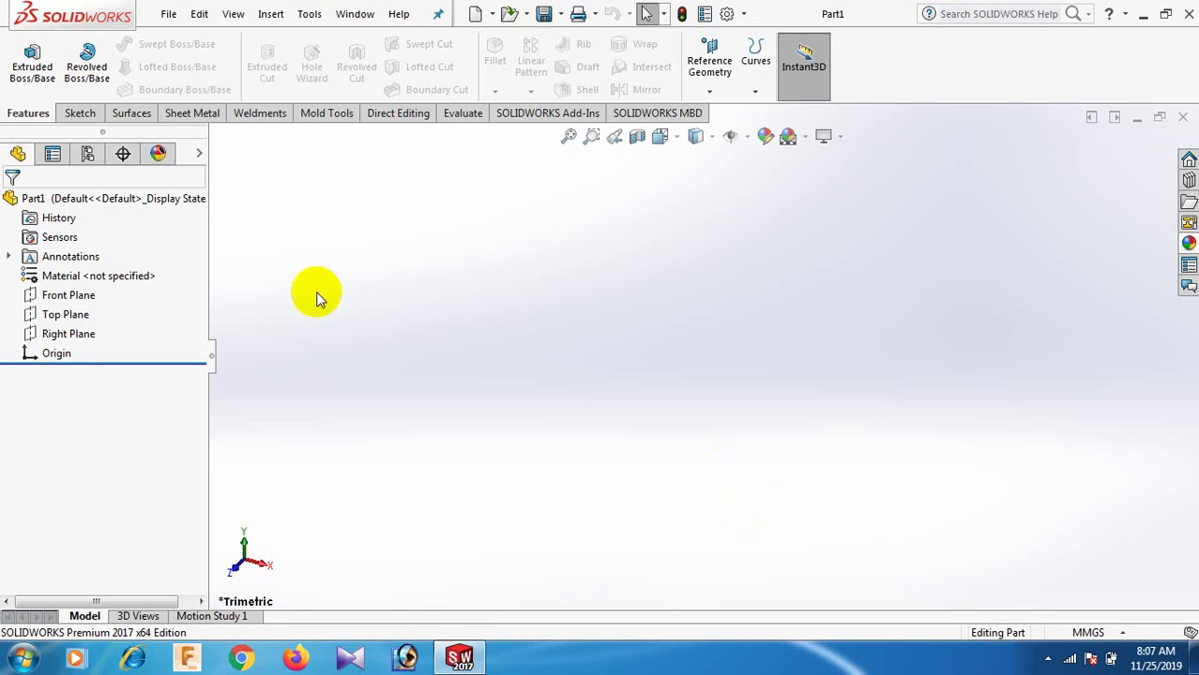
- Start a sketch on the Front Plane and draw three concentric circles centred on the origin
{"action": "left_click", "coordinate": [82, 297]}
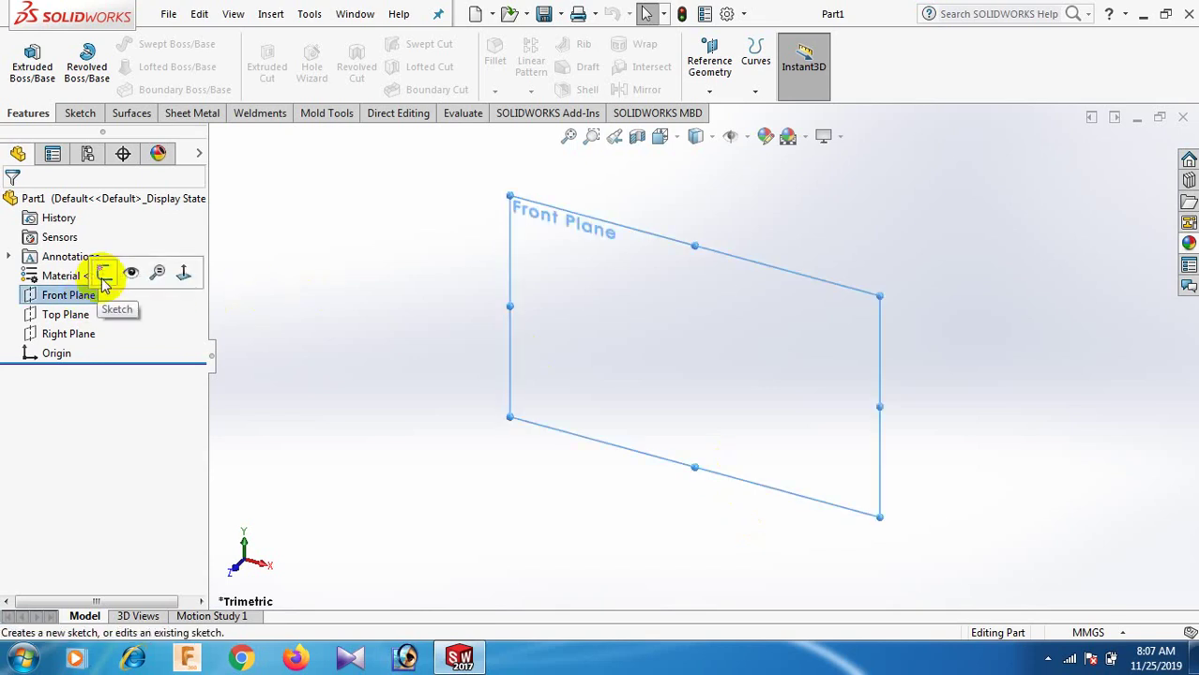
{"action": "left_click", "coordinate": [99, 272]}
{"action": "key", "text": "c"}
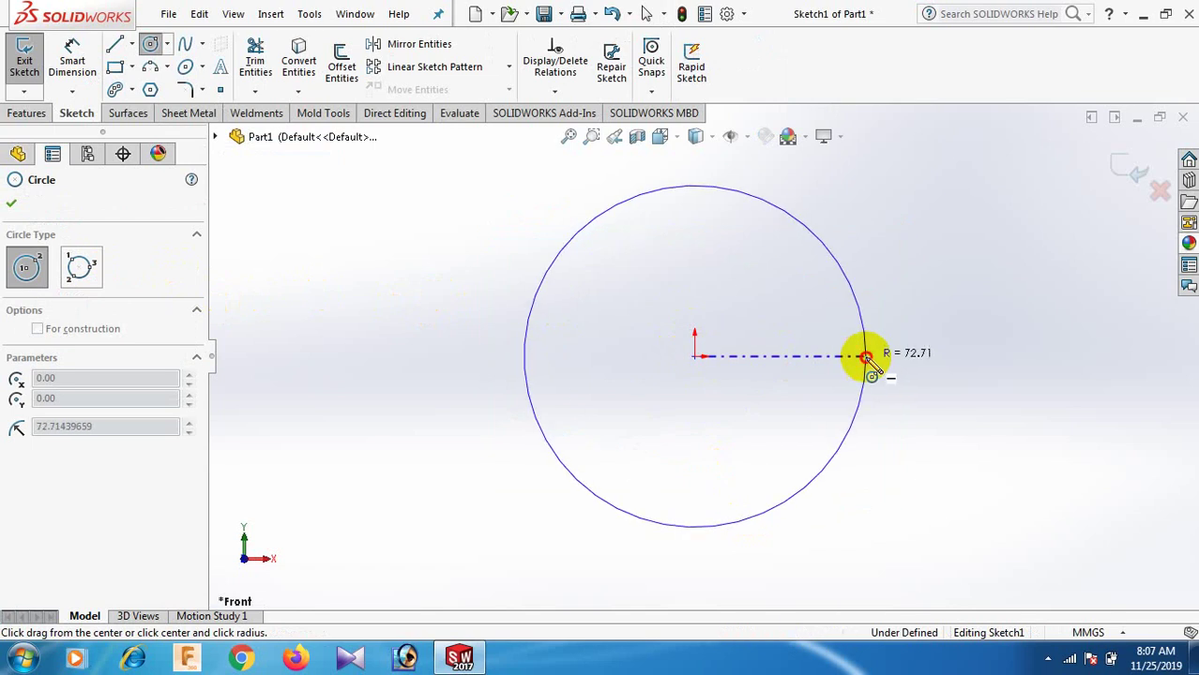
{"action": "left_click_drag", "start_coordinate": [695, 357], "coordinate": [865, 356]}
{"action": "left_click_drag", "start_coordinate": [694, 356], "coordinate": [815, 357]}
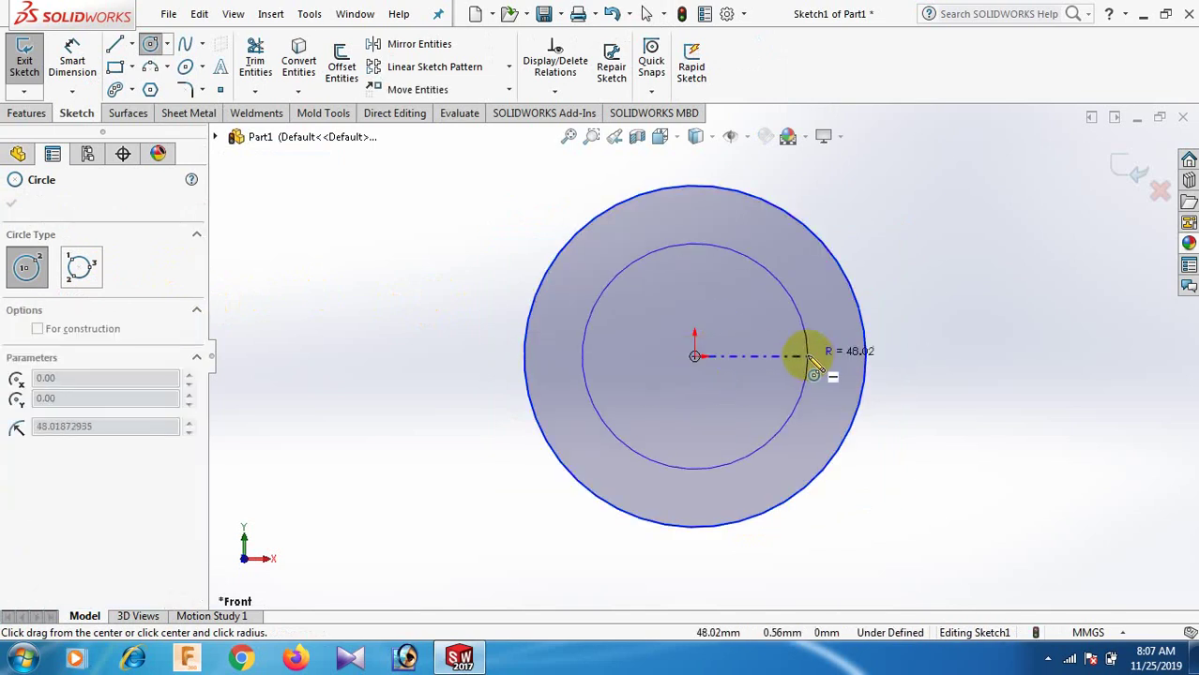
{"action": "left_click_drag", "start_coordinate": [694, 357], "coordinate": [756, 357]}
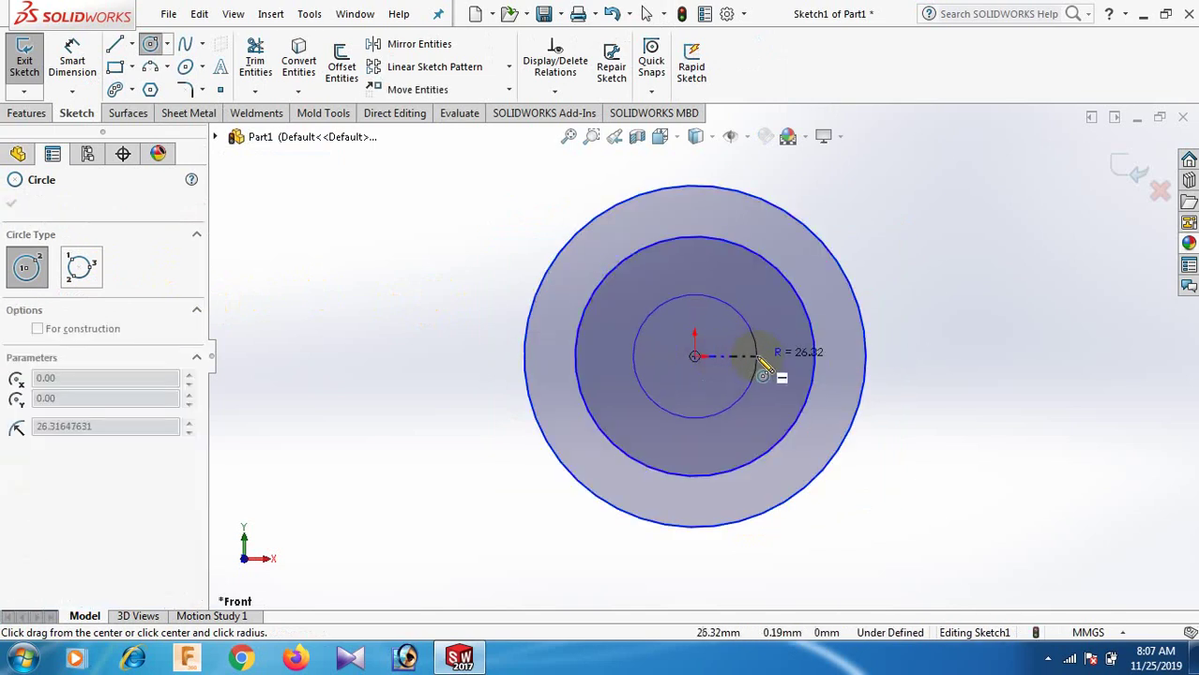
- Dimension the outer and middle circles to 150 mm and 70 mm diameter
{"action": "right_click_drag", "start_coordinate": [938, 402], "coordinate": [942, 329]}
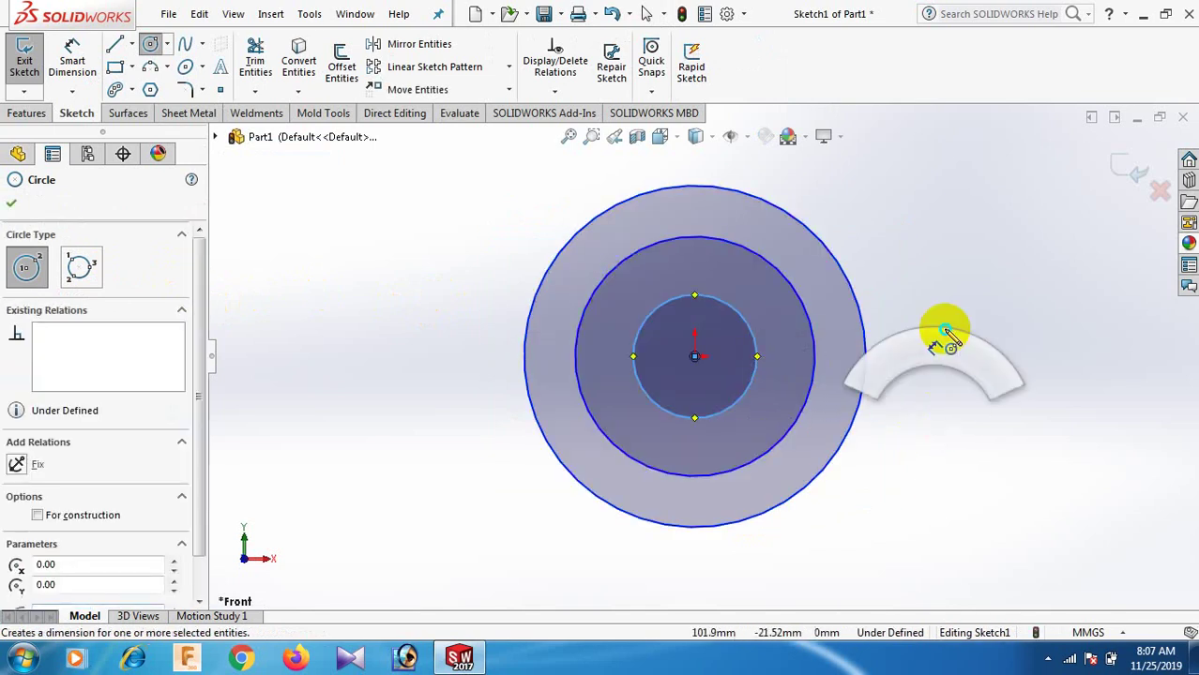
{"action": "left_click", "coordinate": [870, 343]}
{"action": "left_click", "coordinate": [1032, 325]}
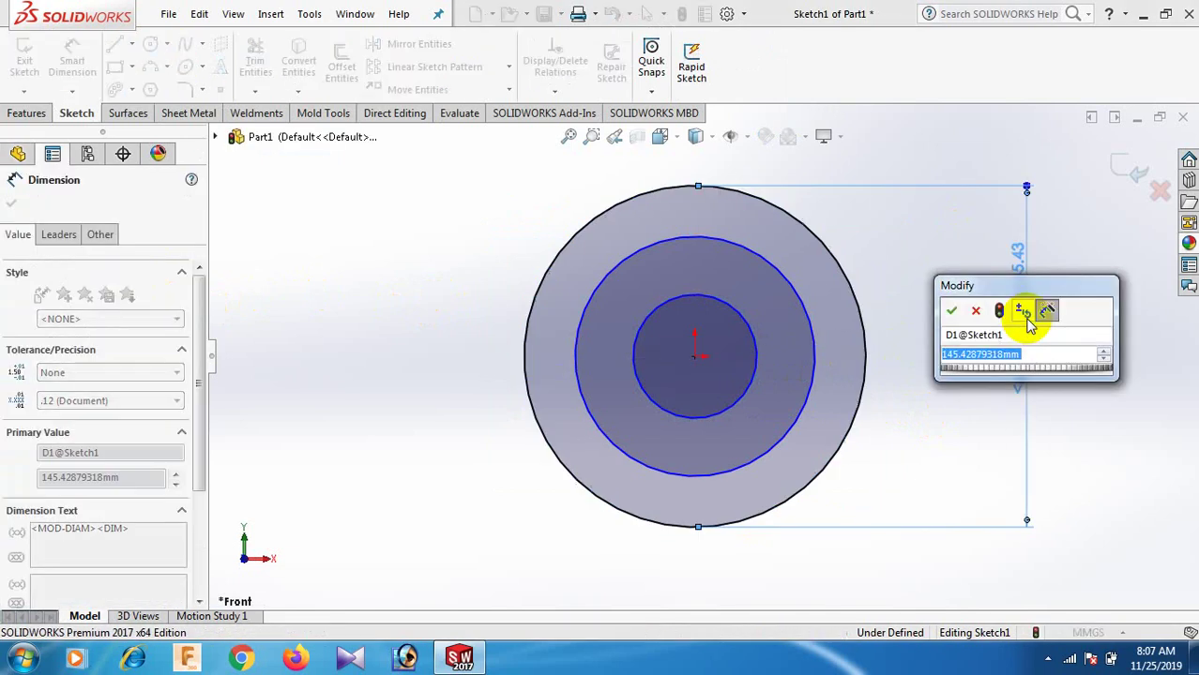
{"action": "type", "text": "150"}
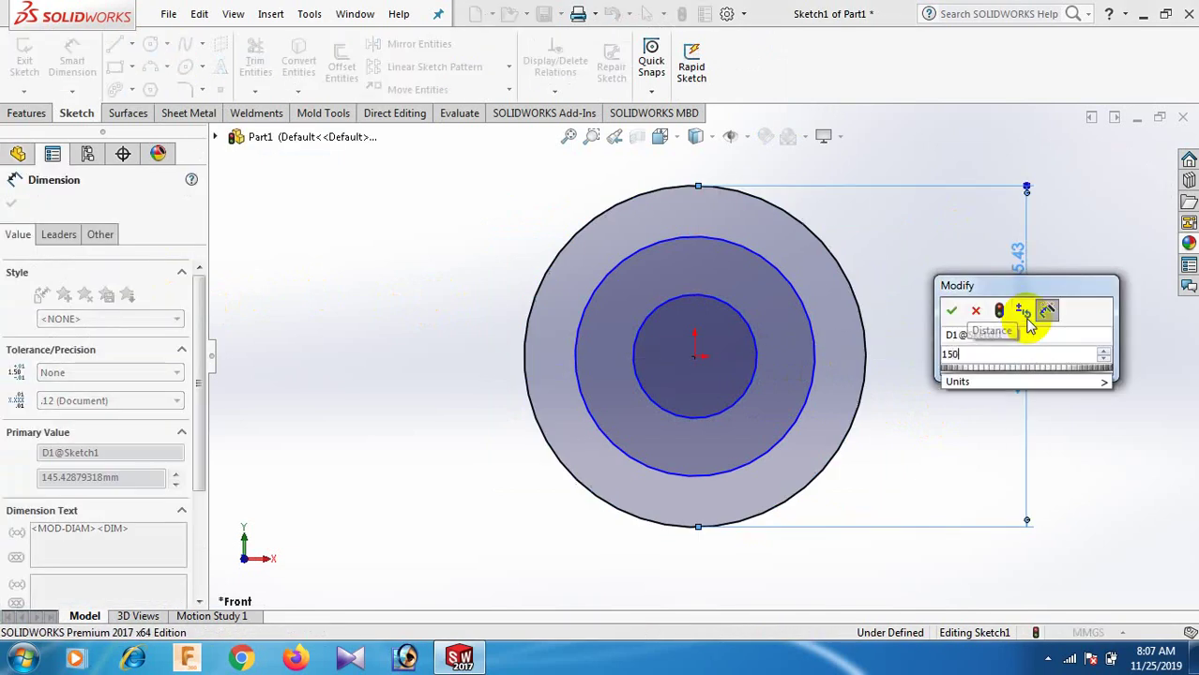
{"action": "key", "text": "Return"}
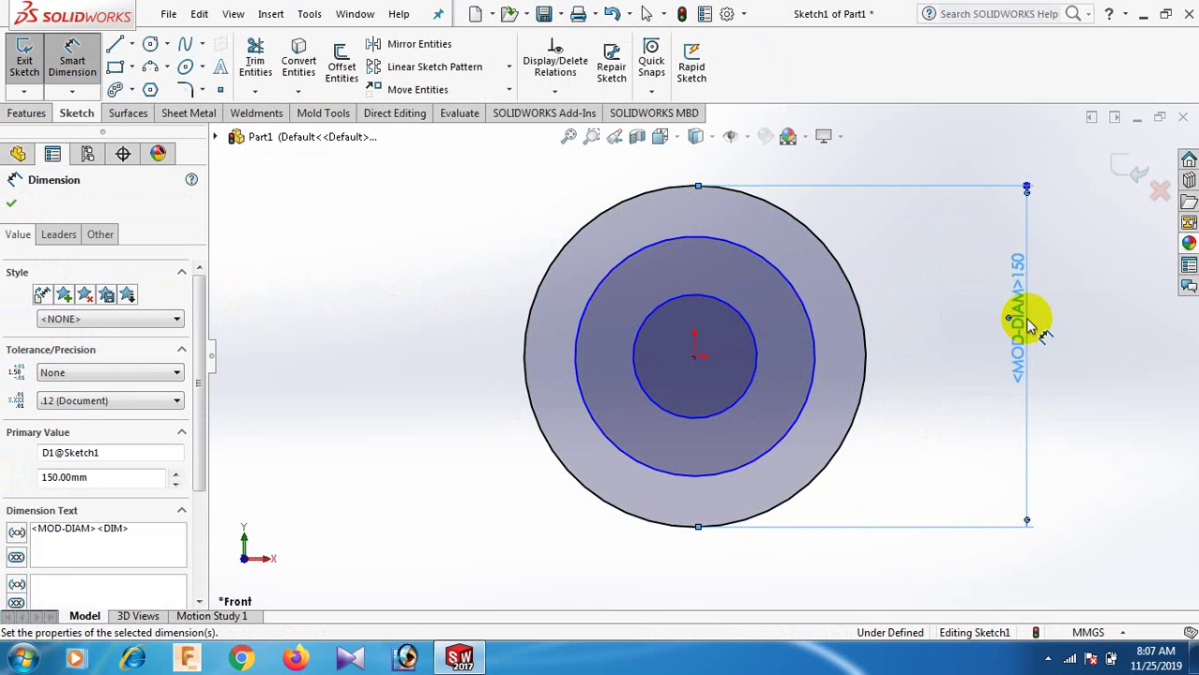
{"action": "left_click", "coordinate": [950, 407]}
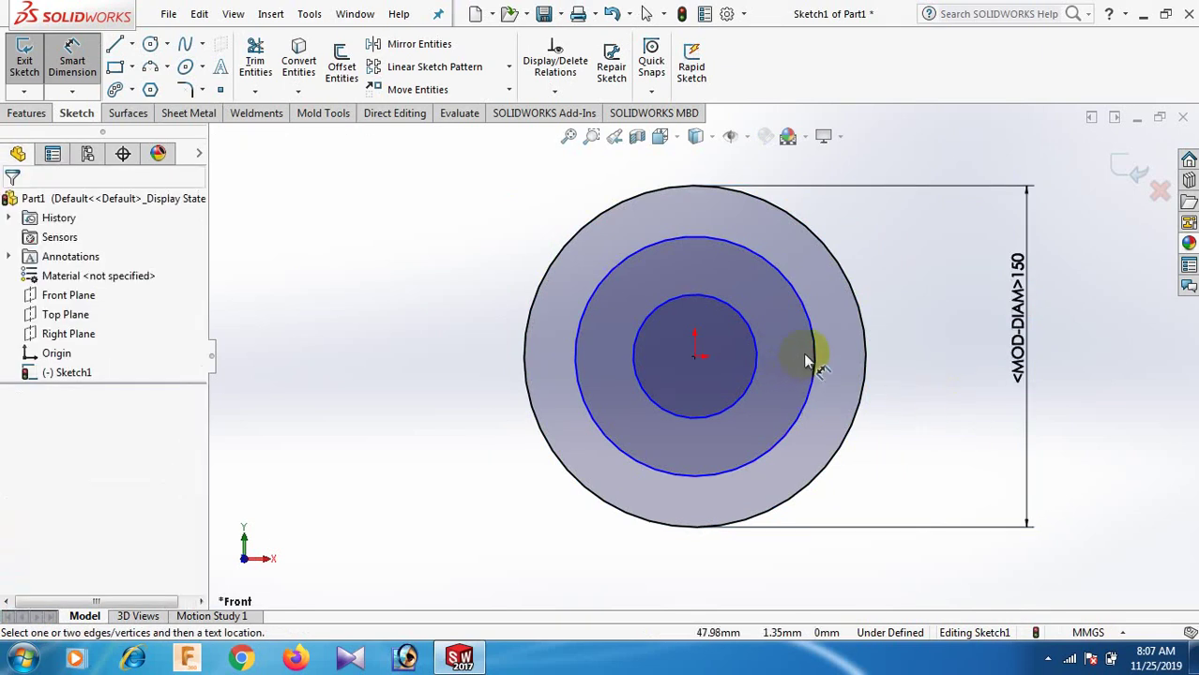
{"action": "left_click", "coordinate": [812, 349]}
{"action": "left_click", "coordinate": [952, 326]}
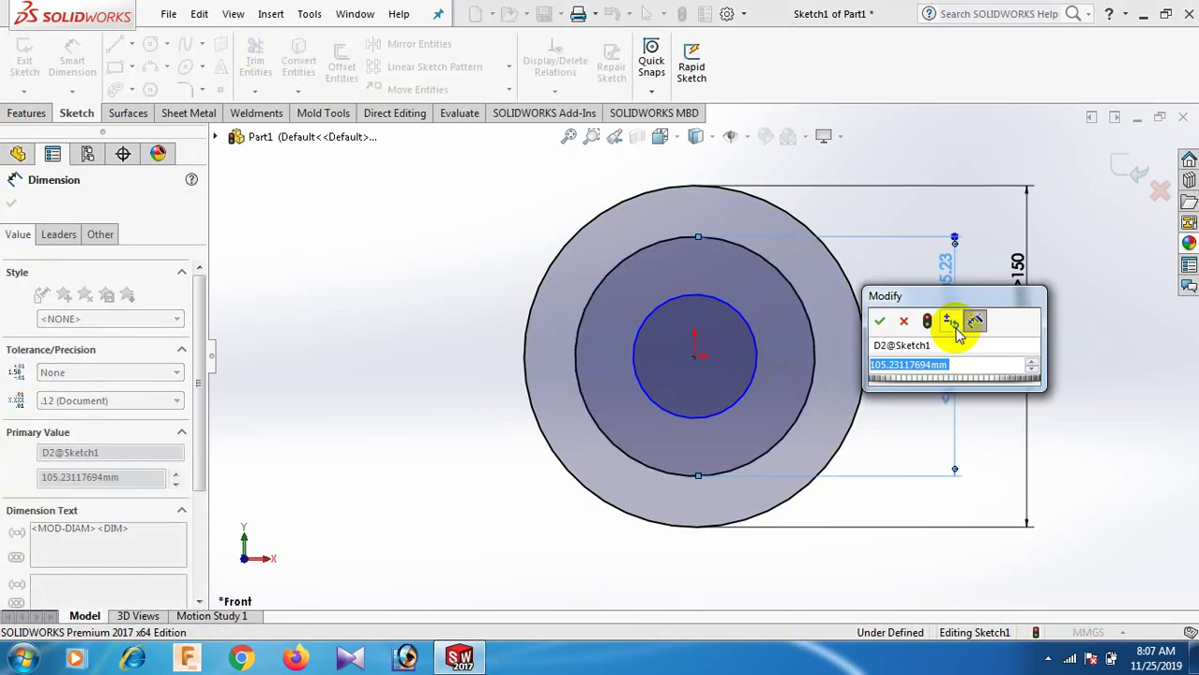
{"action": "type", "text": "70"}
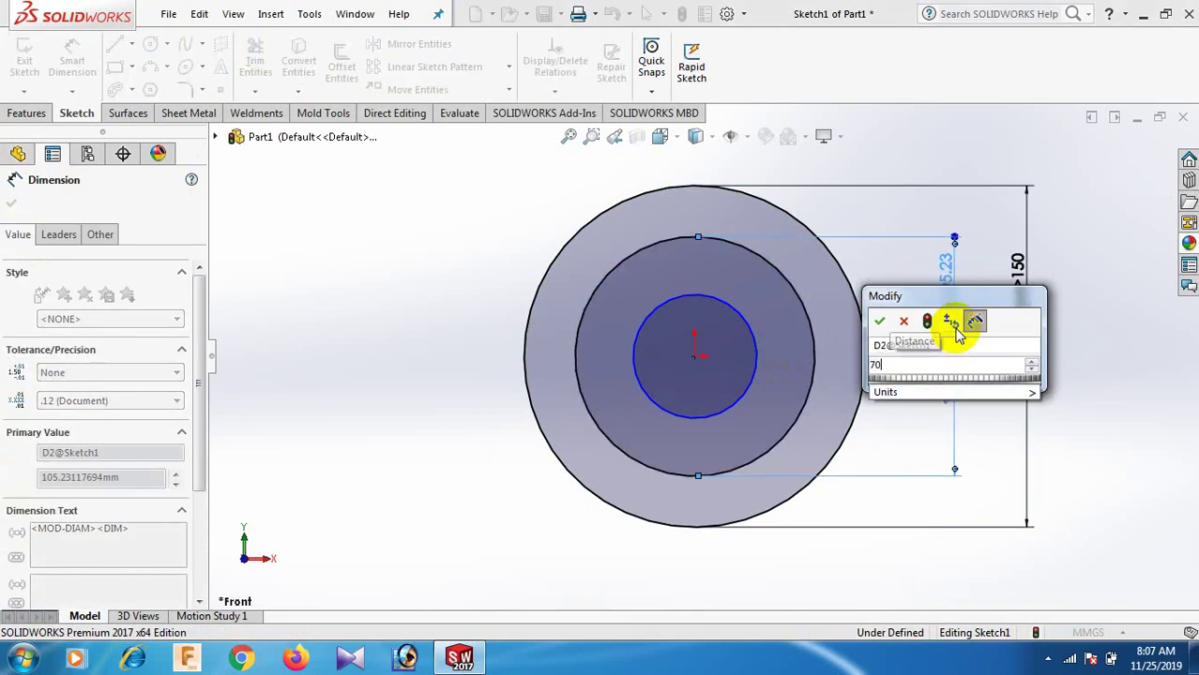
{"action": "key", "text": "Return"}
{"action": "left_click", "coordinate": [1119, 328]}
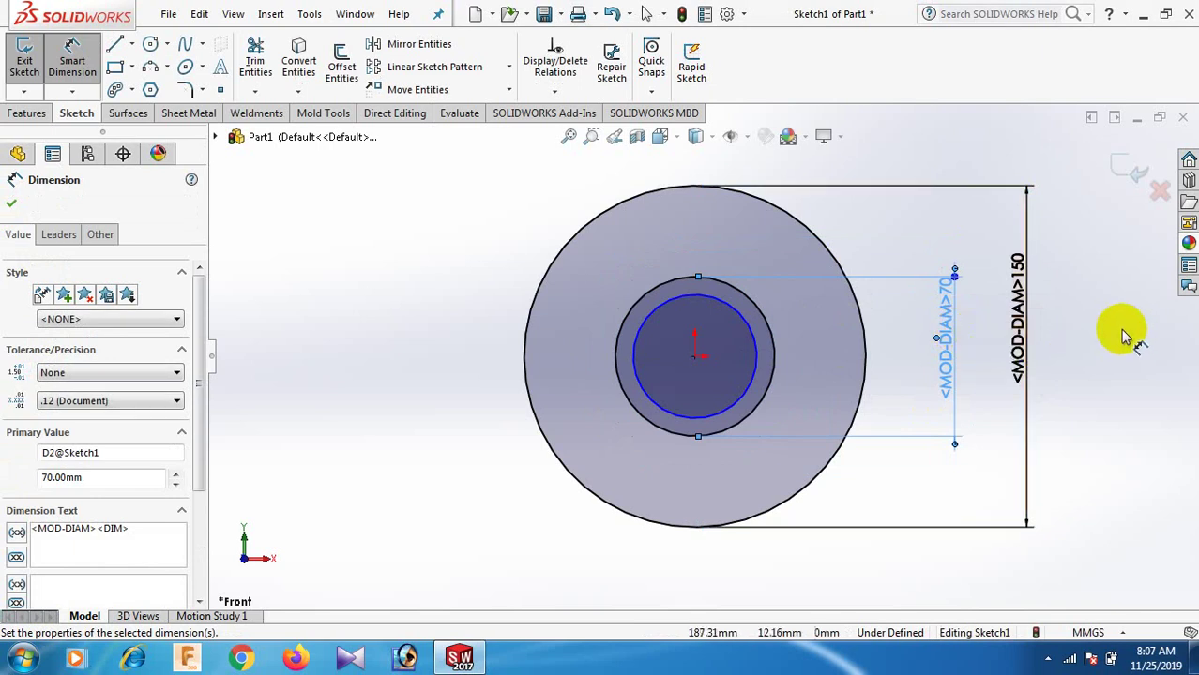
- Dimension the inner circle to 50 mm diameter, fully defining the sketch
{"action": "left_click", "coordinate": [751, 345]}
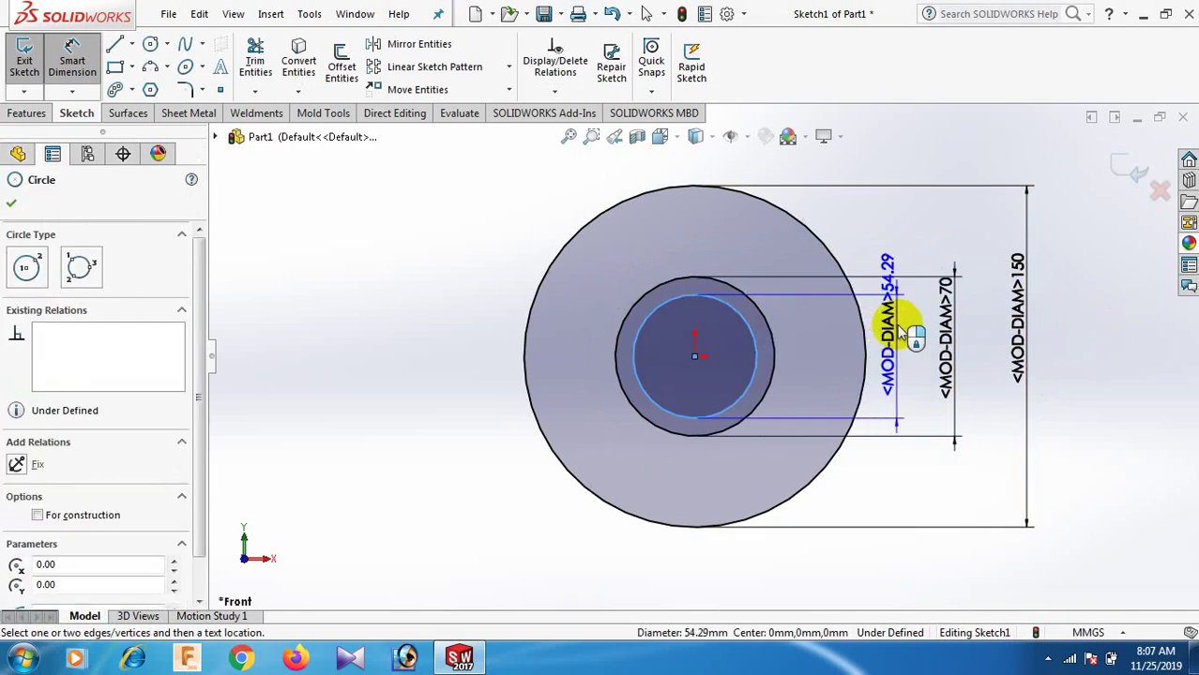
{"action": "left_click", "coordinate": [901, 322]}
{"action": "type", "text": "50"}
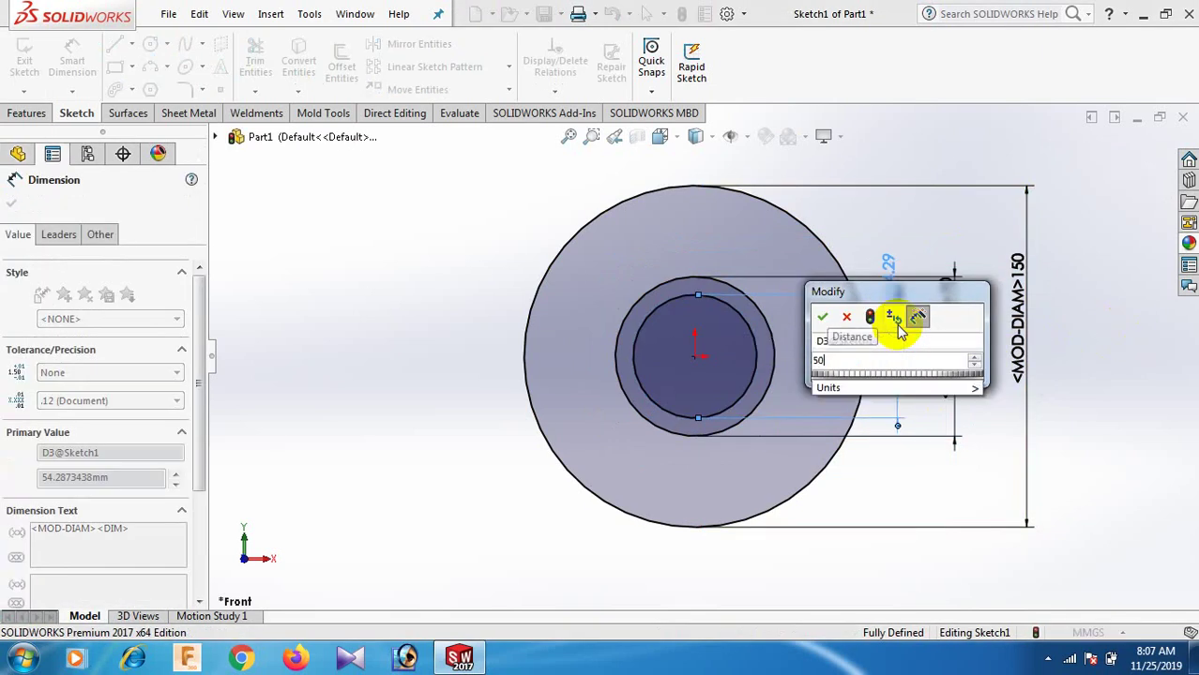
{"action": "key", "text": "Return"}
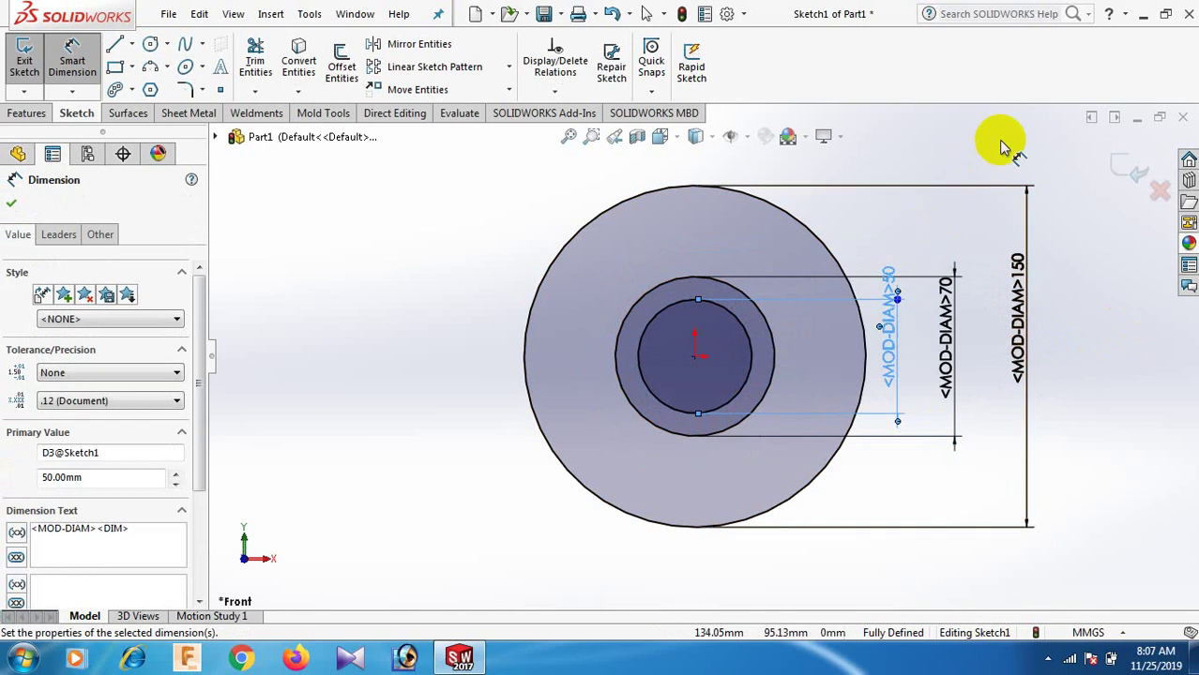
{"action": "left_click", "coordinate": [999, 136]}
{"action": "right_click", "coordinate": [997, 136]}
{"action": "left_click", "coordinate": [1010, 197]}
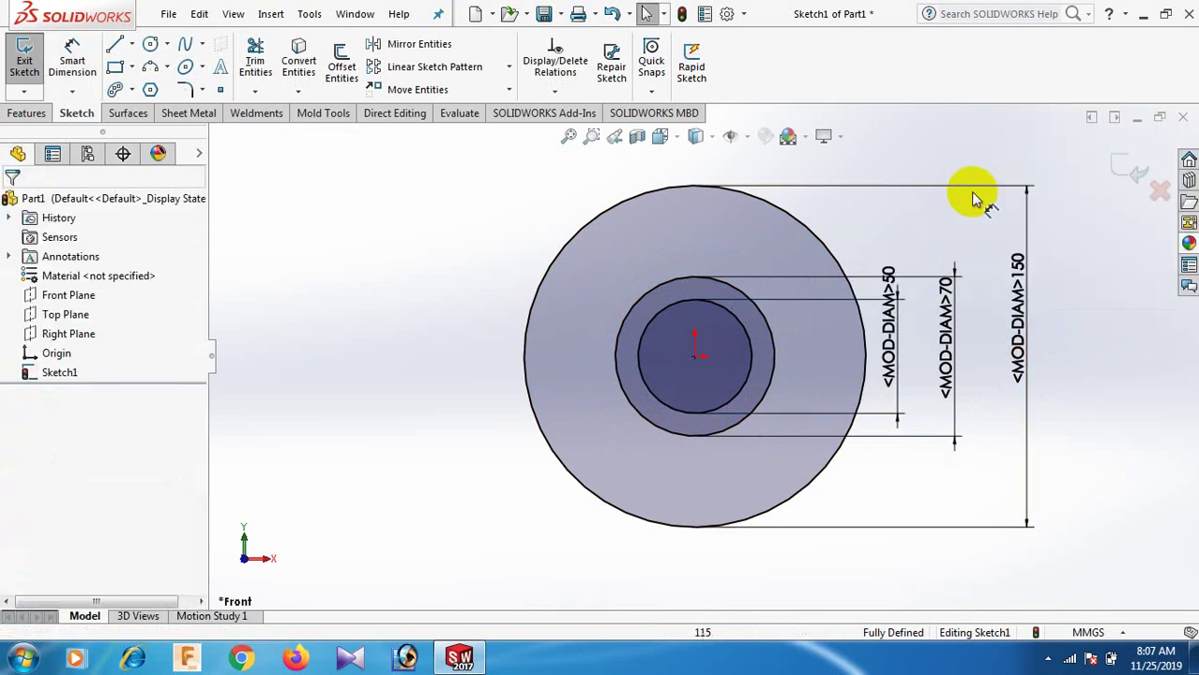
{"action": "left_click", "coordinate": [19, 112]}
- Extrude the ring between the 150 and 70 mm circles 5 mm deep as Boss-Extrude1
{"action": "left_click", "coordinate": [26, 68]}
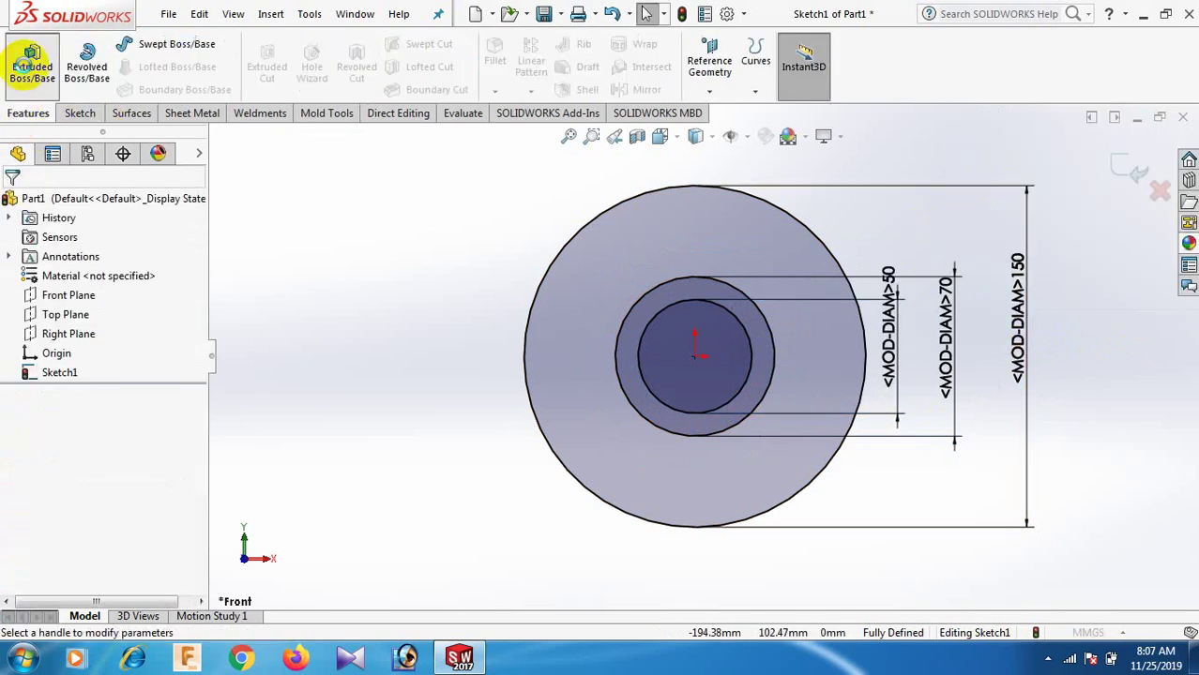
{"action": "left_click", "coordinate": [607, 244]}
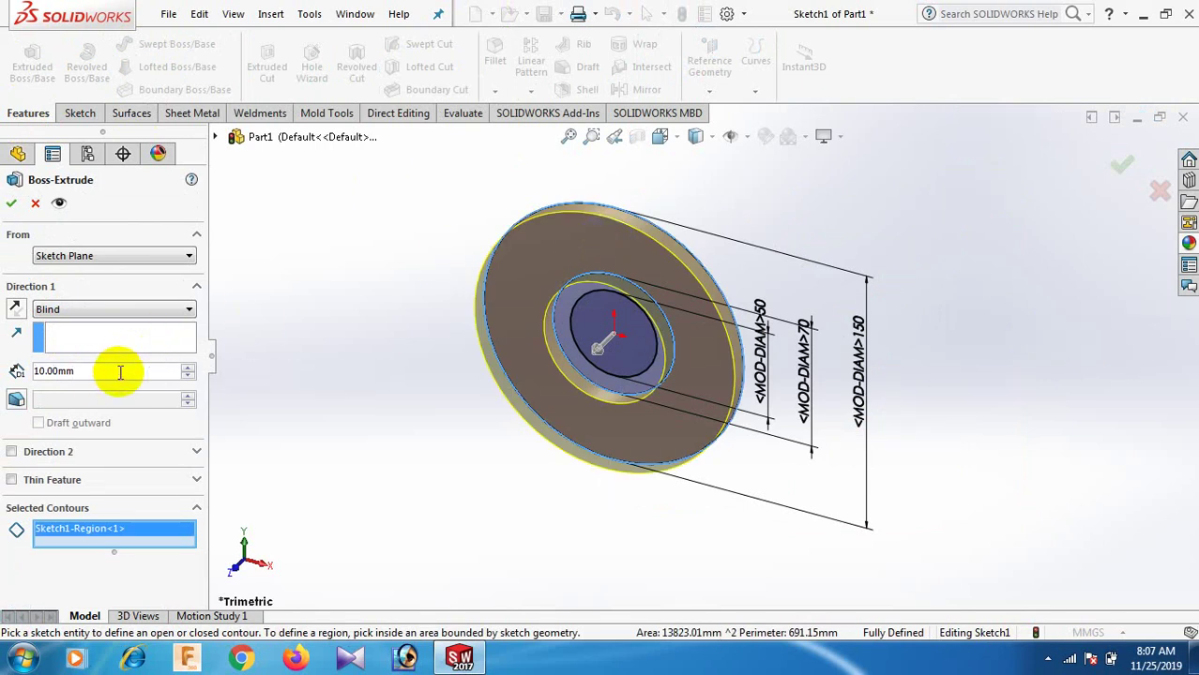
{"action": "left_click_drag", "start_coordinate": [96, 372], "coordinate": [4, 377]}
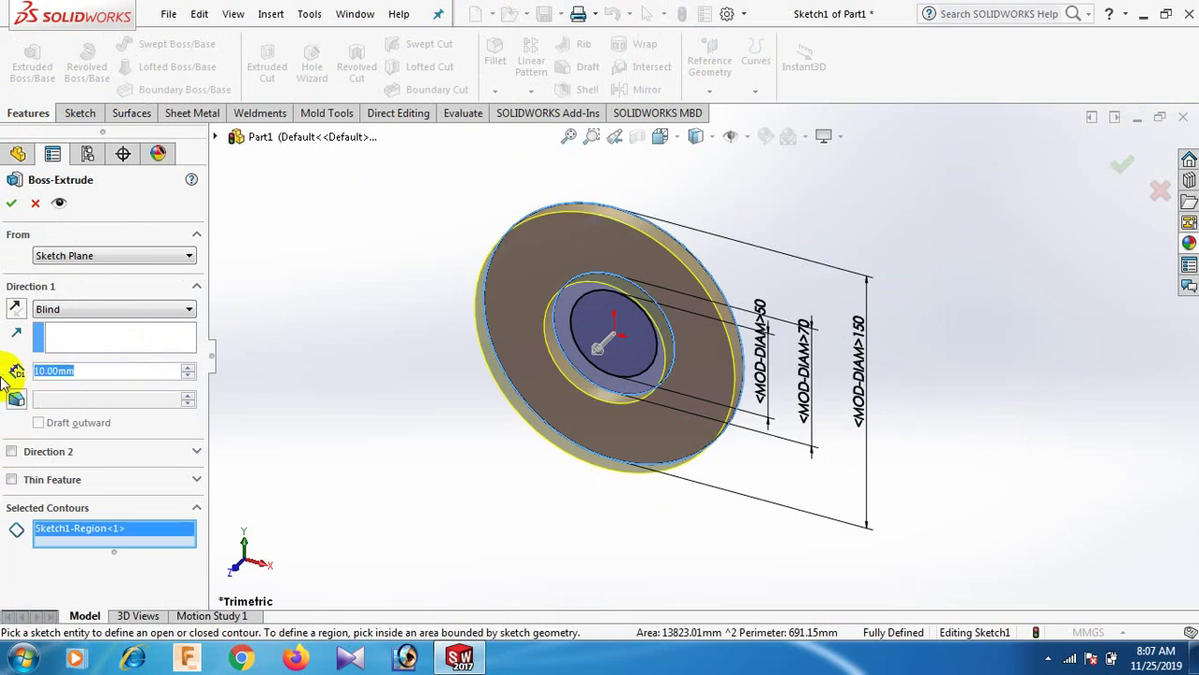
{"action": "type", "text": "5"}
{"action": "key", "text": "Return"}
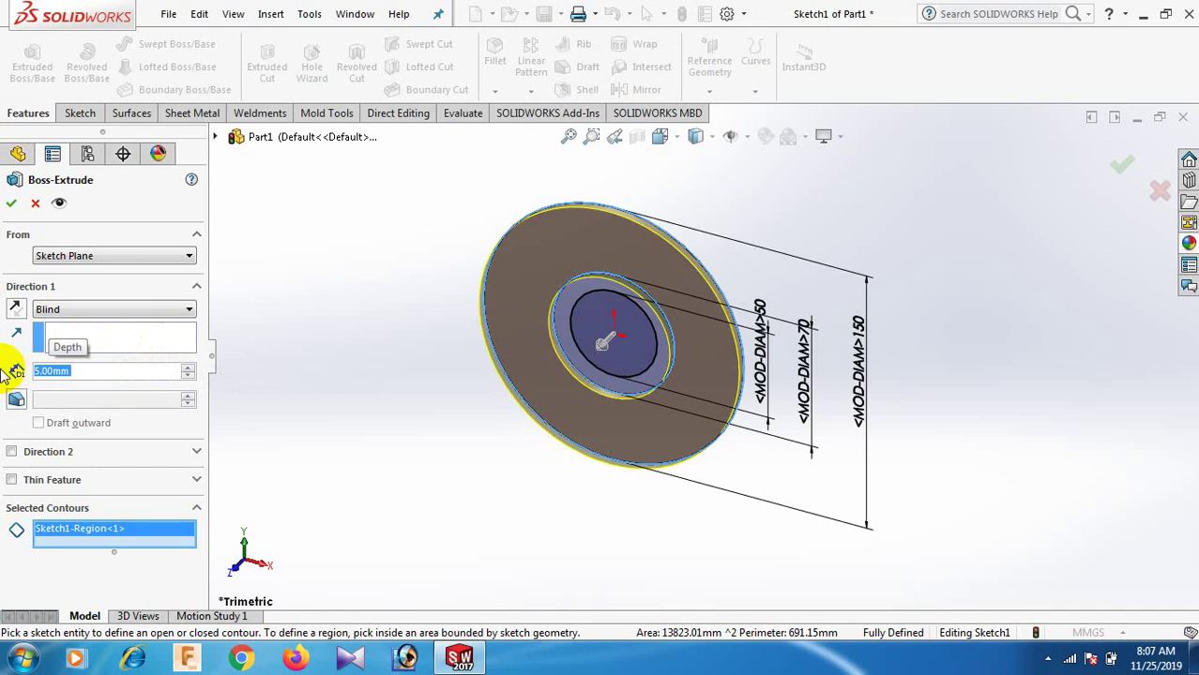
{"action": "left_click", "coordinate": [11, 203]}
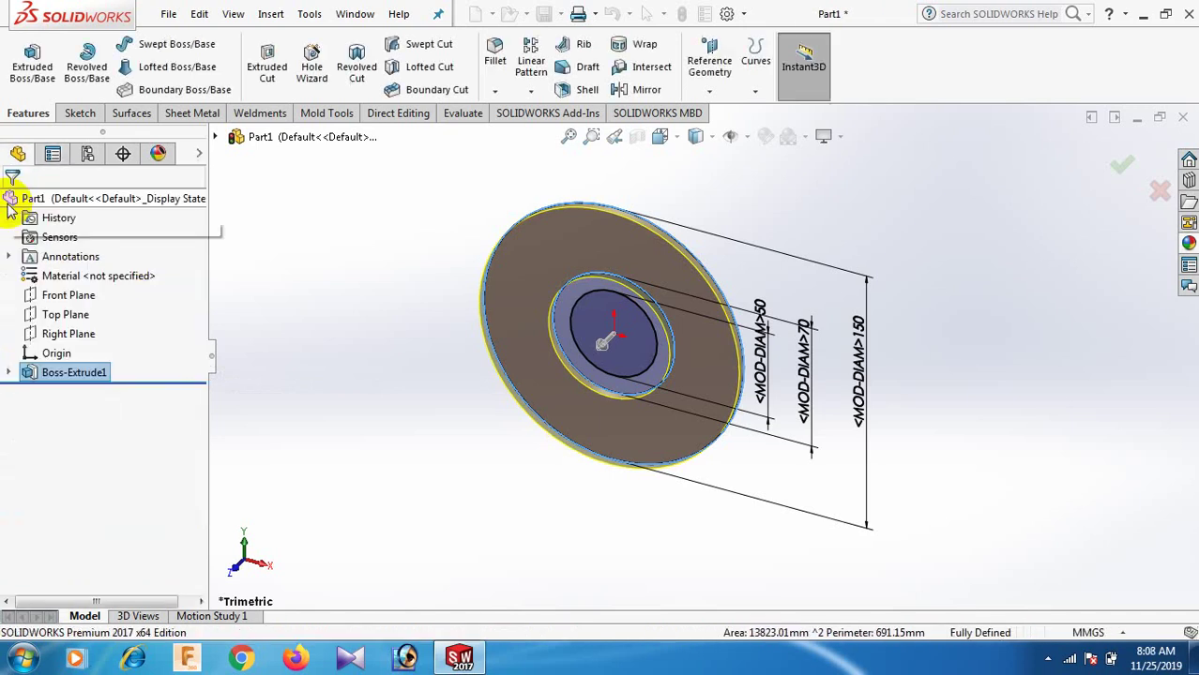
{"action": "left_click", "coordinate": [409, 275]}
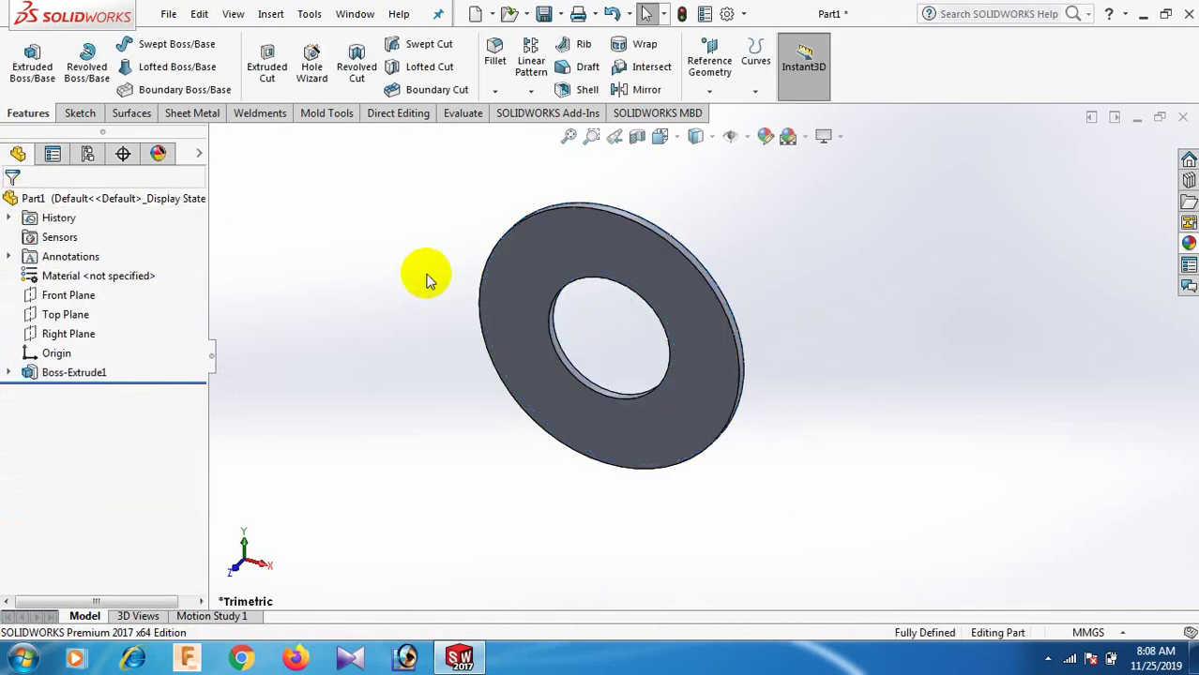
{"action": "left_click", "coordinate": [8, 373]}
- Reuse Sketch1 to extrude the ring between the 70 and 50 mm circles 15 mm as a hub
{"action": "left_click", "coordinate": [75, 396]}
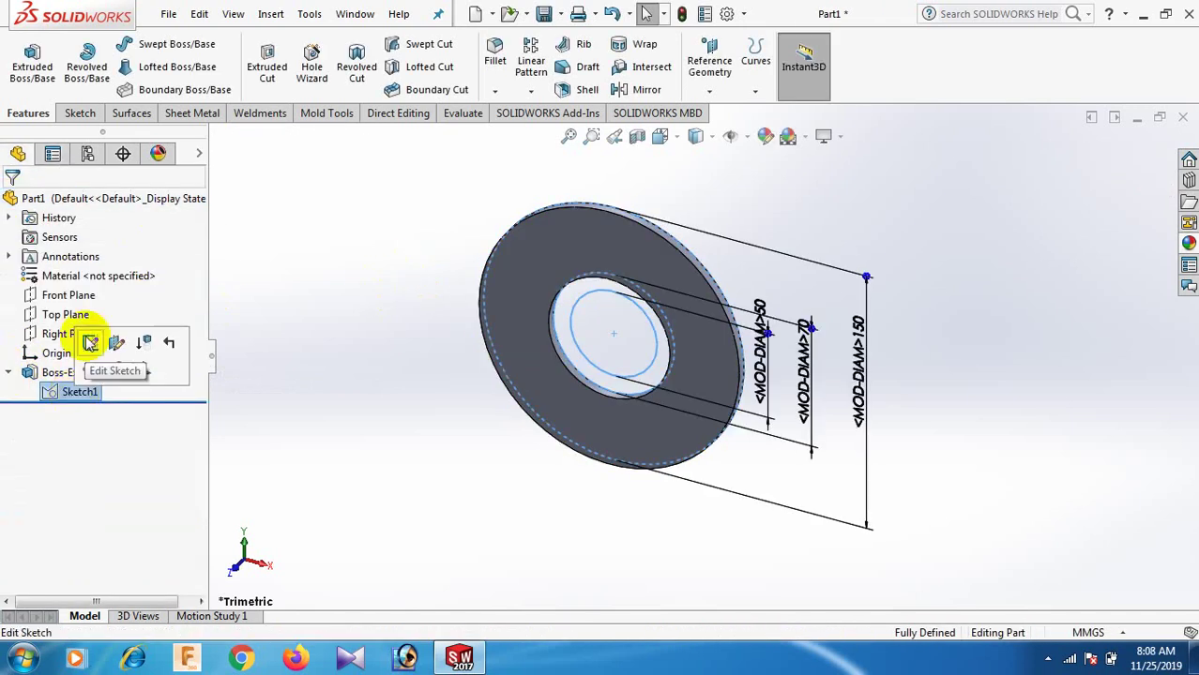
{"action": "left_click", "coordinate": [41, 62]}
{"action": "scroll", "coordinate": [516, 299], "scroll_direction": "down", "scroll_amount": 3}
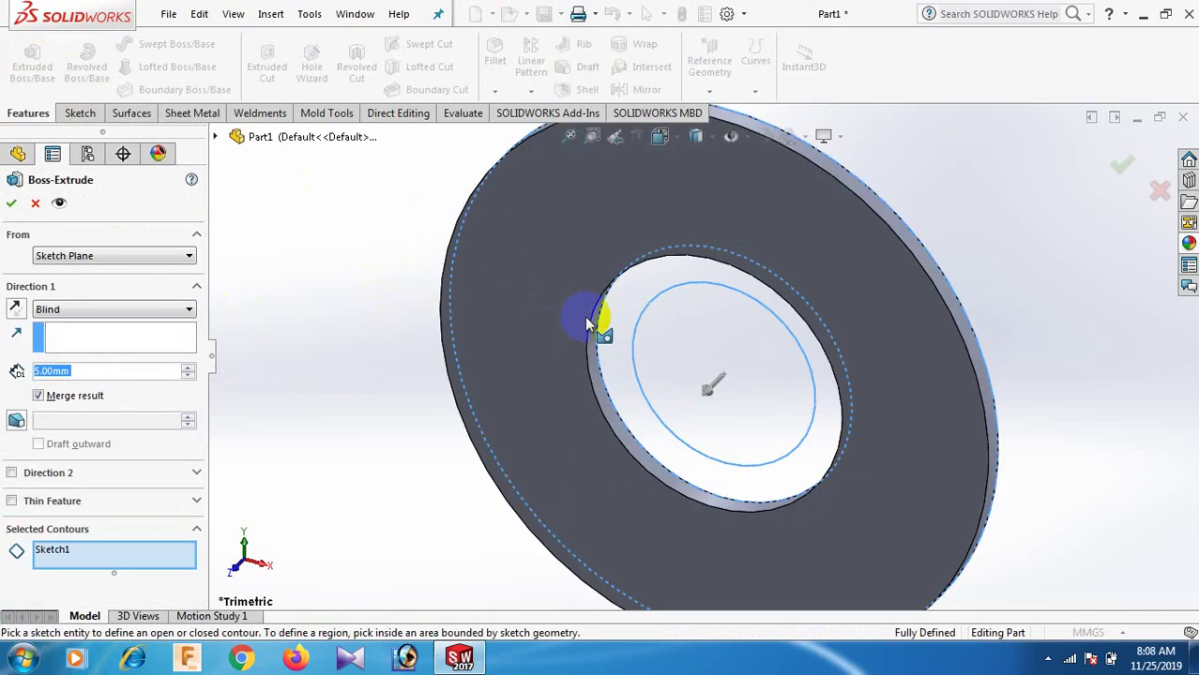
{"action": "left_click", "coordinate": [638, 319]}
{"action": "type", "text": "15"}
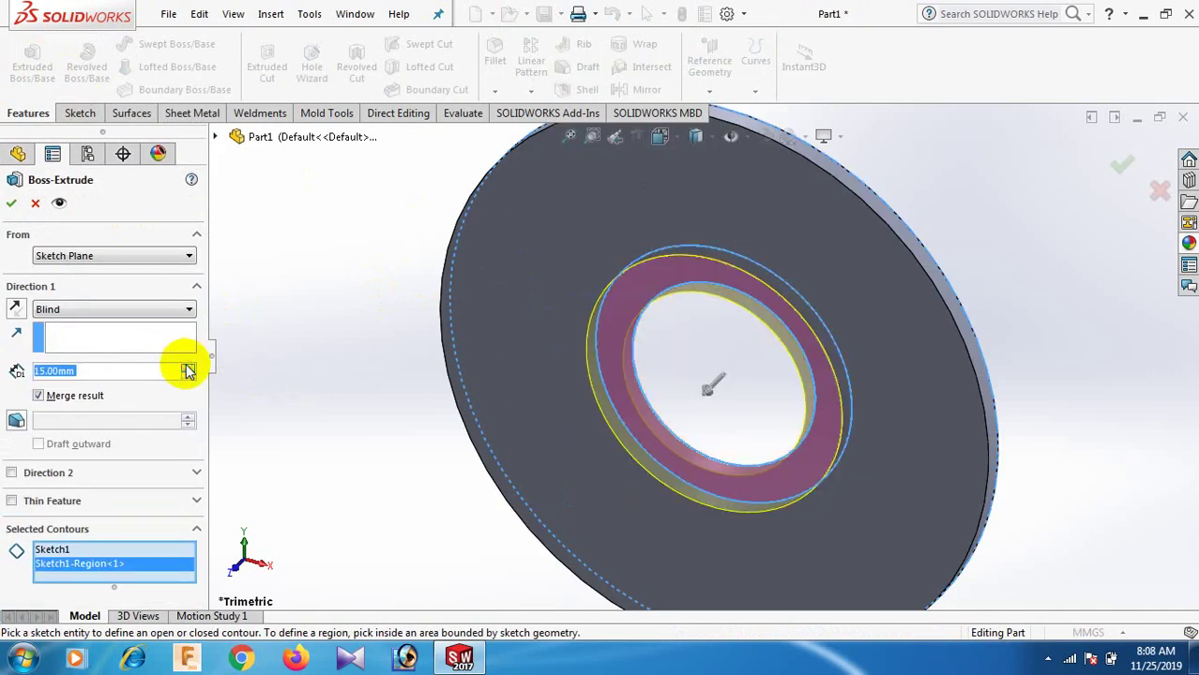
{"action": "left_click", "coordinate": [10, 201]}
{"action": "scroll", "coordinate": [390, 304], "scroll_direction": "up", "scroll_amount": 3}
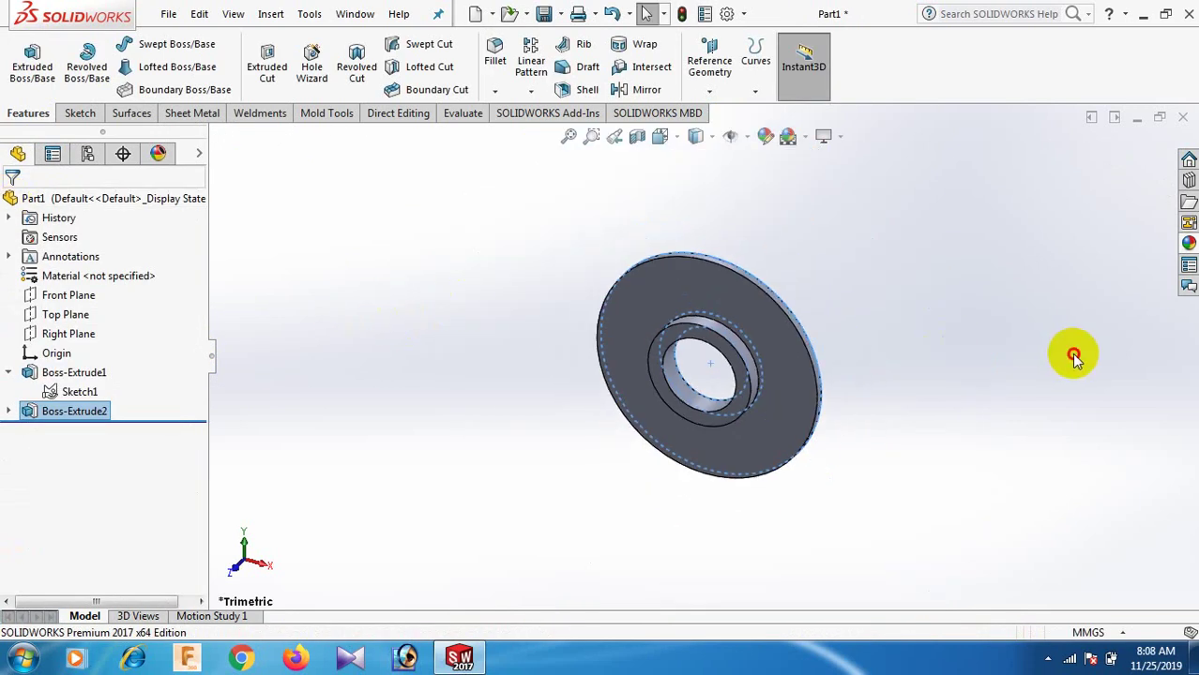
{"action": "scroll", "coordinate": [938, 386], "scroll_direction": "down", "scroll_amount": 1}
{"action": "scroll", "coordinate": [938, 385], "scroll_direction": "down", "scroll_amount": 1}
- Start a face-on sketch on the disk face and draw a center rectangle on its bottom edge
{"action": "left_click", "coordinate": [680, 455]}
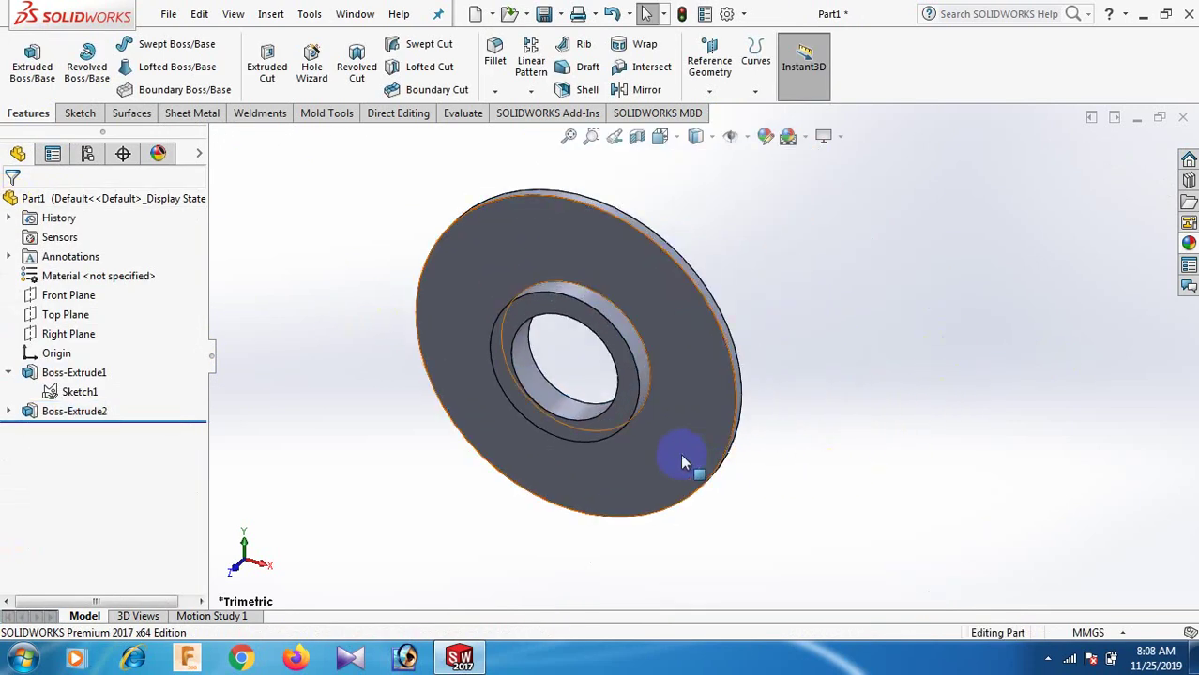
{"action": "left_click", "coordinate": [758, 404]}
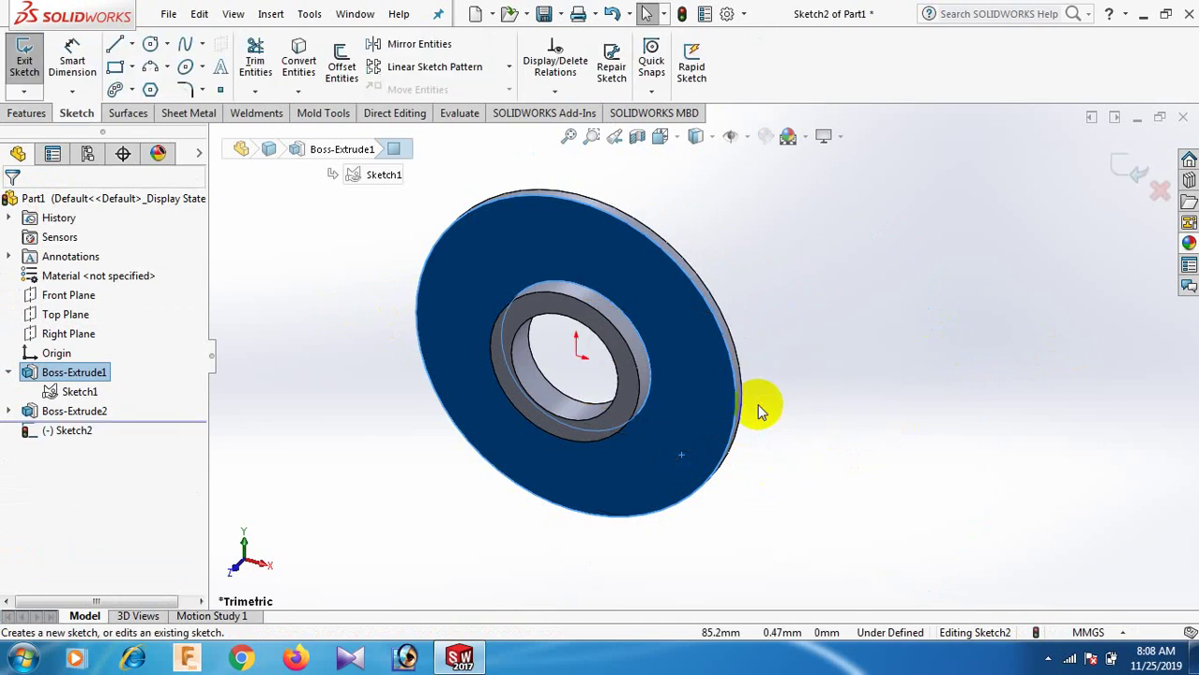
{"action": "key", "text": "space"}
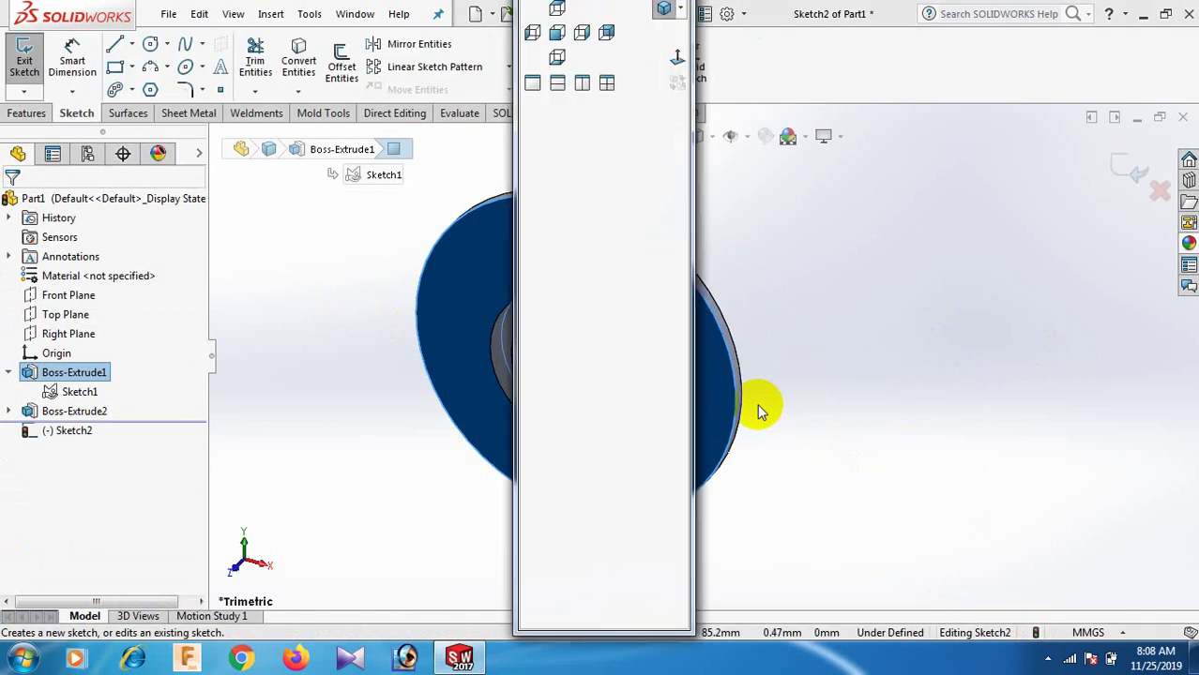
{"action": "left_click", "coordinate": [674, 58]}
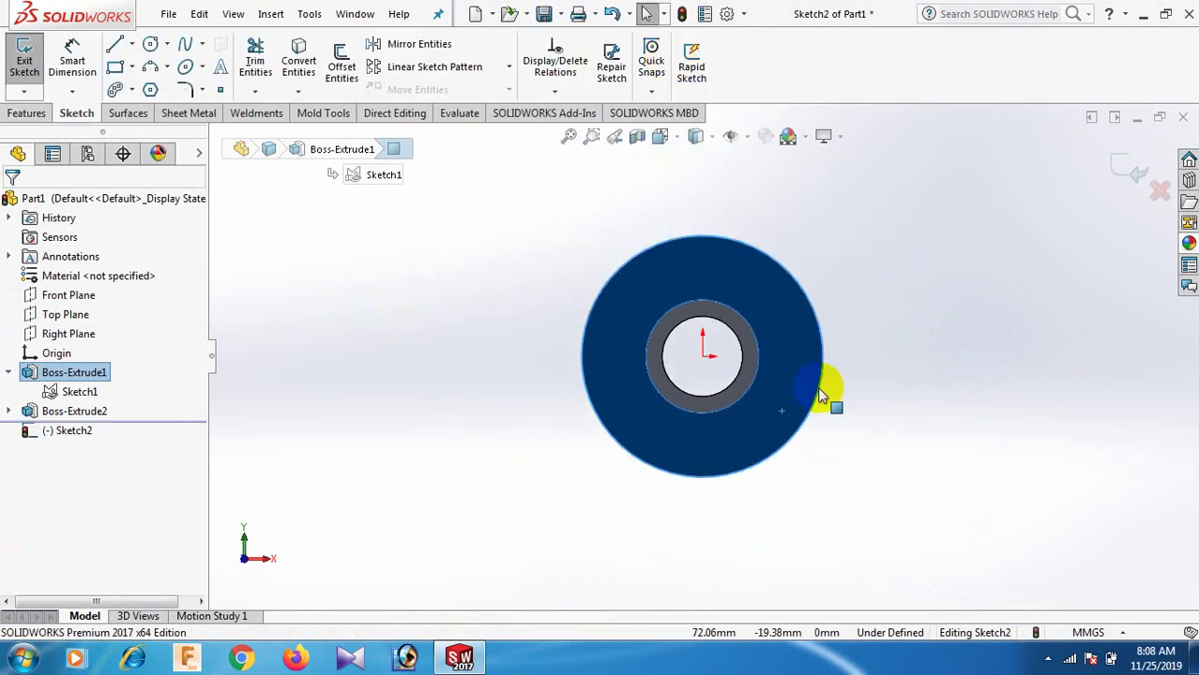
{"action": "left_click", "coordinate": [114, 67]}
{"action": "left_click", "coordinate": [80, 269]}
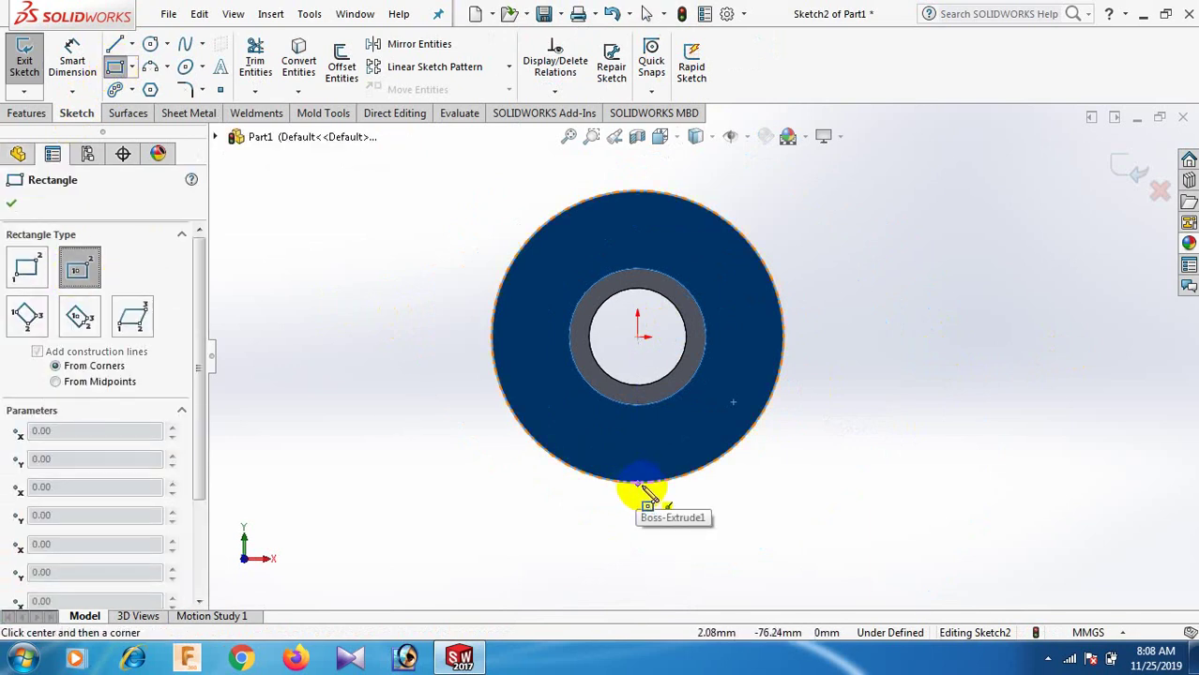
{"action": "left_click", "coordinate": [637, 483]}
{"action": "left_click", "coordinate": [693, 540]}
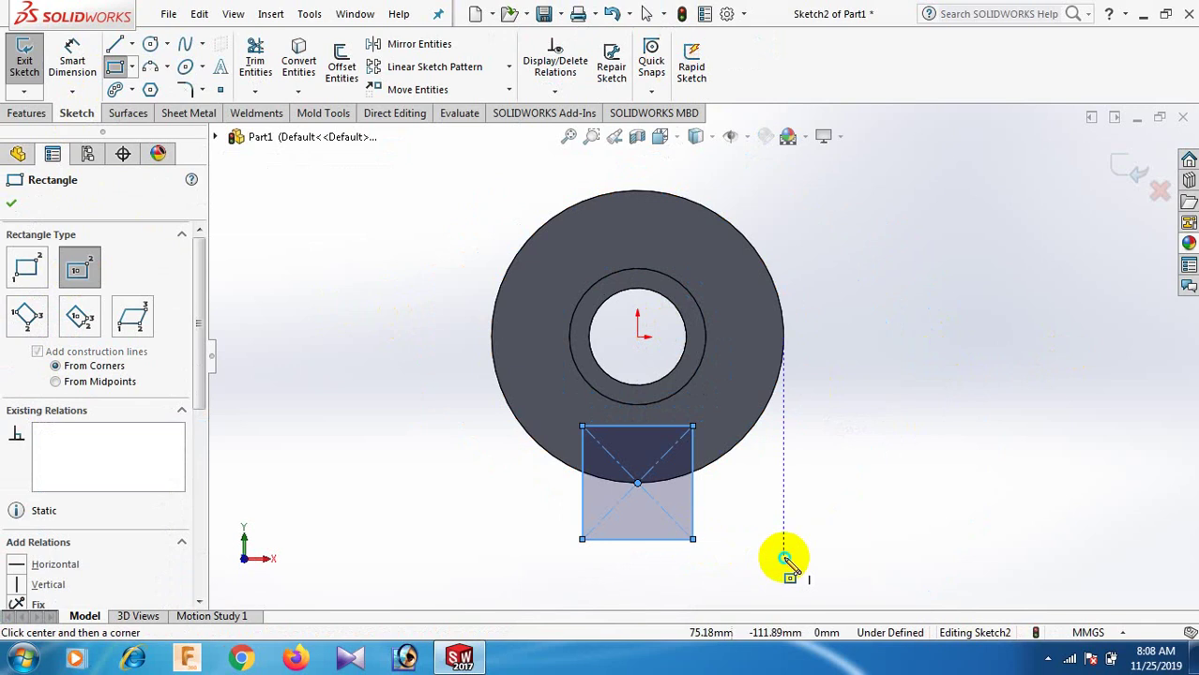
- Dimension the rectangle 70 mm high and 50 mm wide
{"action": "right_click_drag", "start_coordinate": [786, 561], "coordinate": [779, 469]}
{"action": "left_click", "coordinate": [693, 483]}
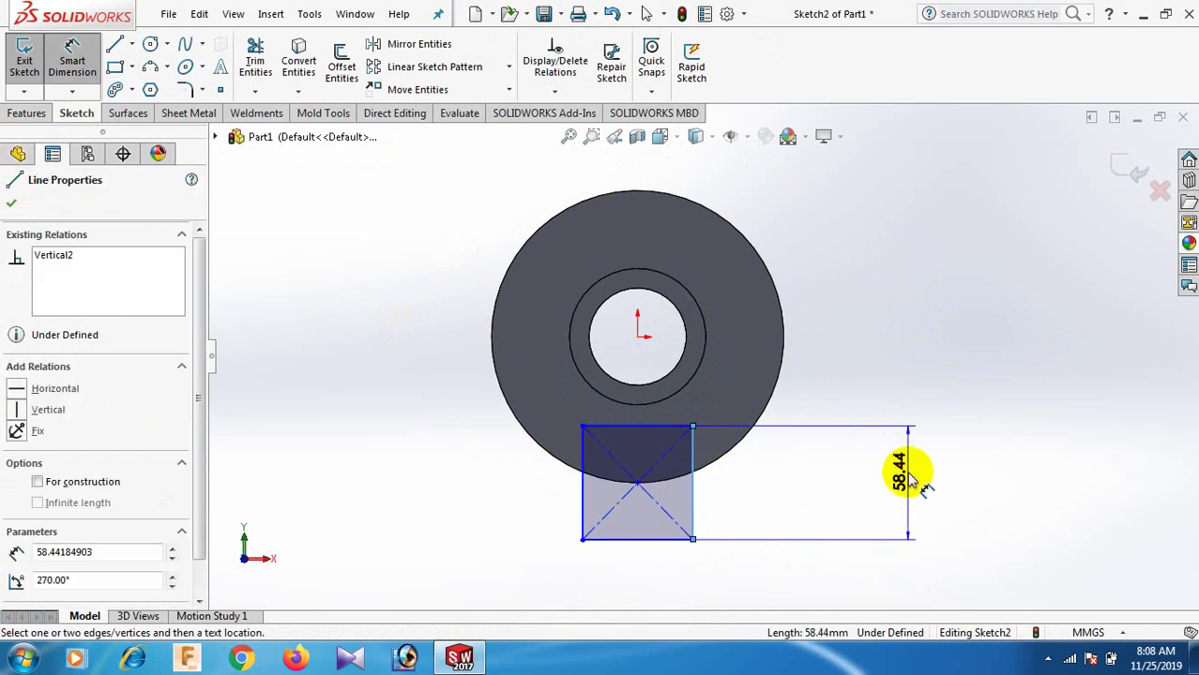
{"action": "left_click", "coordinate": [908, 479]}
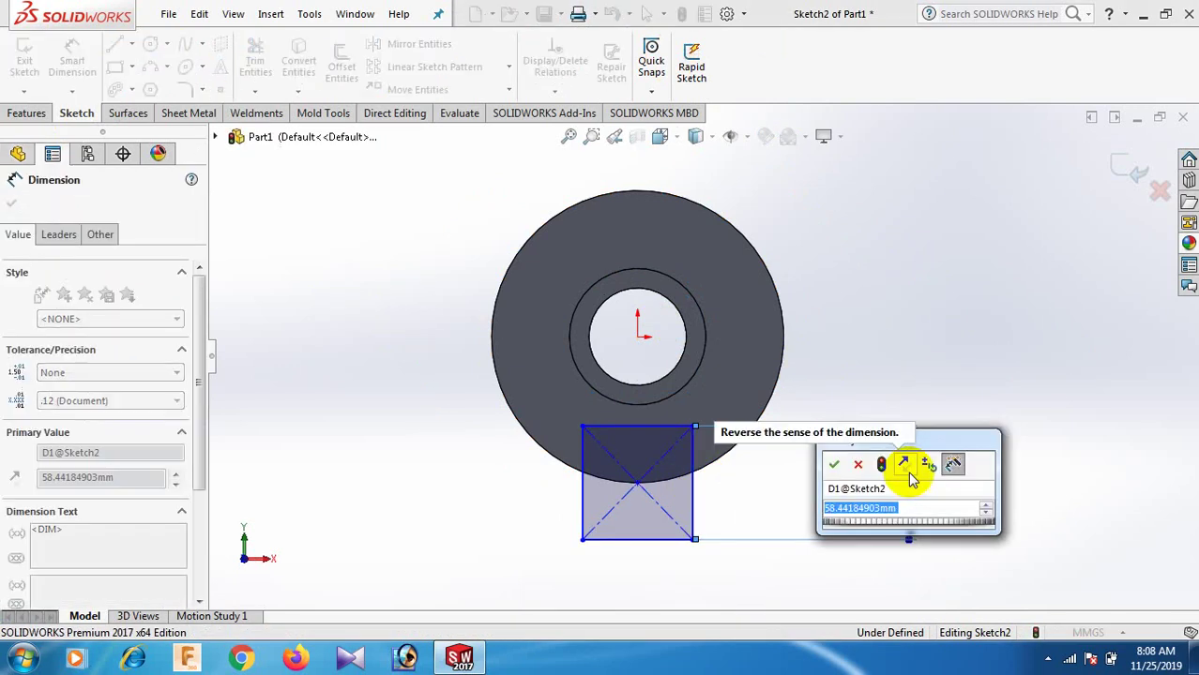
{"action": "type", "text": "70"}
{"action": "key", "text": "Return"}
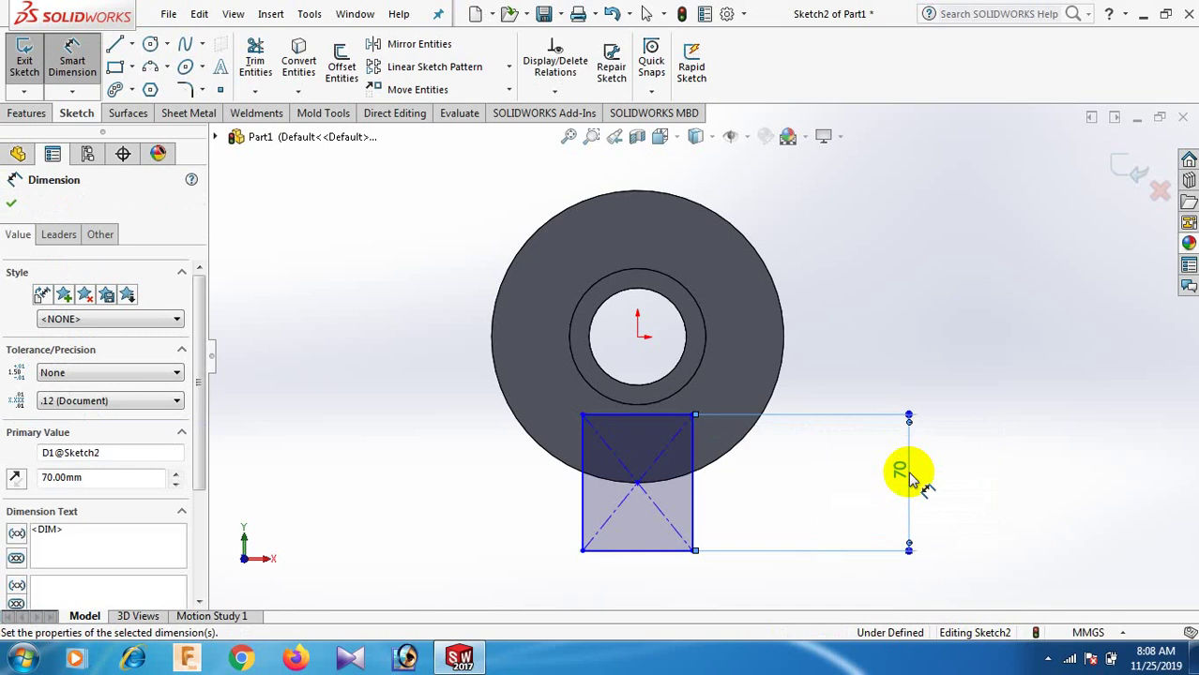
{"action": "left_click", "coordinate": [639, 551]}
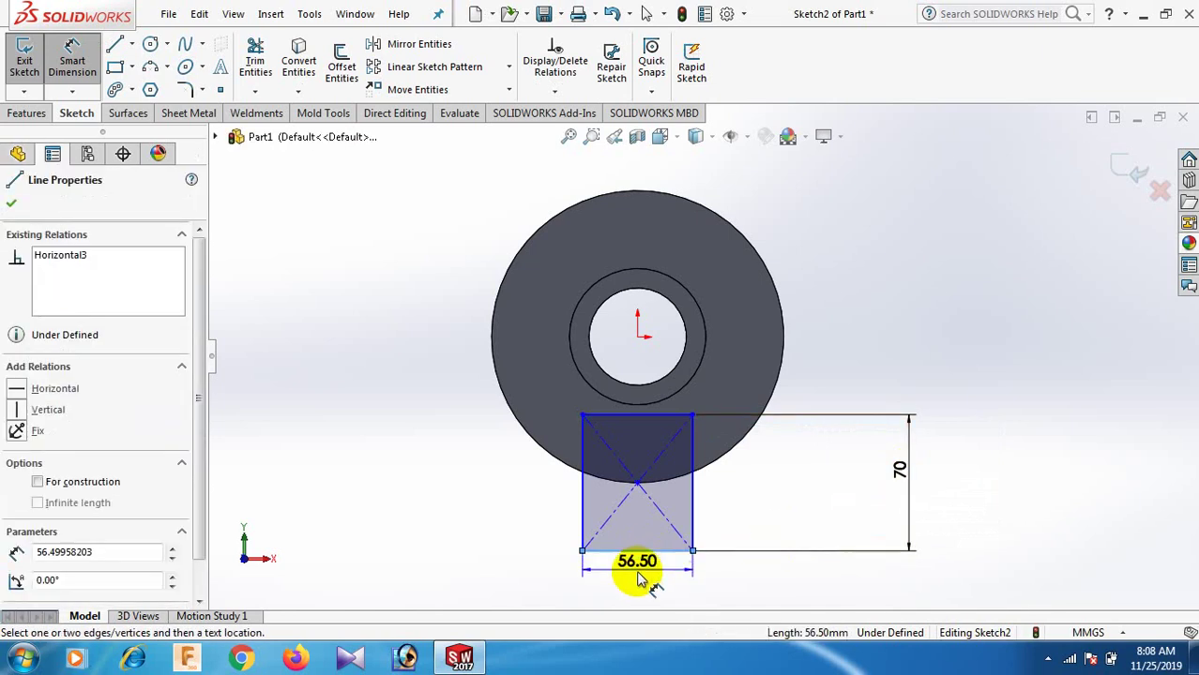
{"action": "left_click", "coordinate": [638, 563]}
{"action": "type", "text": "50"}
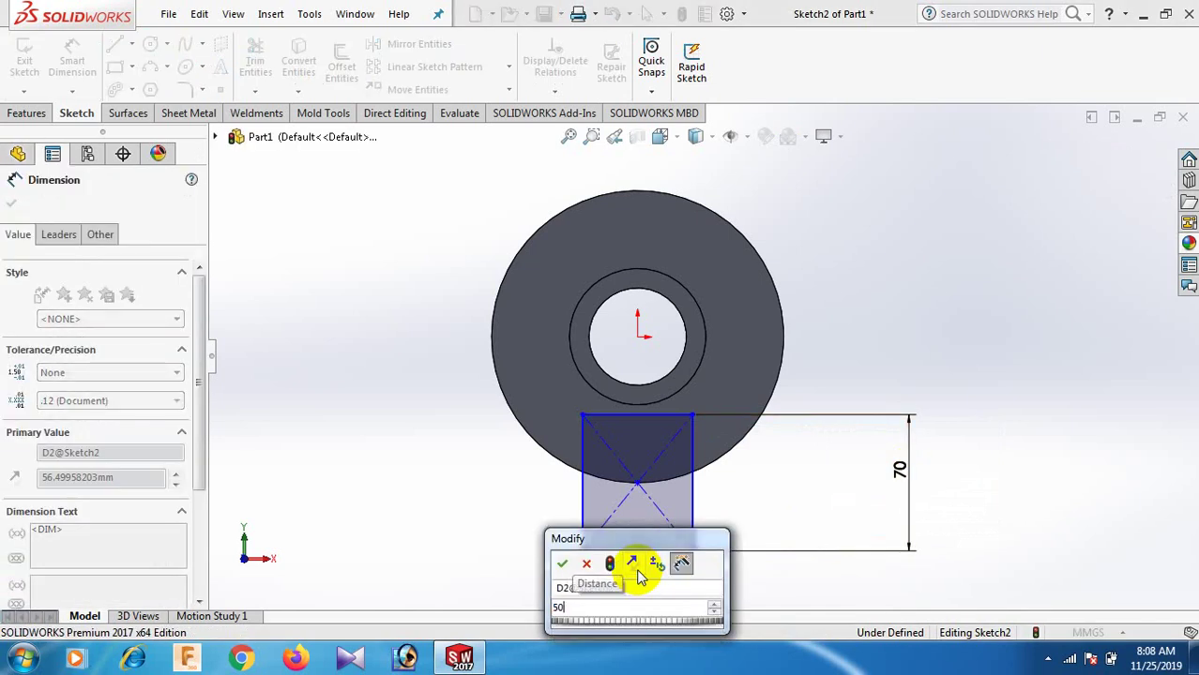
{"action": "key", "text": "Return"}
{"action": "left_click", "coordinate": [908, 352]}
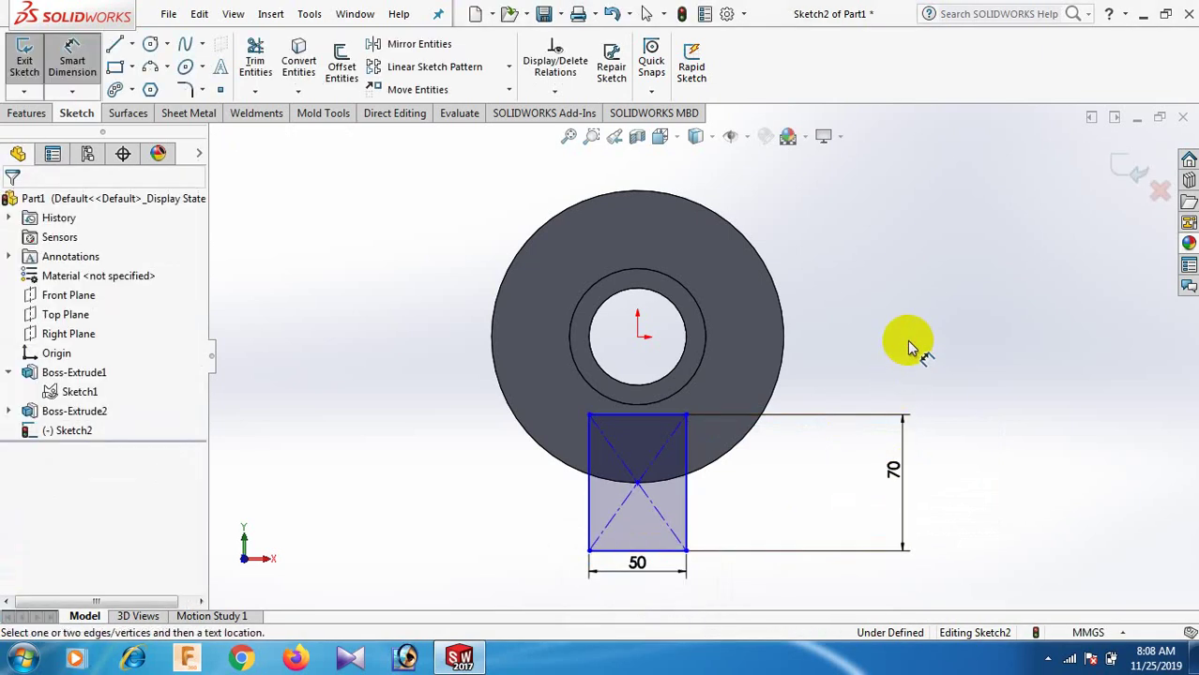
{"action": "right_click", "coordinate": [908, 339]}
{"action": "left_click", "coordinate": [983, 403]}
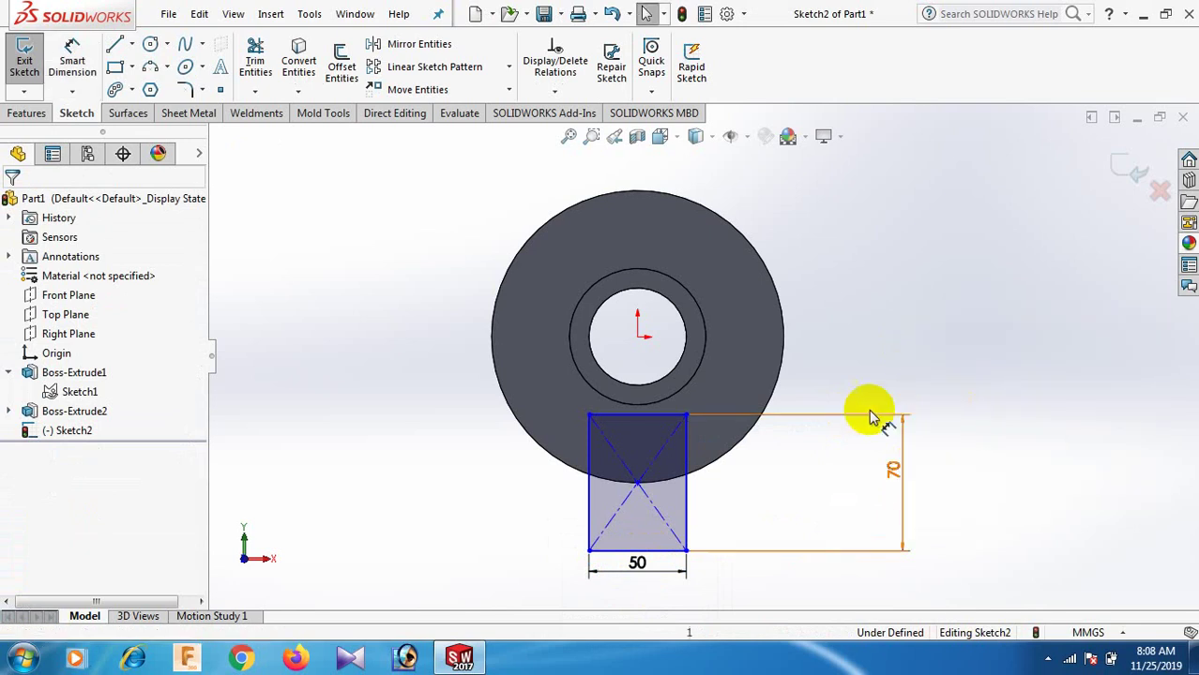
- Add a Vertical relation between the rectangle's centre point and the origin
{"action": "left_click", "coordinate": [637, 486]}
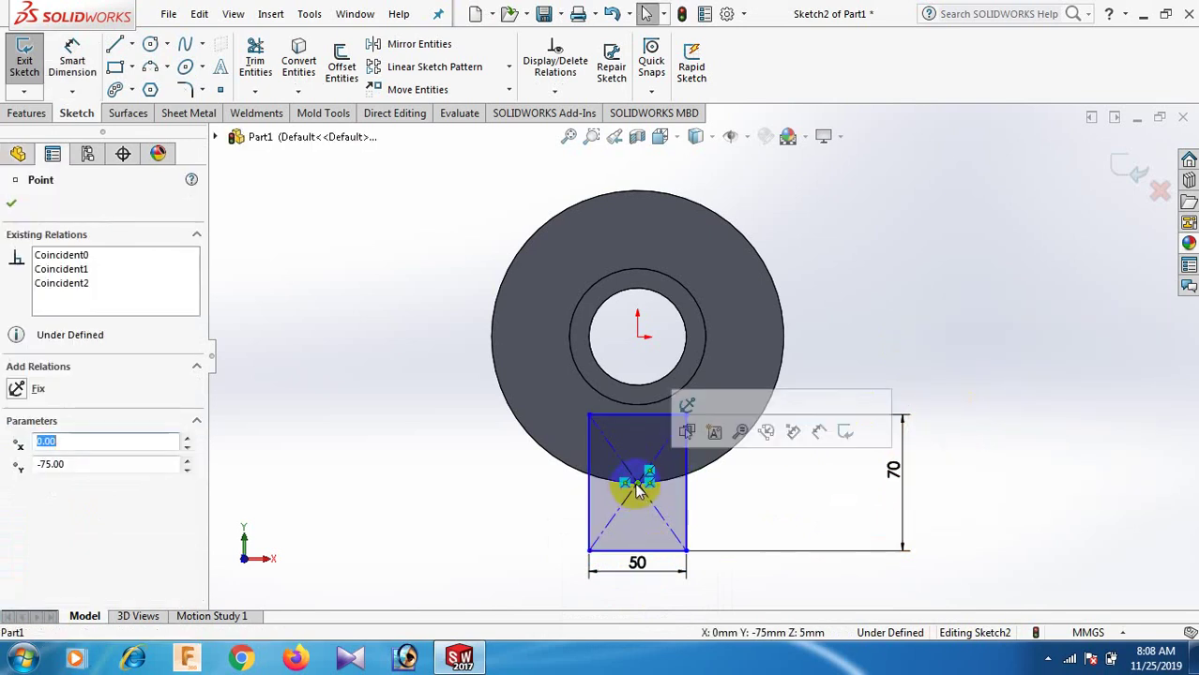
{"action": "left_click", "coordinate": [638, 338], "text": "ctrl"}
{"action": "left_click", "coordinate": [17, 509]}
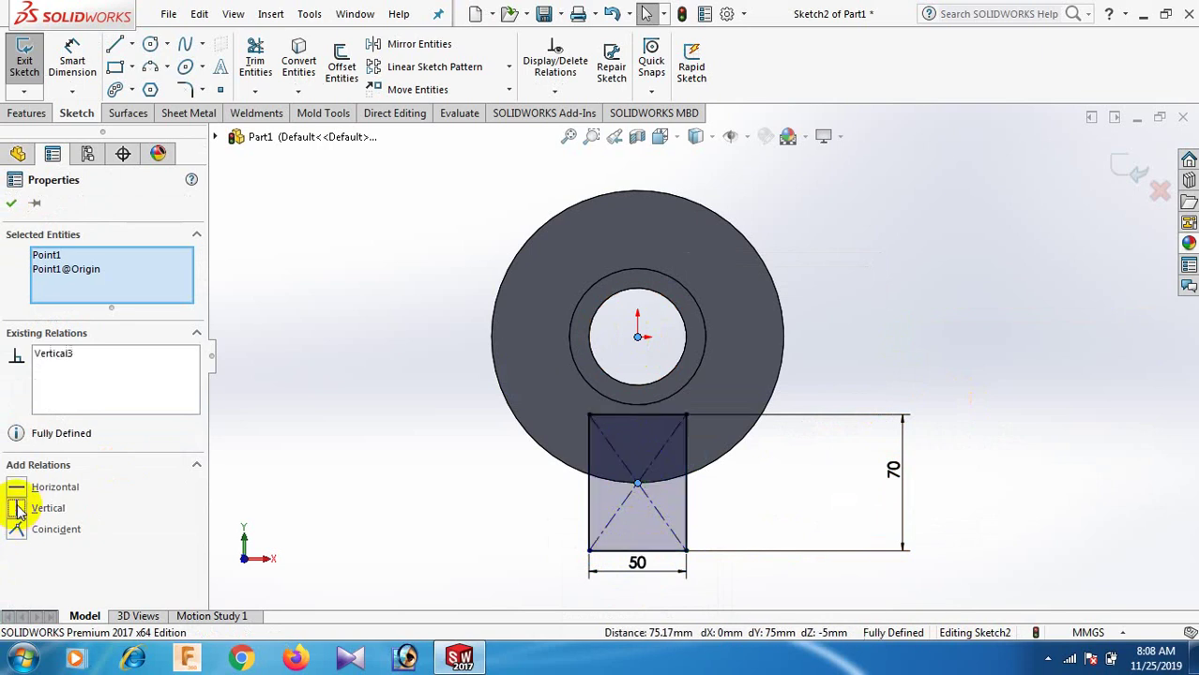
{"action": "left_click", "coordinate": [978, 452]}
{"action": "middle_click_drag", "start_coordinate": [975, 376], "coordinate": [961, 404]}
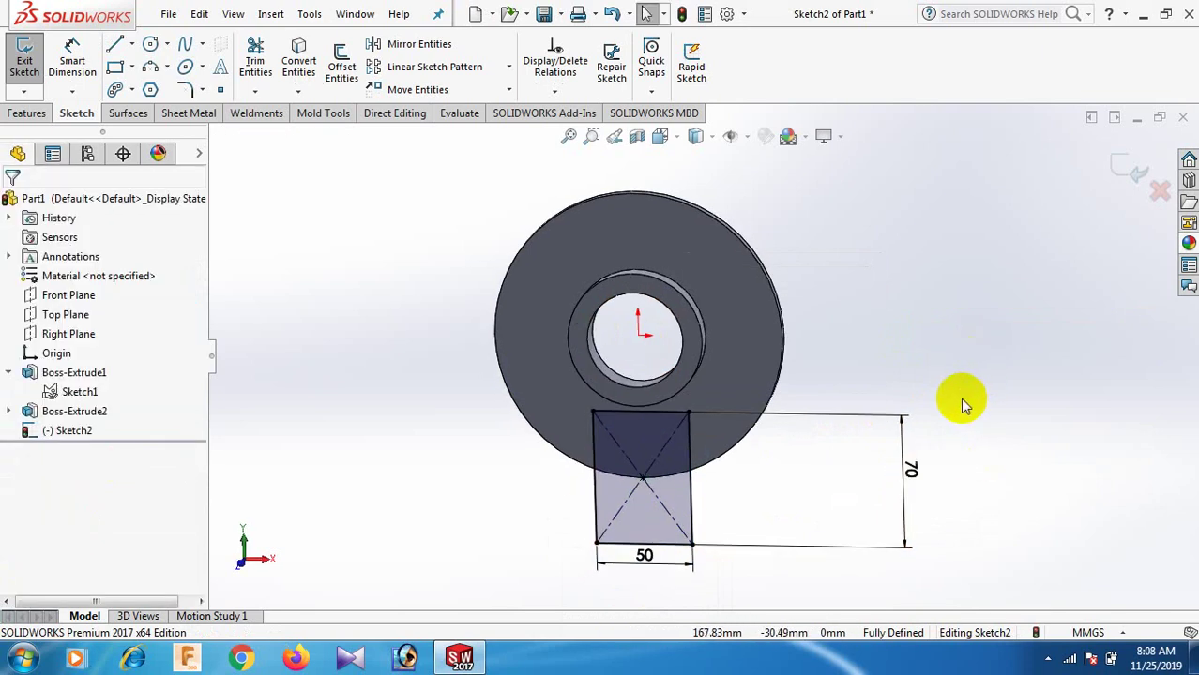
- Switch to isometric view and cut the rectangle through the disk as Cut-Extrude1
{"action": "key", "text": "space"}
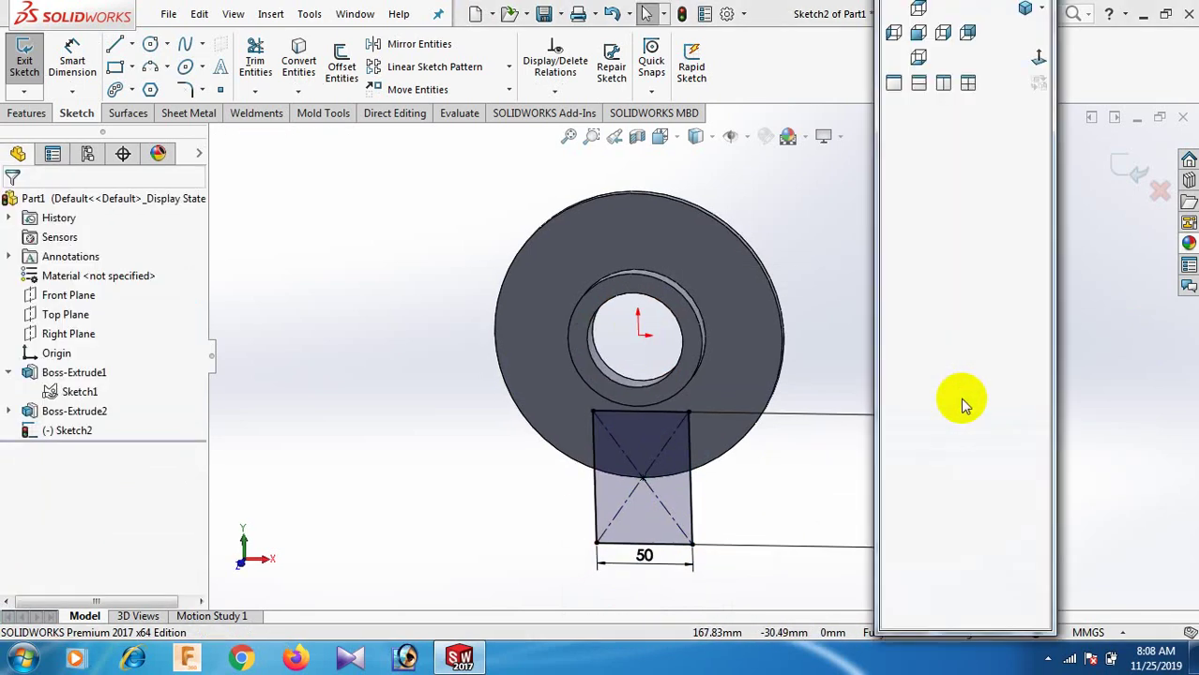
{"action": "left_click", "coordinate": [1042, 10]}
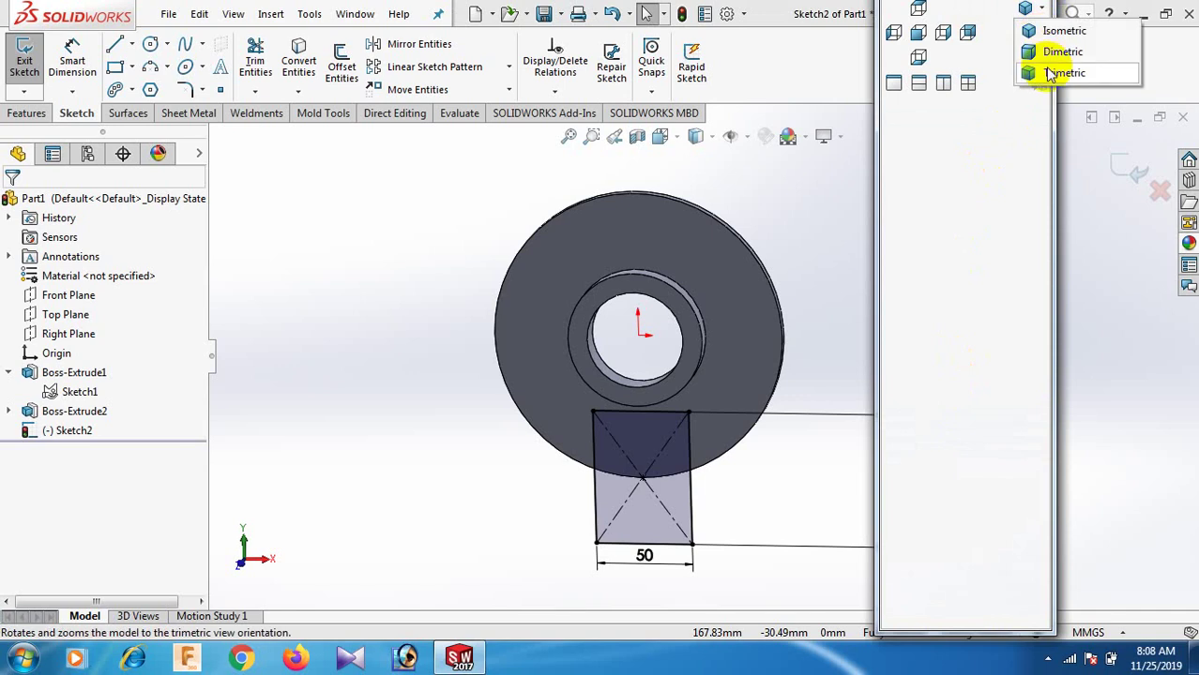
{"action": "left_click", "coordinate": [1052, 32]}
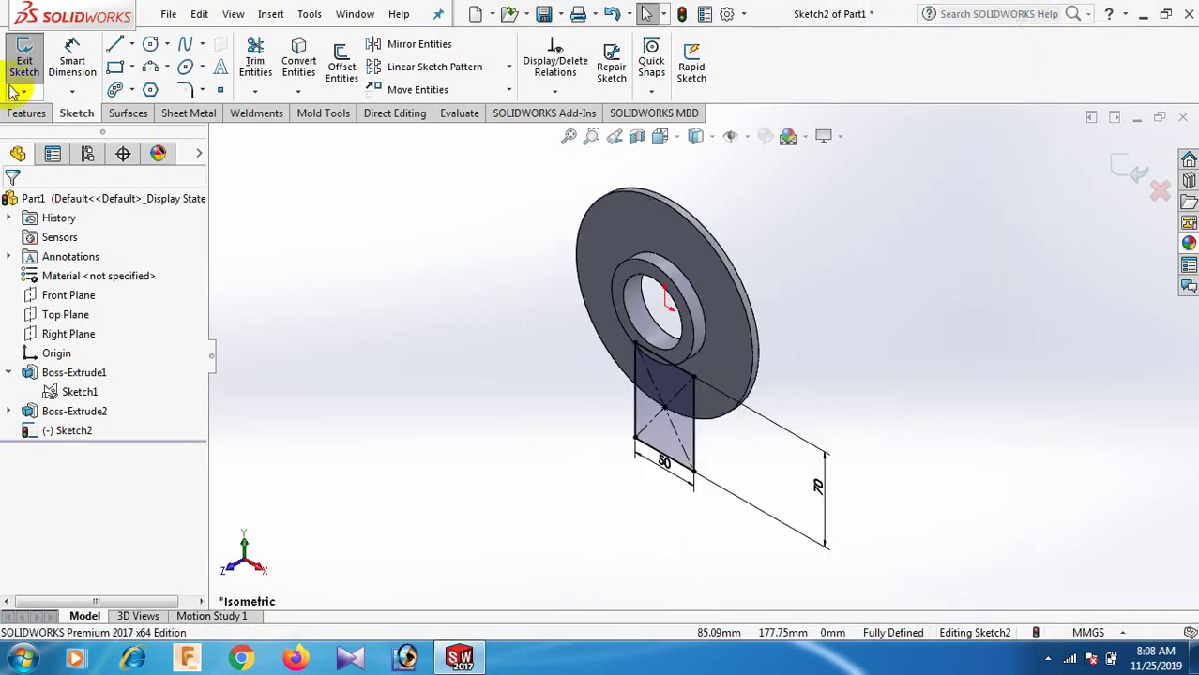
{"action": "left_click", "coordinate": [24, 113]}
{"action": "left_click", "coordinate": [264, 62]}
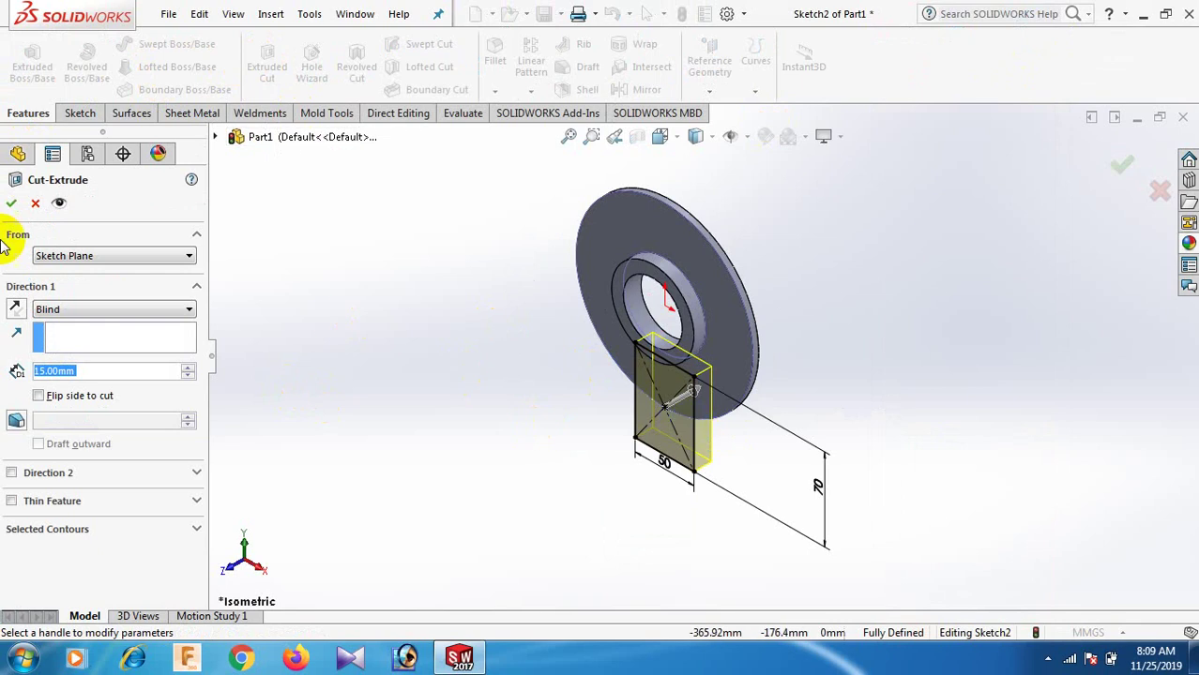
{"action": "left_click", "coordinate": [11, 203]}
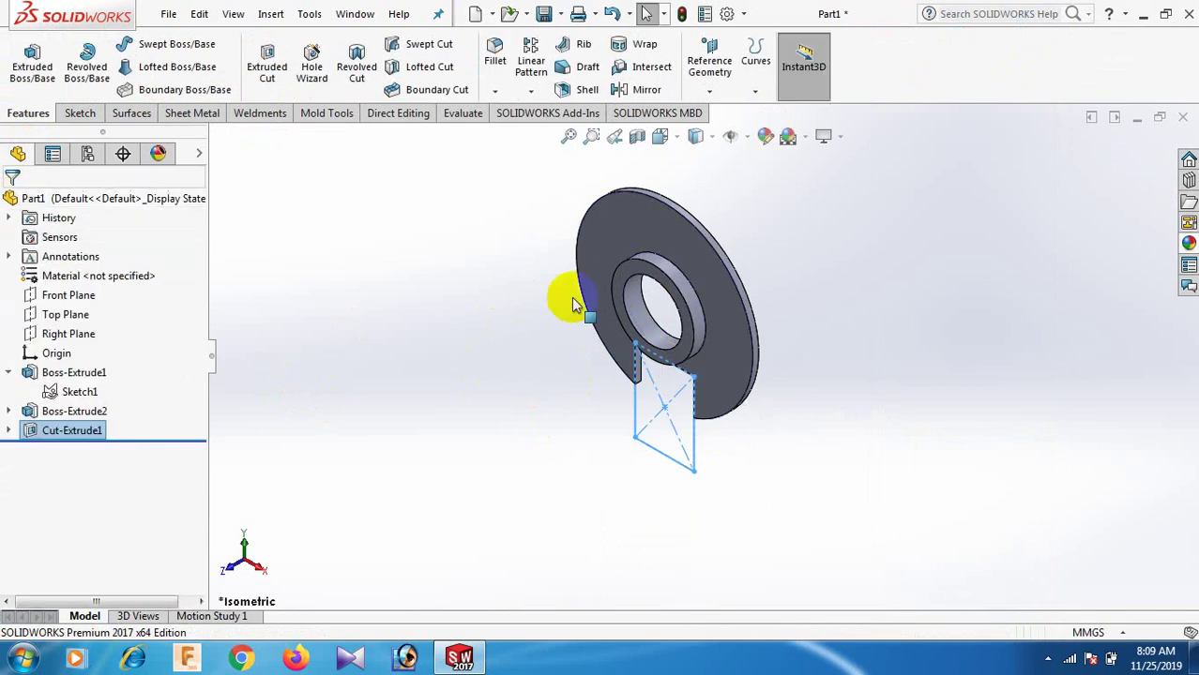
{"action": "mouse_move", "coordinate": [574, 299]}
{"action": "middle_mouse_down"}
{"action": "mouse_move", "coordinate": [896, 347]}
{"action": "mouse_move", "coordinate": [880, 378]}
{"action": "mouse_move", "coordinate": [854, 310]}
{"action": "middle_mouse_up"}
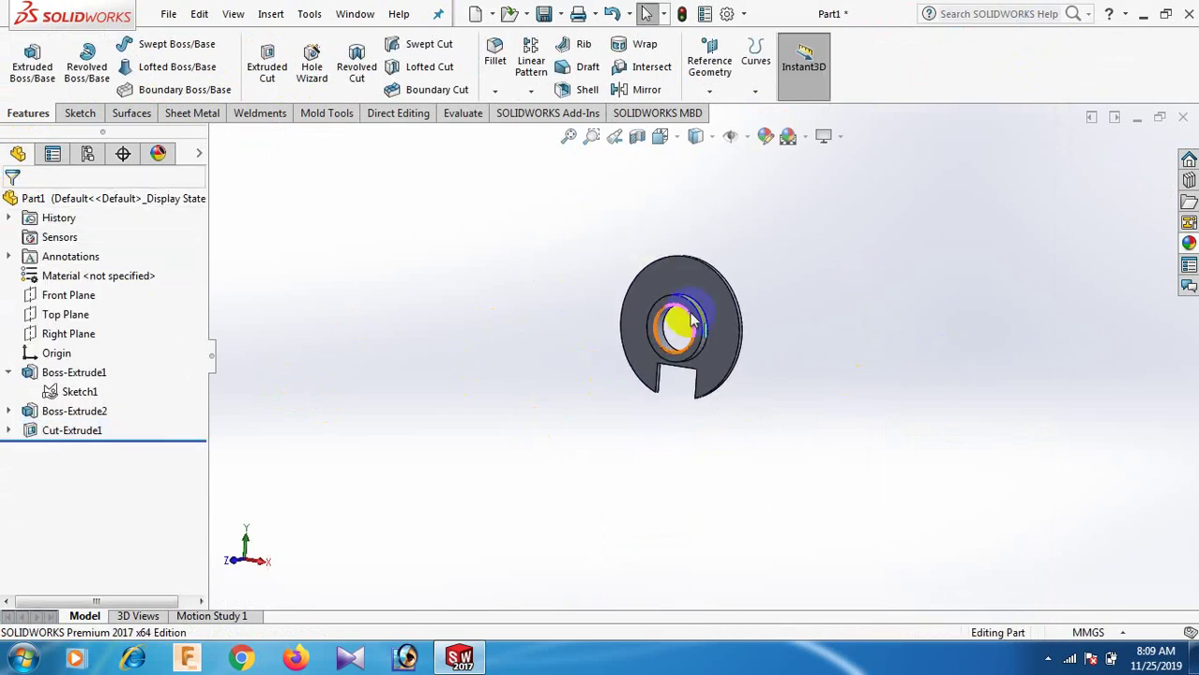
- Circular-pattern Cut-Extrude1 three times about the inner hole edge as CirPattern1
{"action": "scroll", "coordinate": [729, 349], "scroll_direction": "down", "scroll_amount": 3}
{"action": "scroll", "coordinate": [729, 349], "scroll_direction": "down", "scroll_amount": 2}
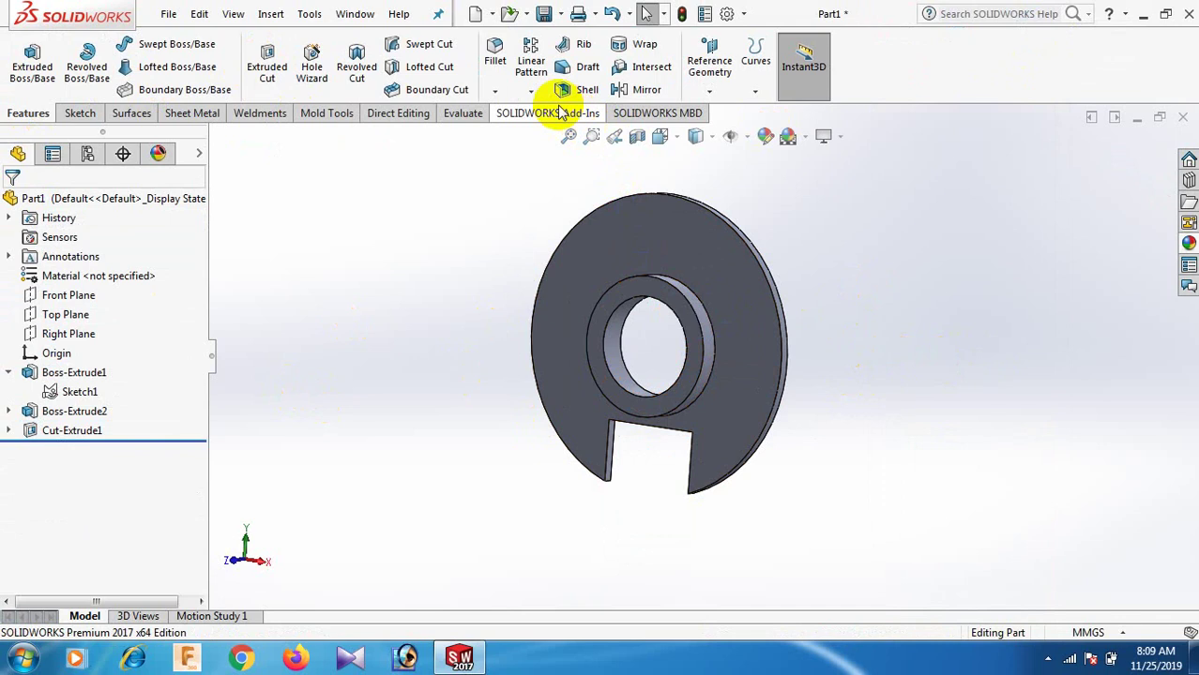
{"action": "left_click", "coordinate": [531, 91]}
{"action": "left_click", "coordinate": [531, 133]}
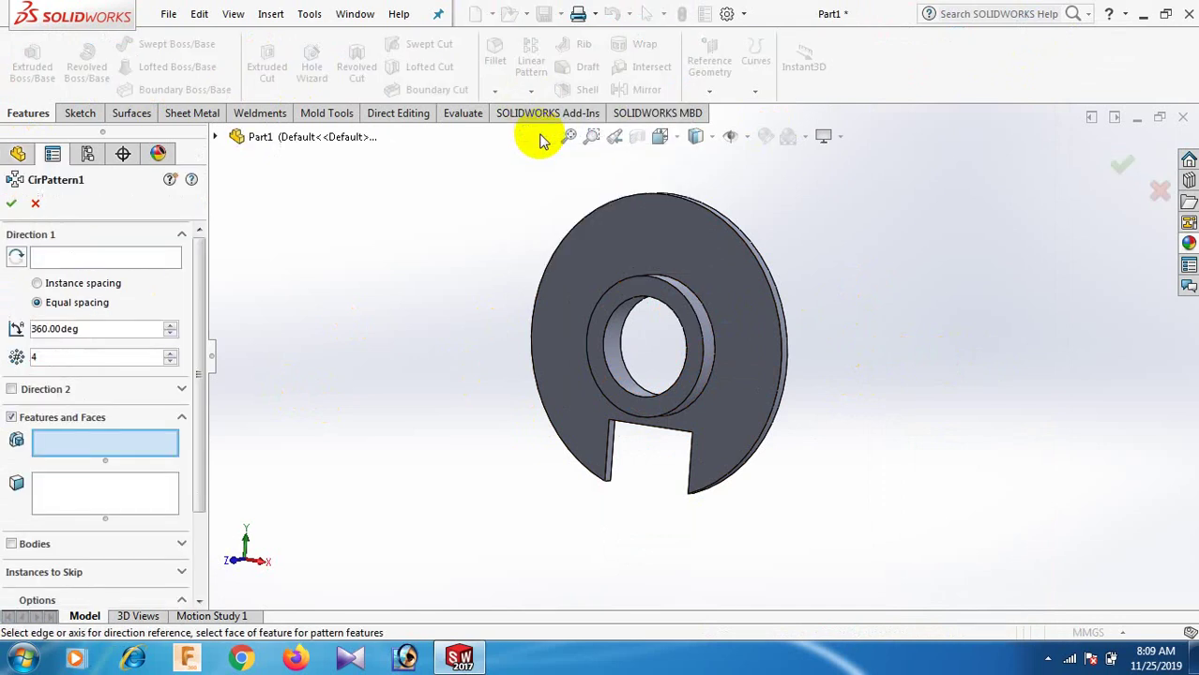
{"action": "left_click", "coordinate": [131, 256]}
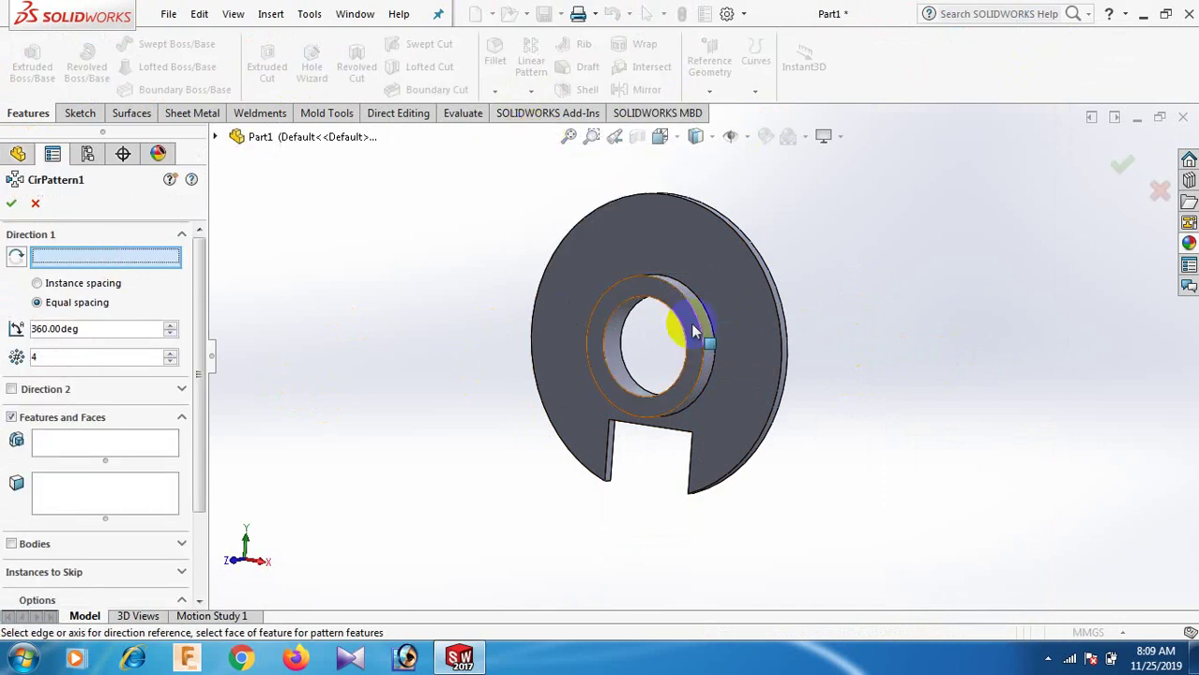
{"action": "left_click", "coordinate": [616, 319]}
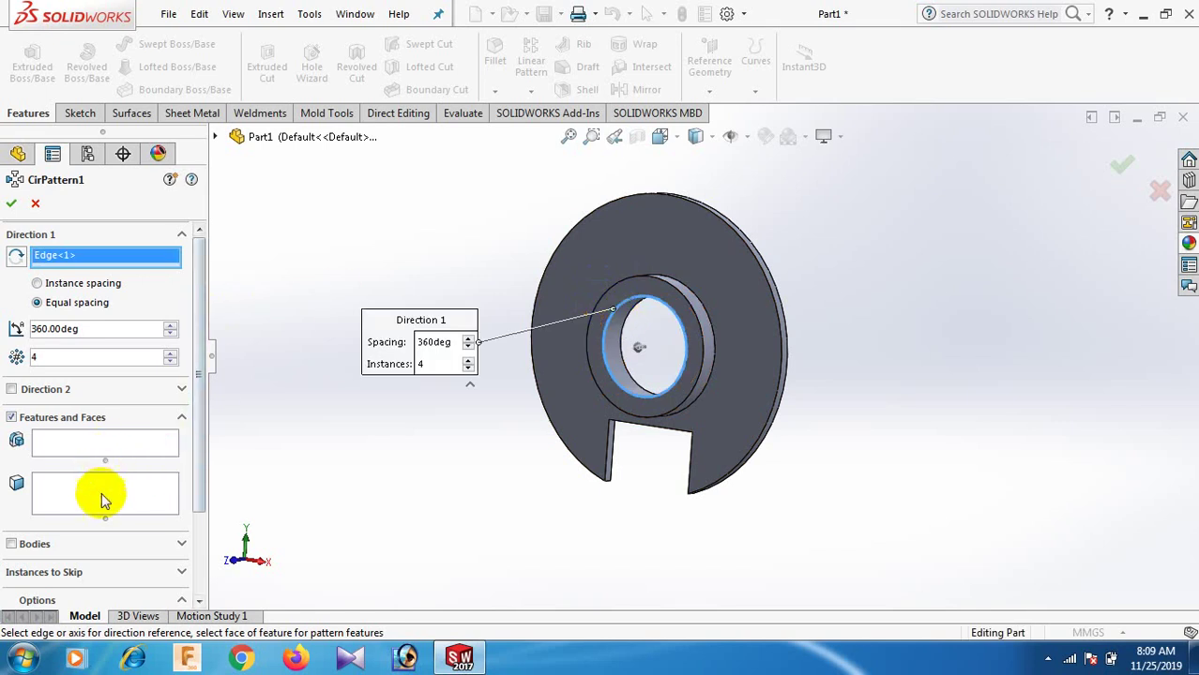
{"action": "left_click", "coordinate": [102, 490]}
{"action": "left_click", "coordinate": [217, 139]}
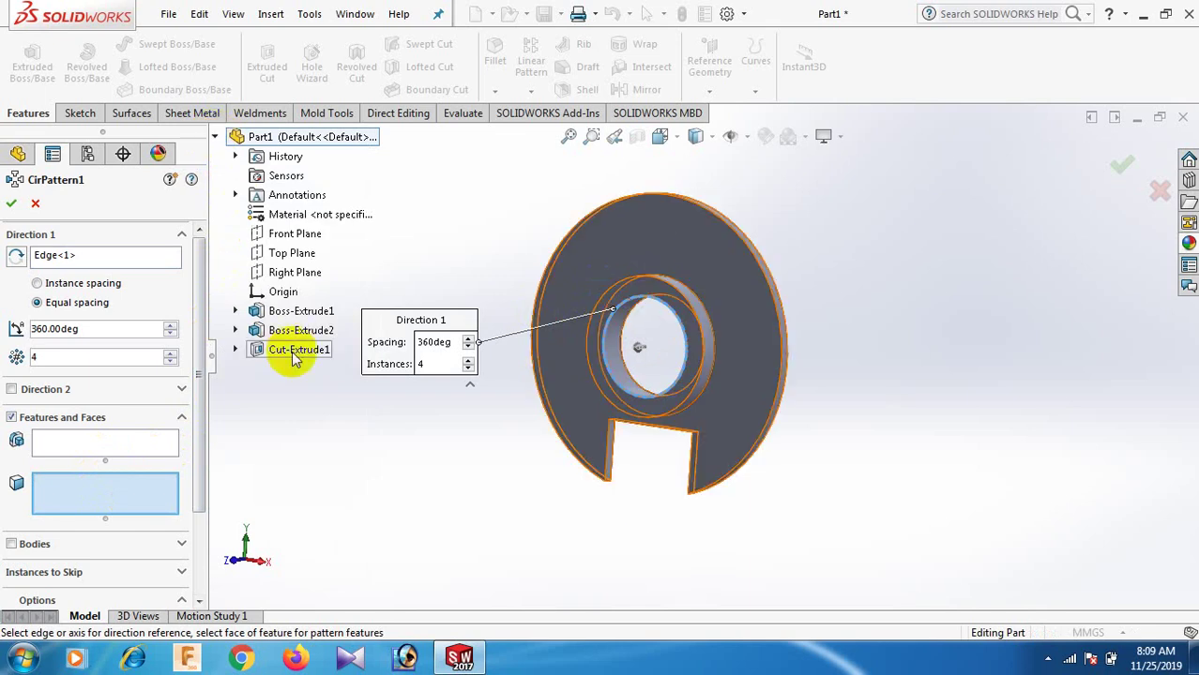
{"action": "left_click", "coordinate": [295, 353]}
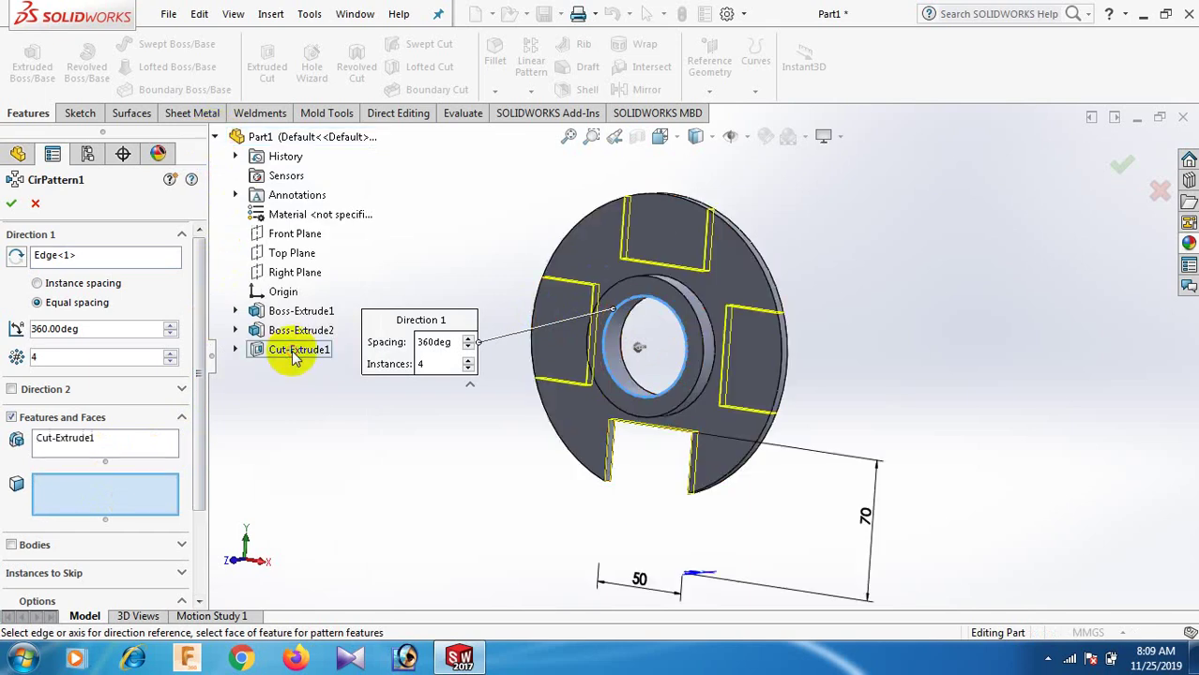
{"action": "left_click", "coordinate": [170, 362]}
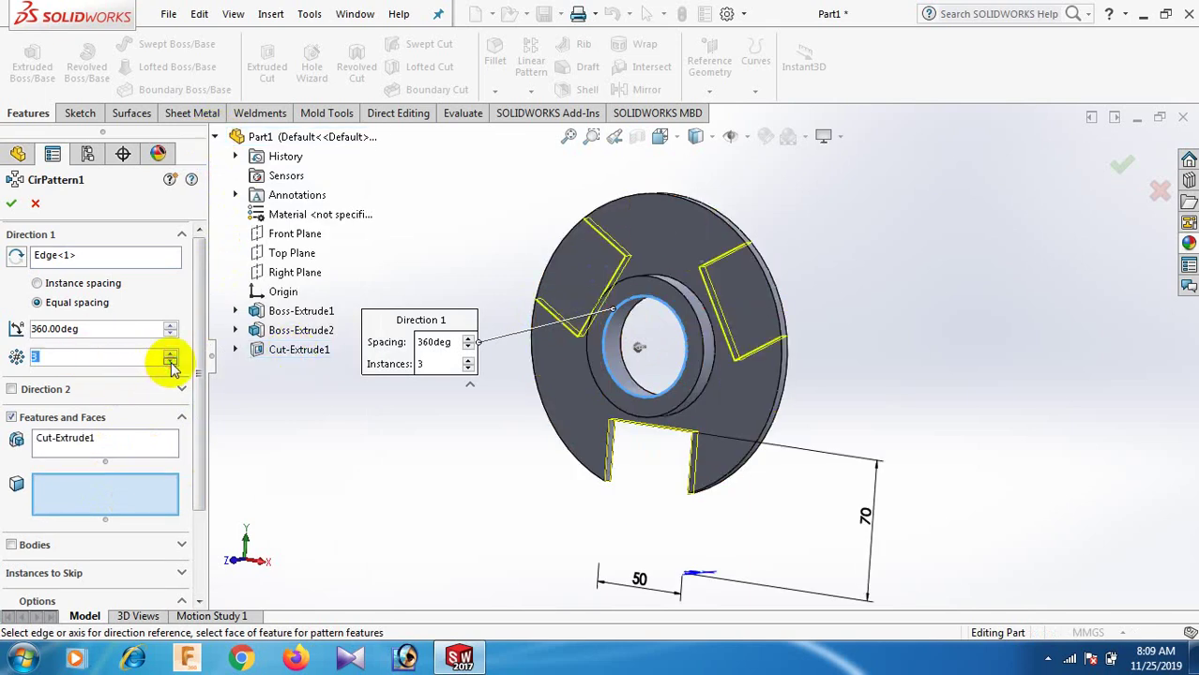
{"action": "left_click", "coordinate": [11, 207]}
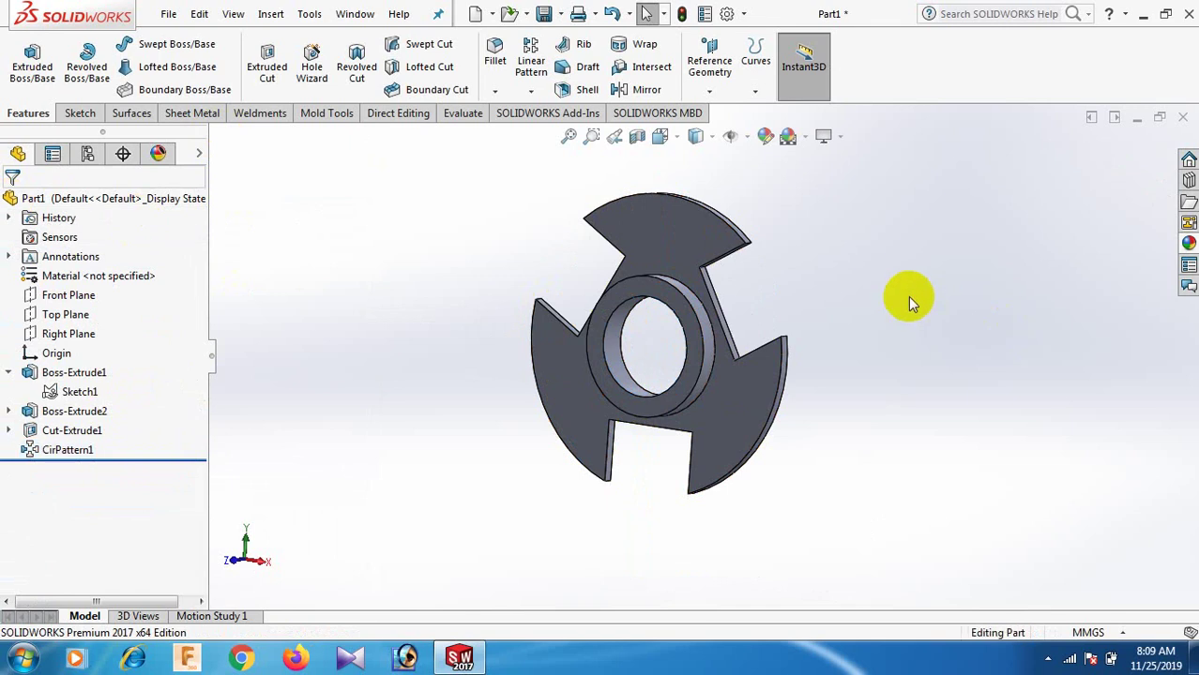
- Start a new sketch on the disk's front face, viewed Normal To
{"action": "left_click", "coordinate": [687, 240]}
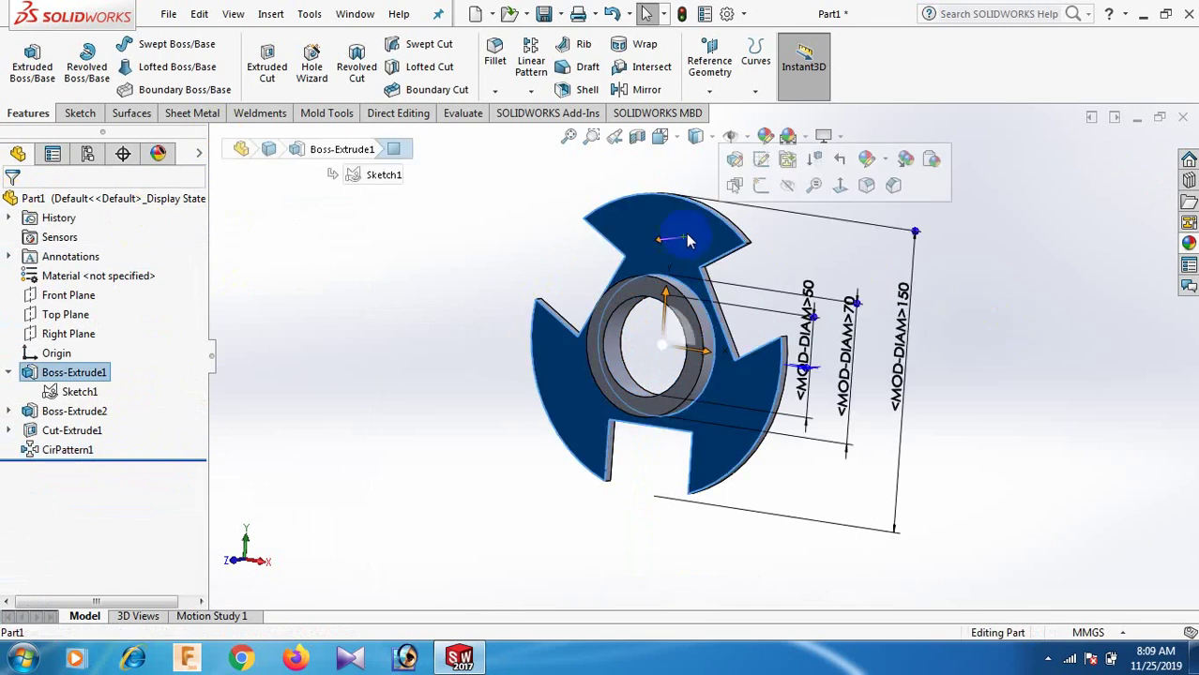
{"action": "left_click", "coordinate": [761, 184]}
{"action": "key", "text": "space"}
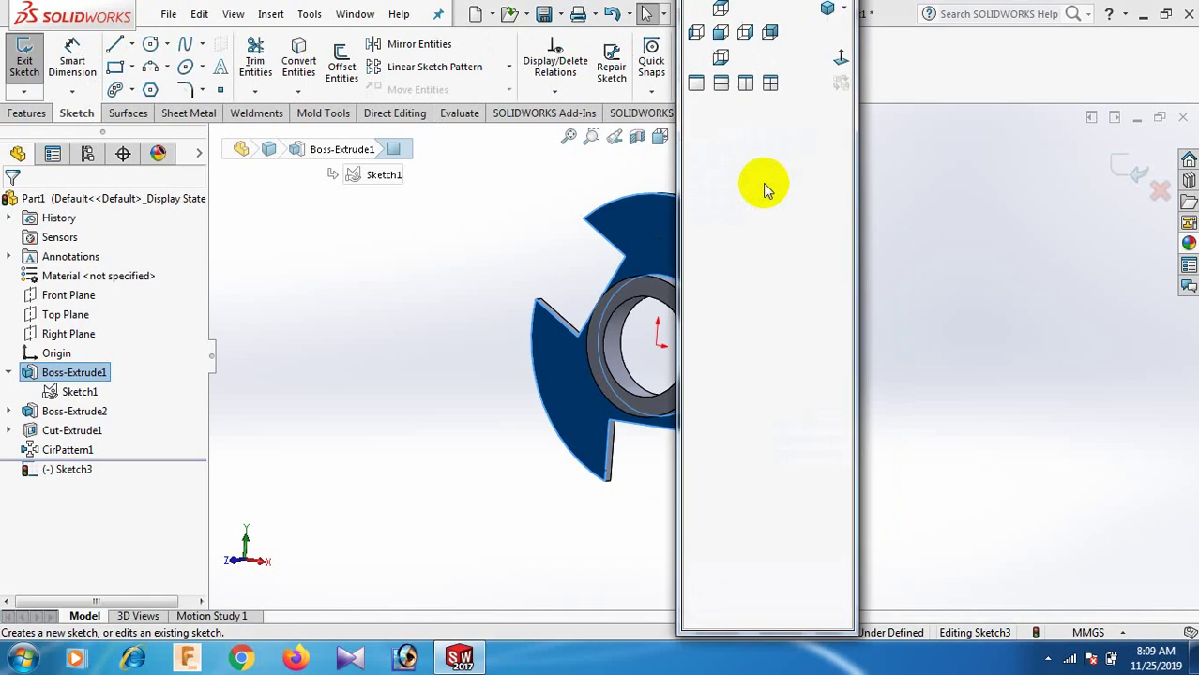
{"action": "left_click", "coordinate": [842, 59]}
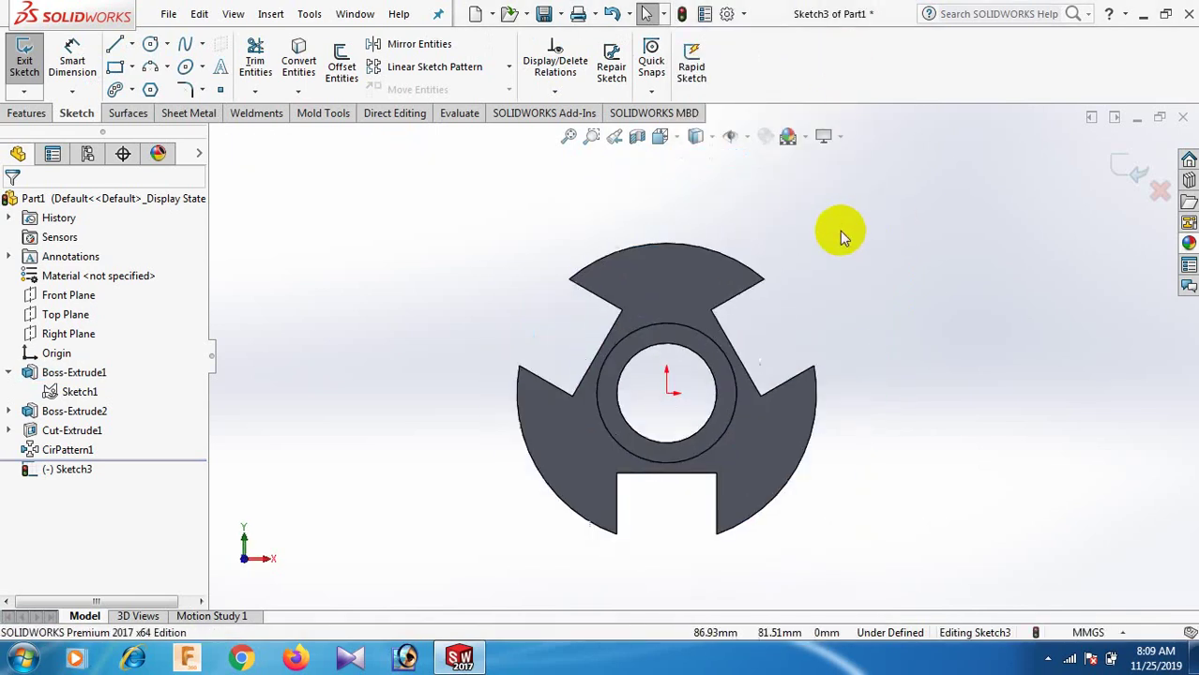
{"action": "scroll", "coordinate": [840, 231], "scroll_direction": "down", "scroll_amount": 2}
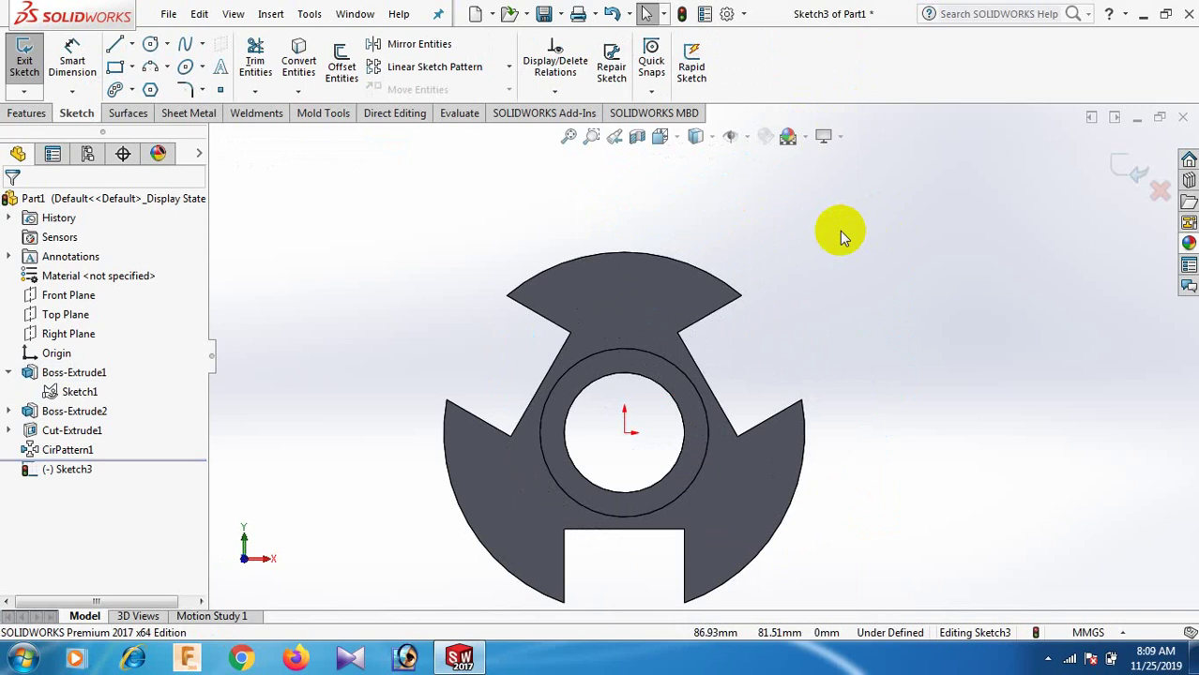
{"action": "key", "text": "l"}
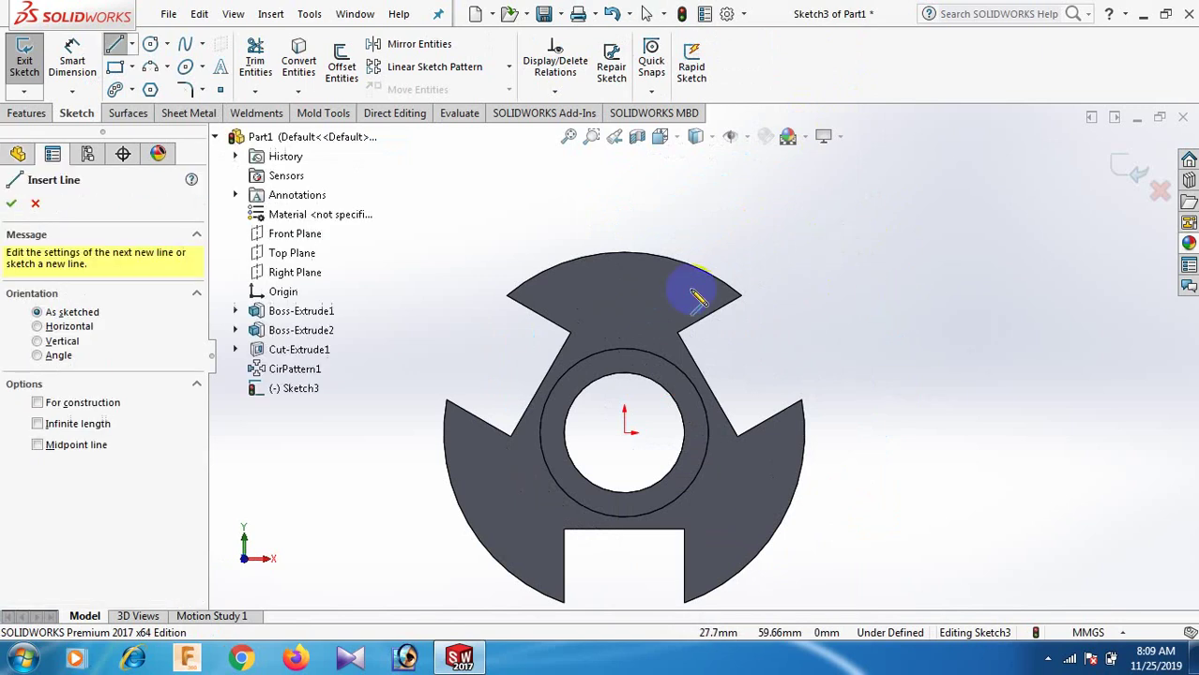
{"action": "scroll", "coordinate": [696, 299], "scroll_direction": "down", "scroll_amount": 3}
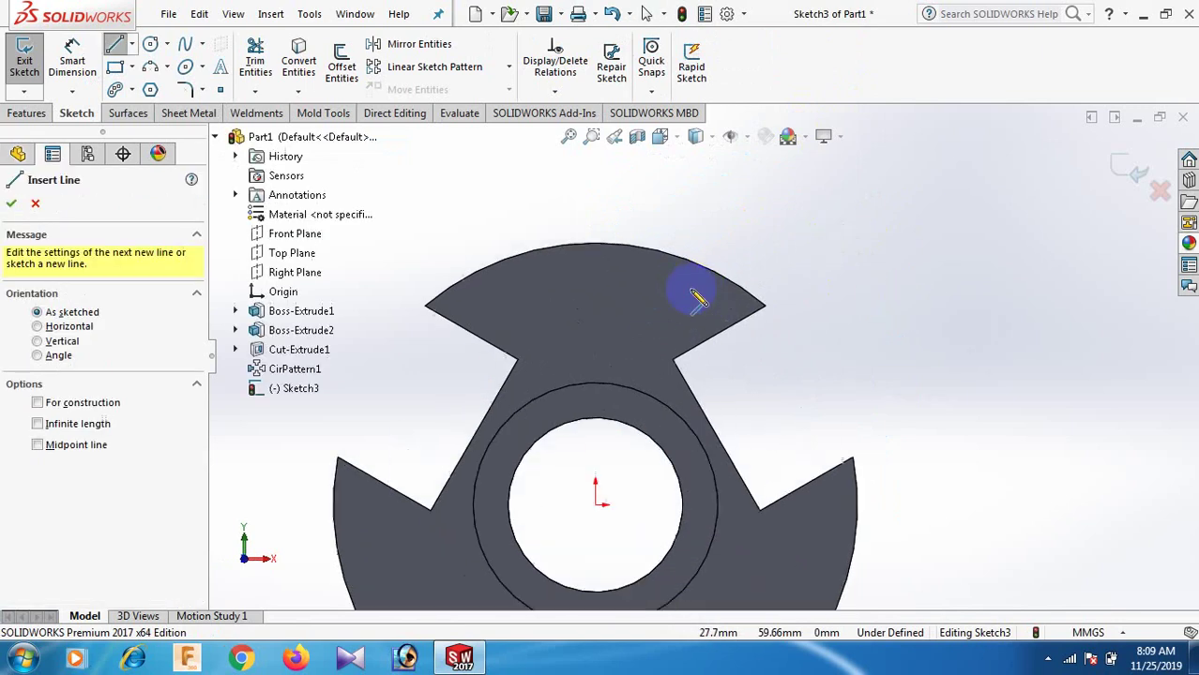
- Draw a closed line outline with a stepped lower edge over the disk's top lobe
{"action": "left_click", "coordinate": [528, 304]}
{"action": "left_click", "coordinate": [646, 304]}
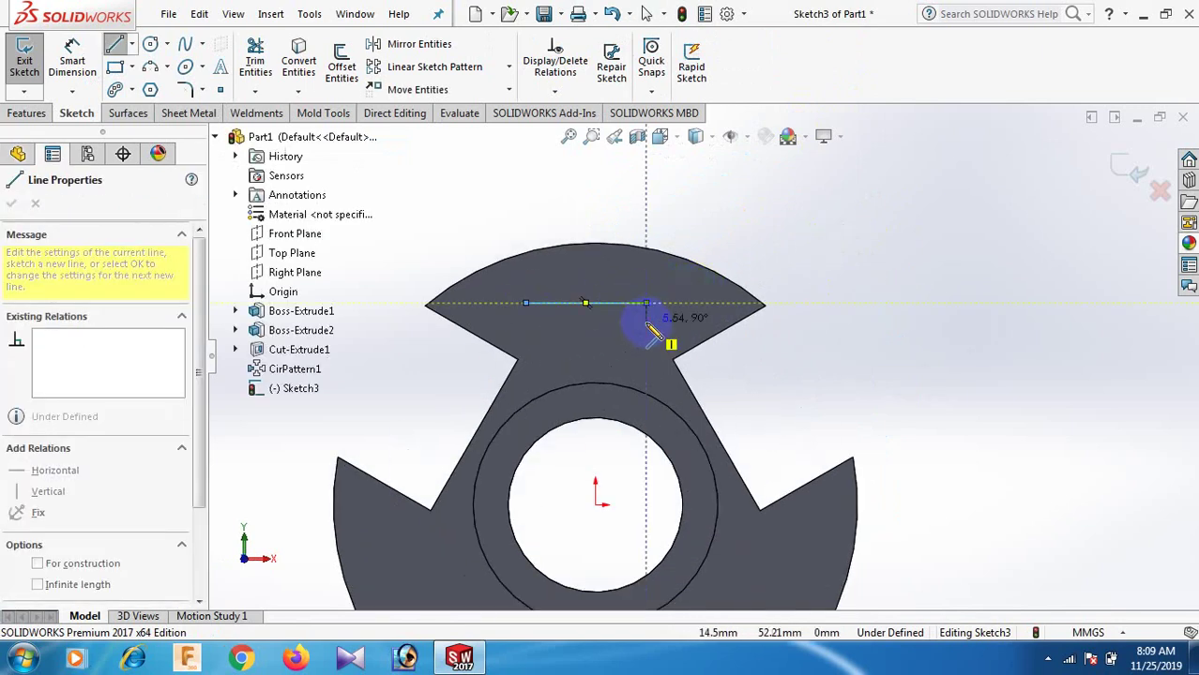
{"action": "left_click", "coordinate": [646, 322]}
{"action": "left_click", "coordinate": [798, 321]}
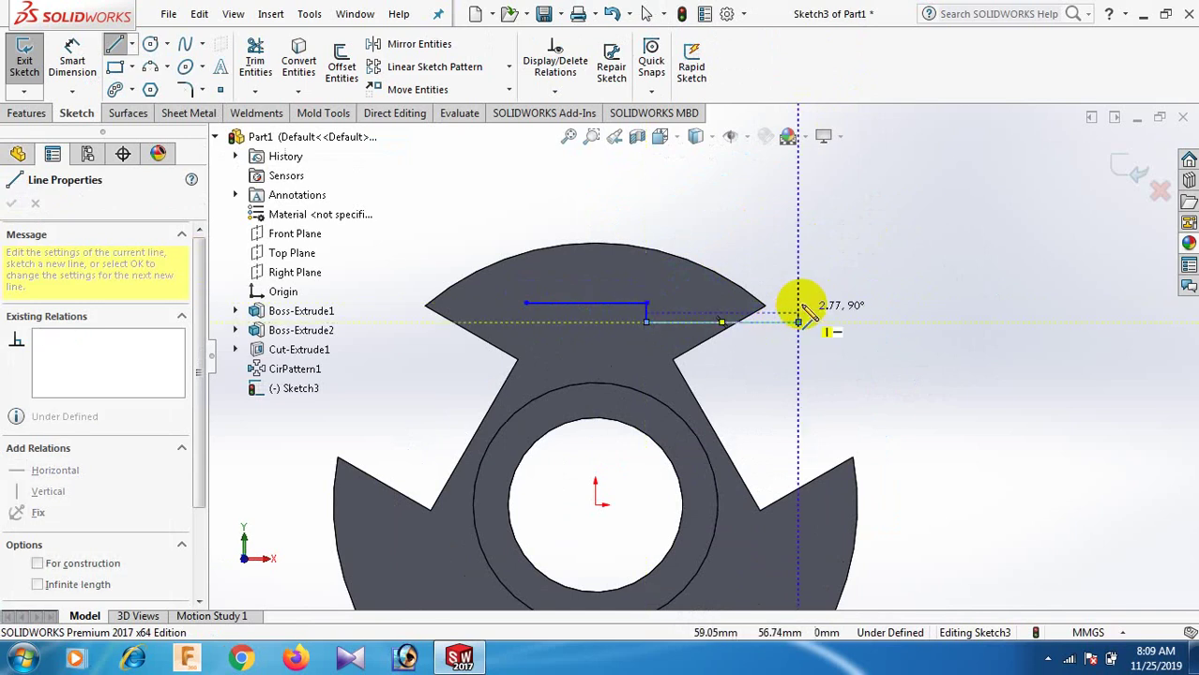
{"action": "left_click", "coordinate": [799, 192]}
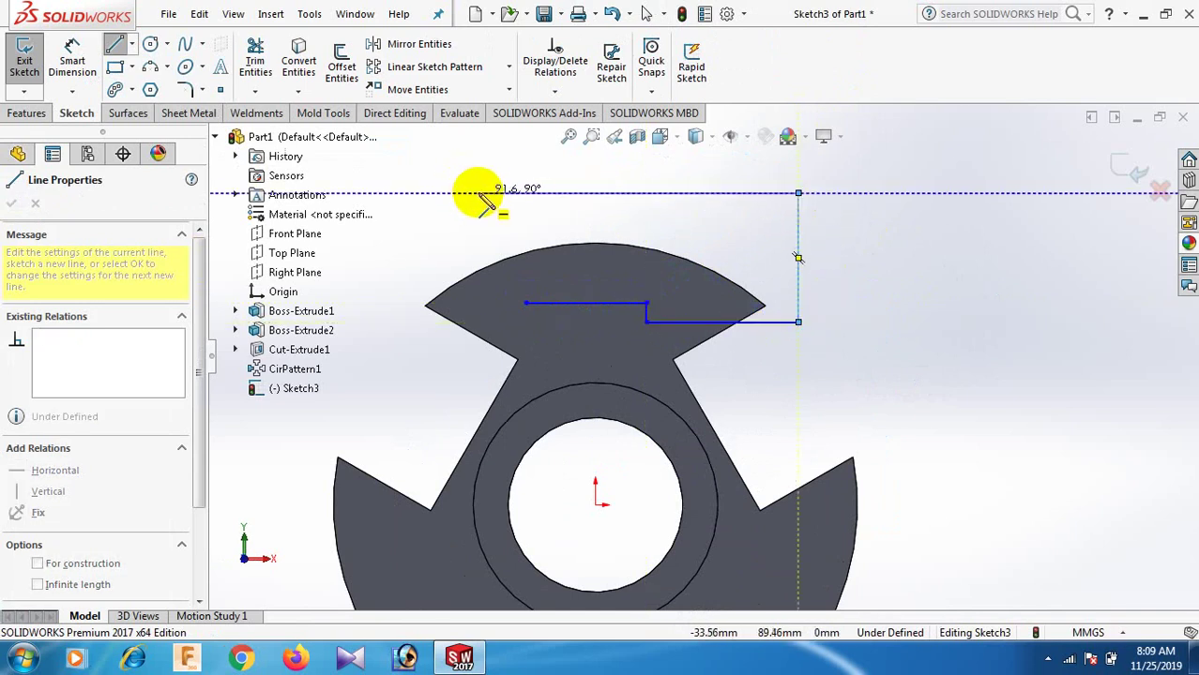
{"action": "left_click", "coordinate": [479, 192]}
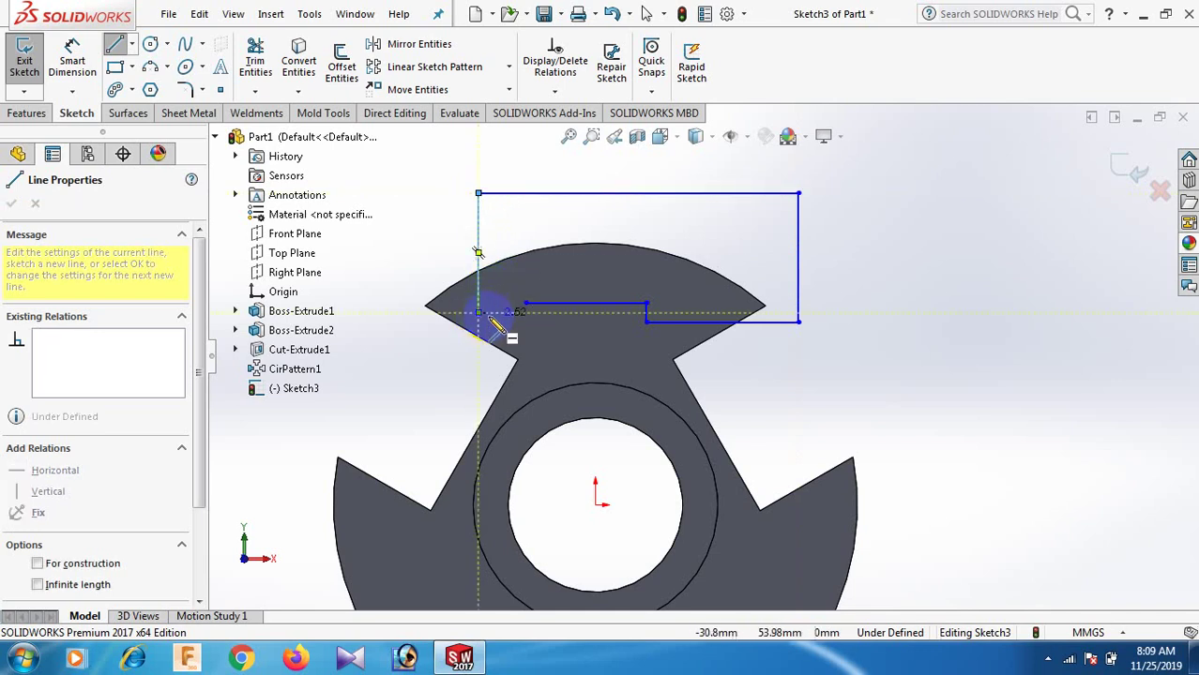
{"action": "left_click", "coordinate": [525, 319]}
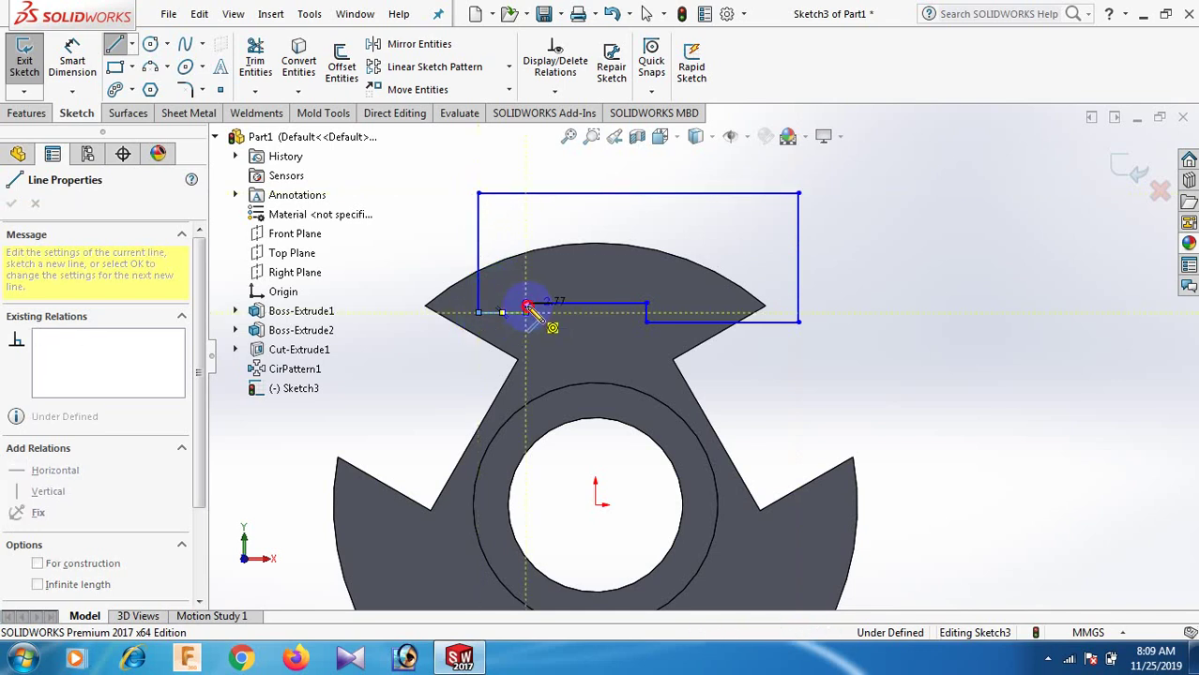
{"action": "left_click", "coordinate": [526, 305]}
{"action": "right_click", "coordinate": [528, 306]}
{"action": "left_click", "coordinate": [575, 316]}
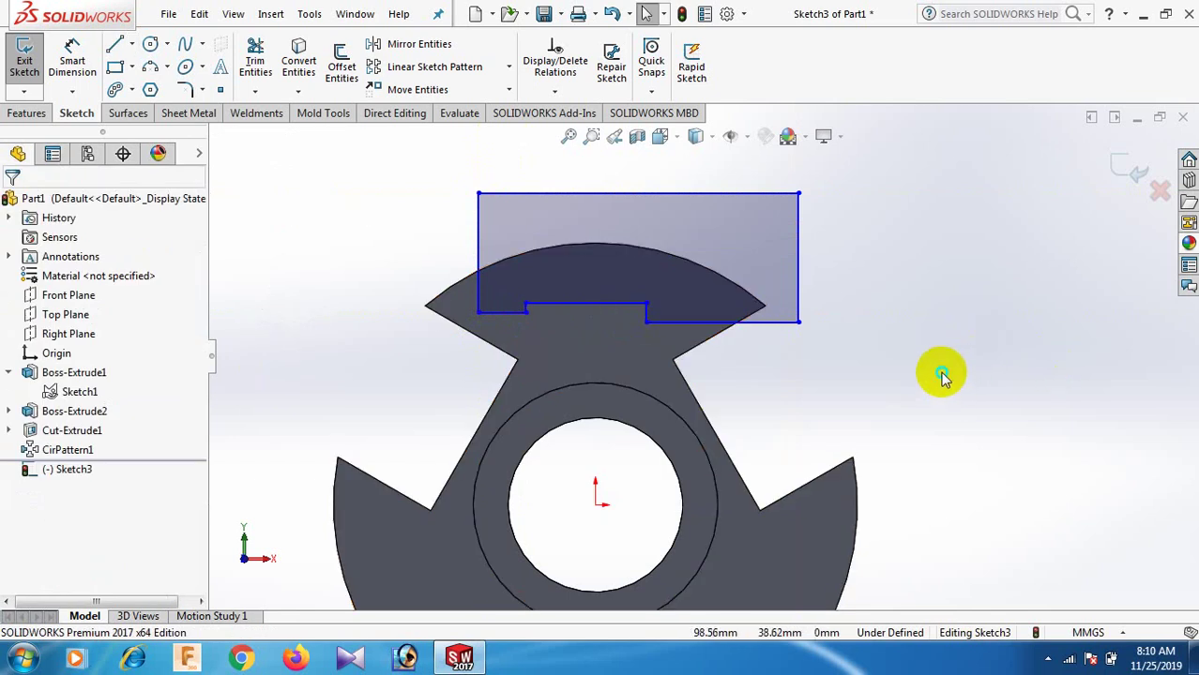
{"action": "right_click_drag", "start_coordinate": [943, 375], "coordinate": [940, 309]}
- Dimension the outline's top edge 114 mm and right side 38 mm
{"action": "left_click", "coordinate": [708, 193]}
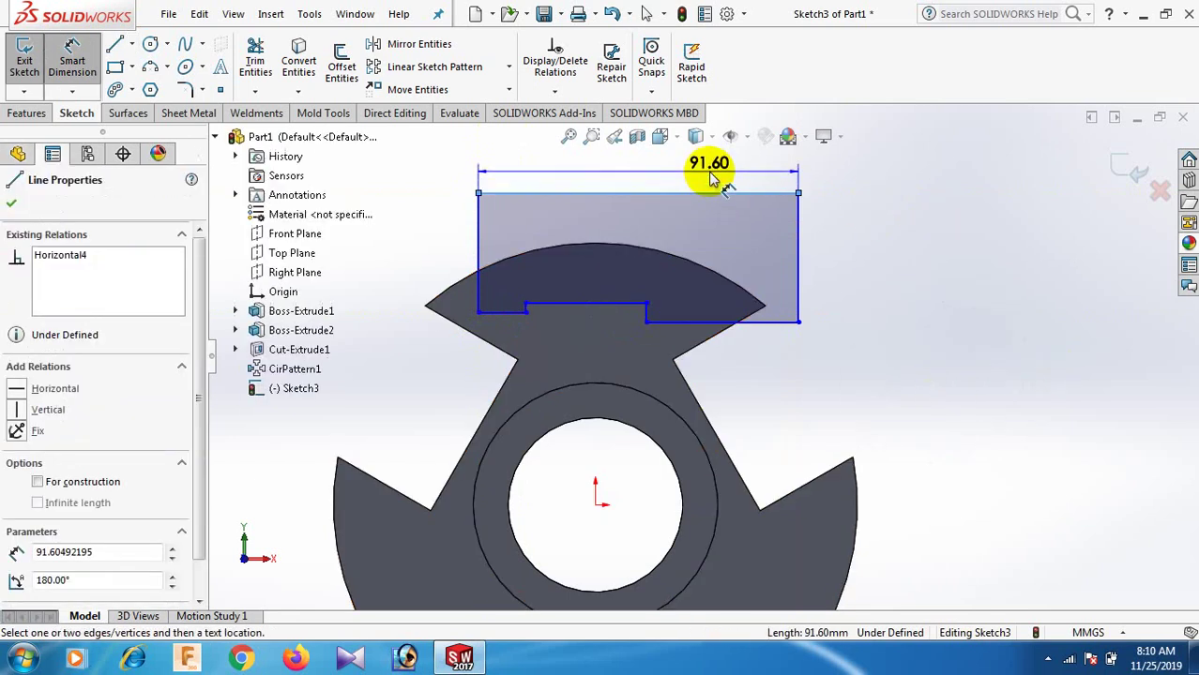
{"action": "left_click", "coordinate": [710, 166]}
{"action": "type", "text": "114"}
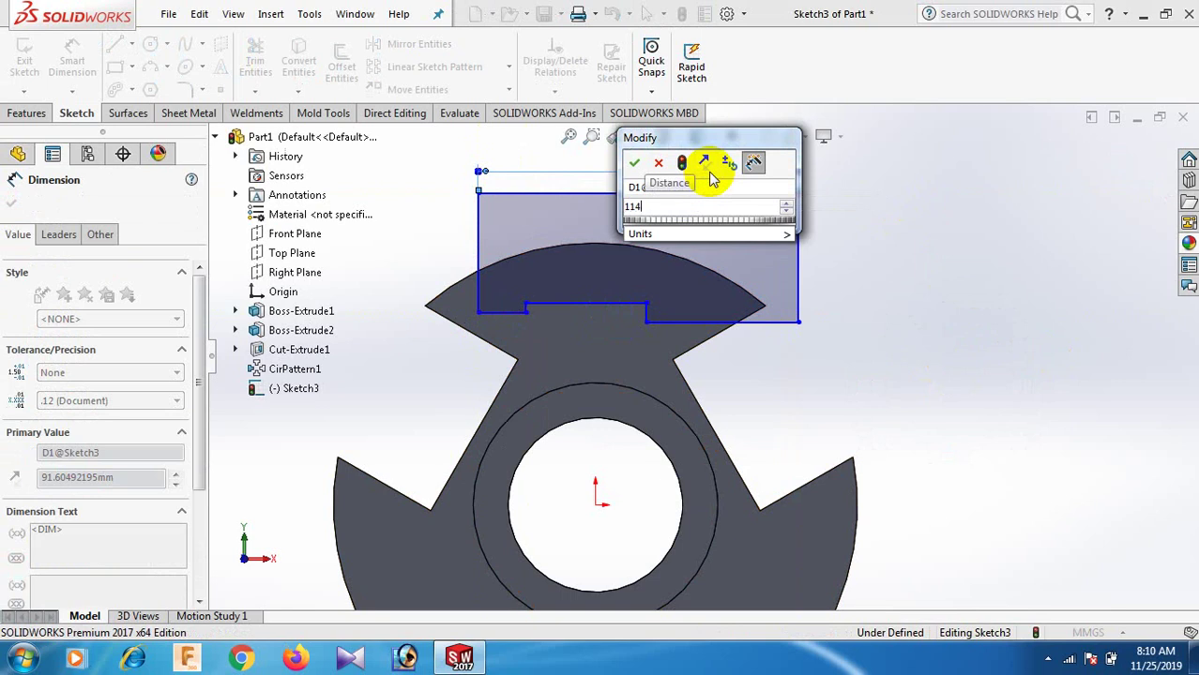
{"action": "key", "text": "Return"}
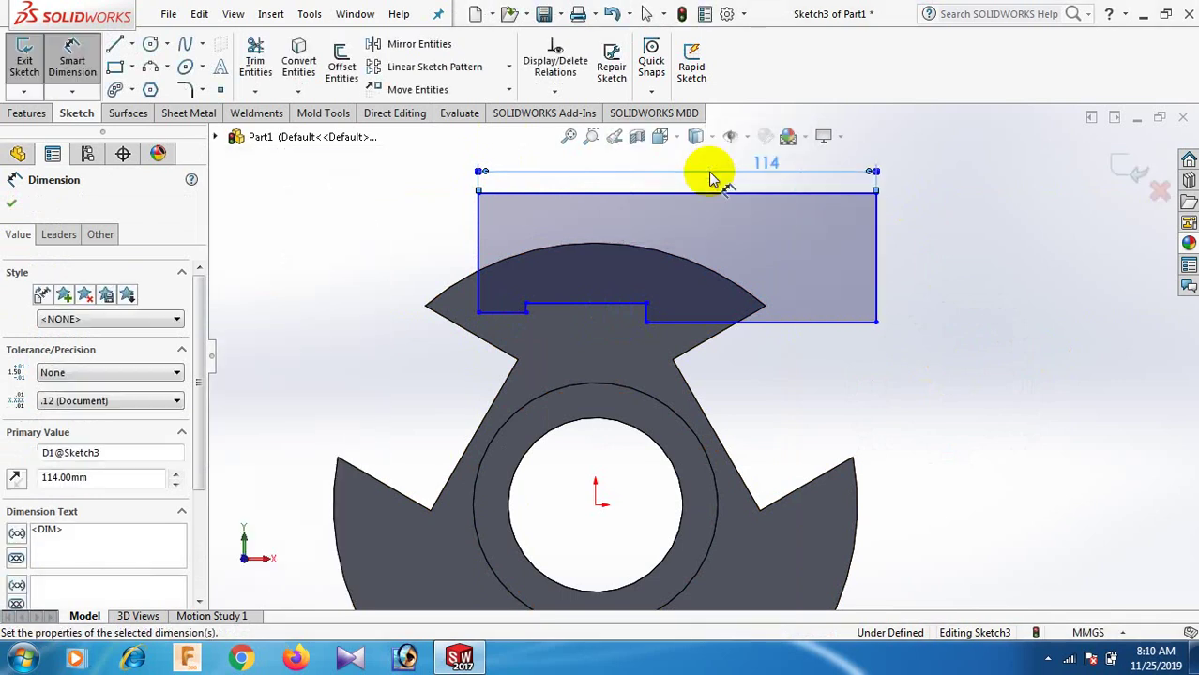
{"action": "left_click", "coordinate": [1027, 235]}
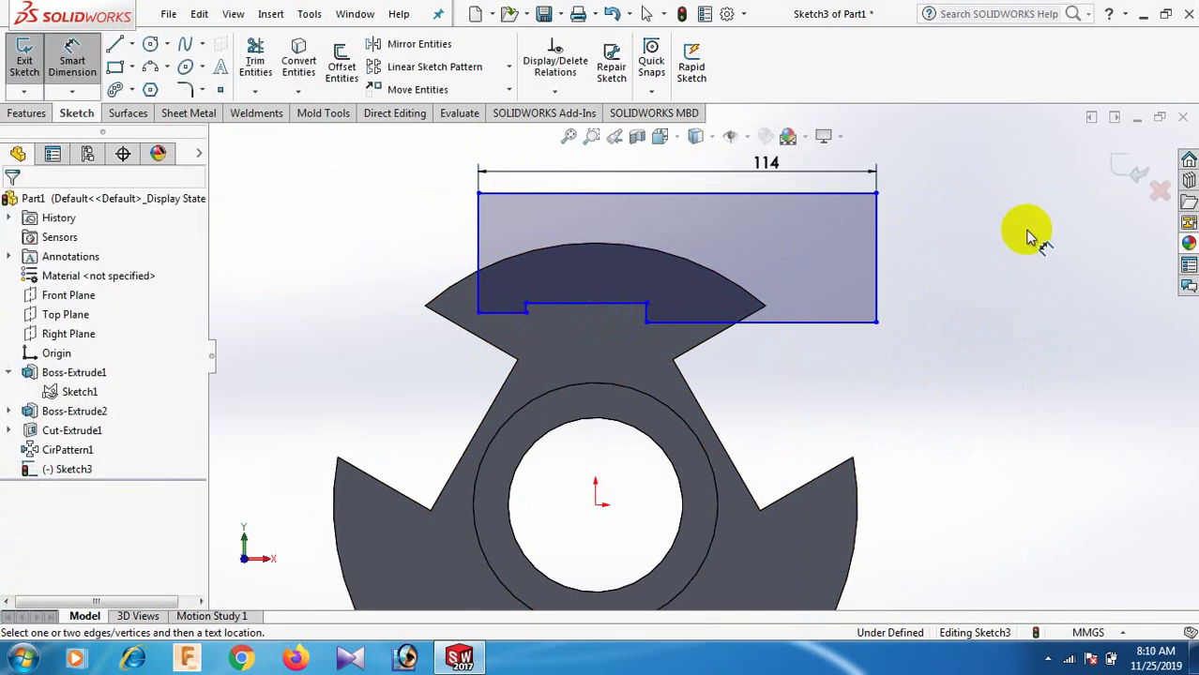
{"action": "left_click", "coordinate": [875, 254]}
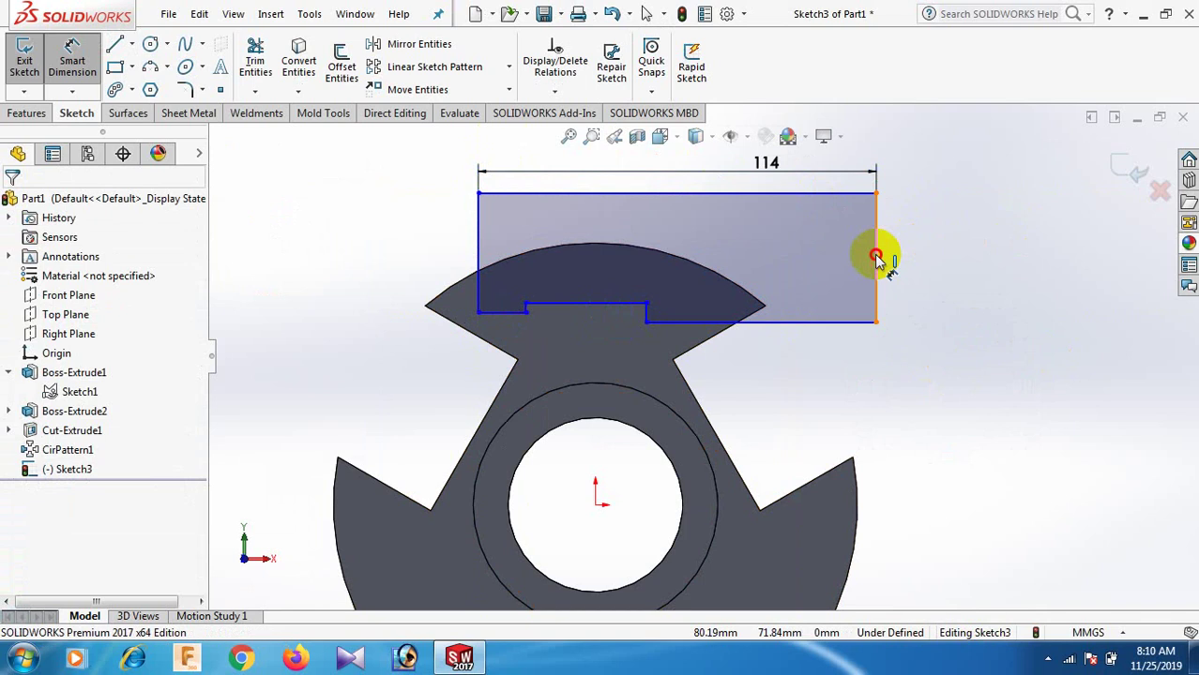
{"action": "left_click", "coordinate": [972, 261]}
{"action": "type", "text": "38"}
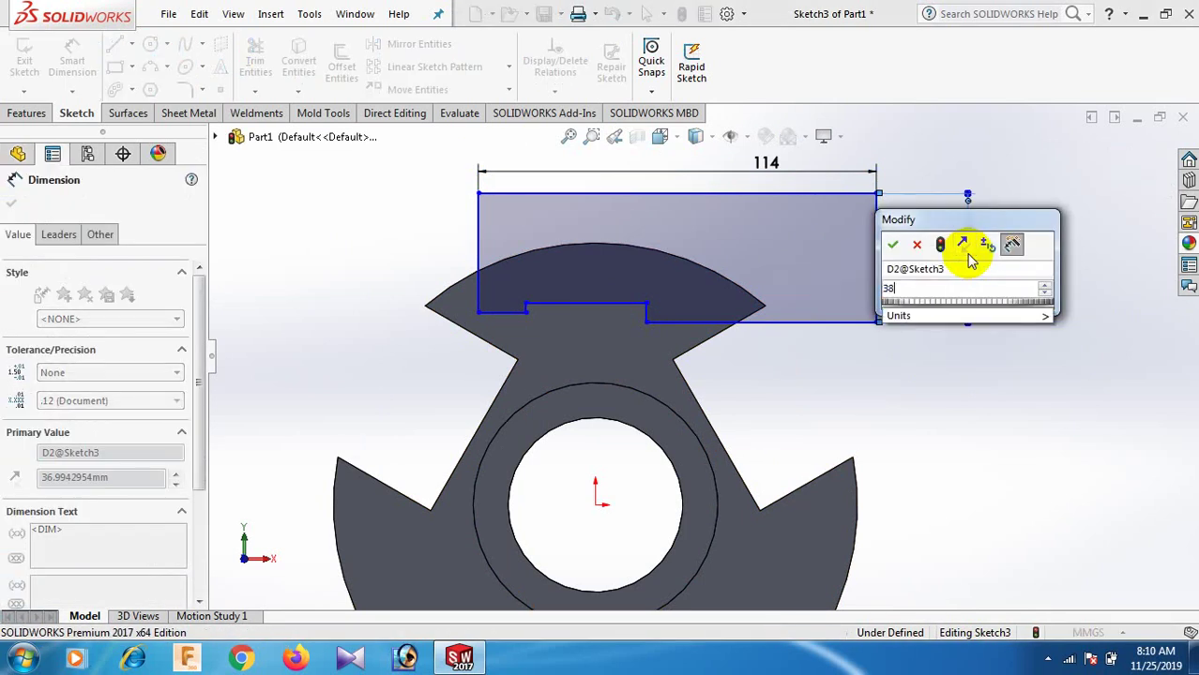
{"action": "key", "text": "Return"}
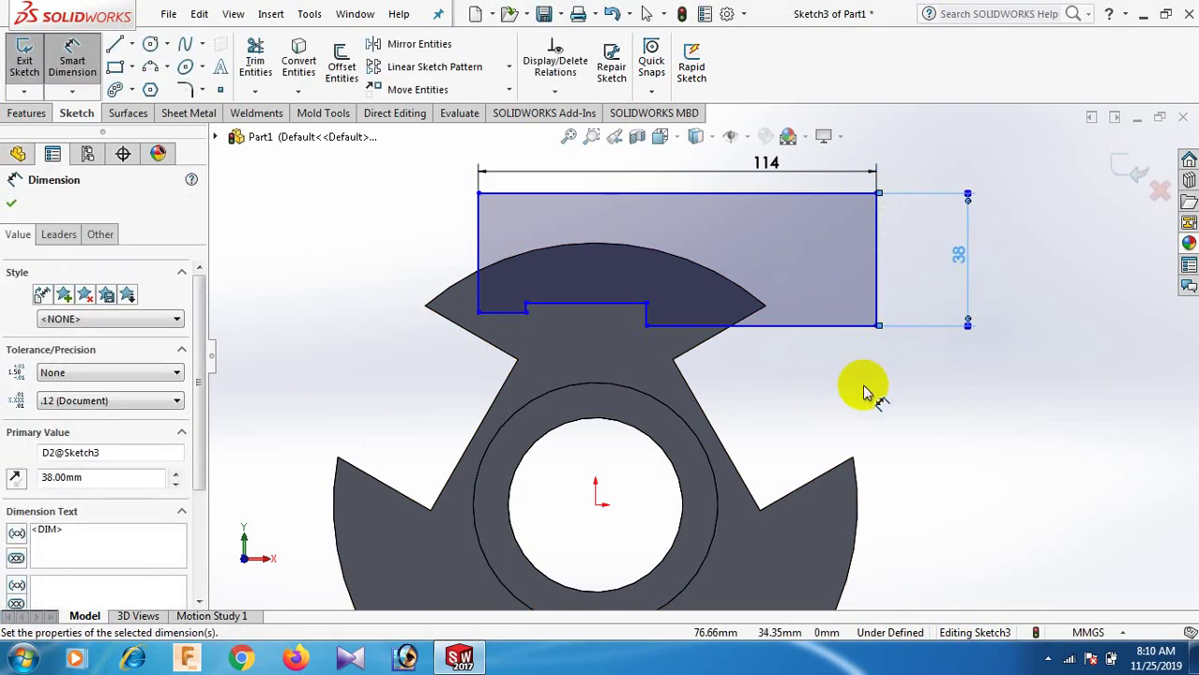
{"action": "key", "text": "Escape"}
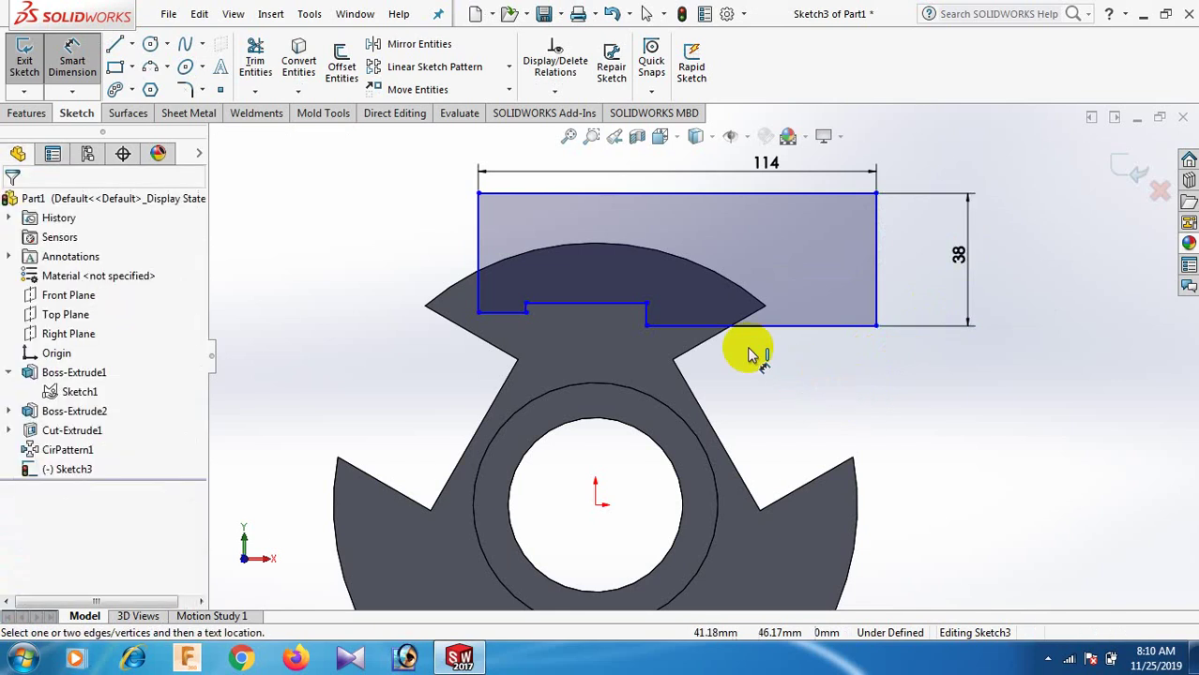
- Dimension the step height 5.5 mm and the lower horizontal edge 53 mm
{"action": "scroll", "coordinate": [713, 328], "scroll_direction": "down", "scroll_amount": 3}
{"action": "left_click", "coordinate": [590, 333]}
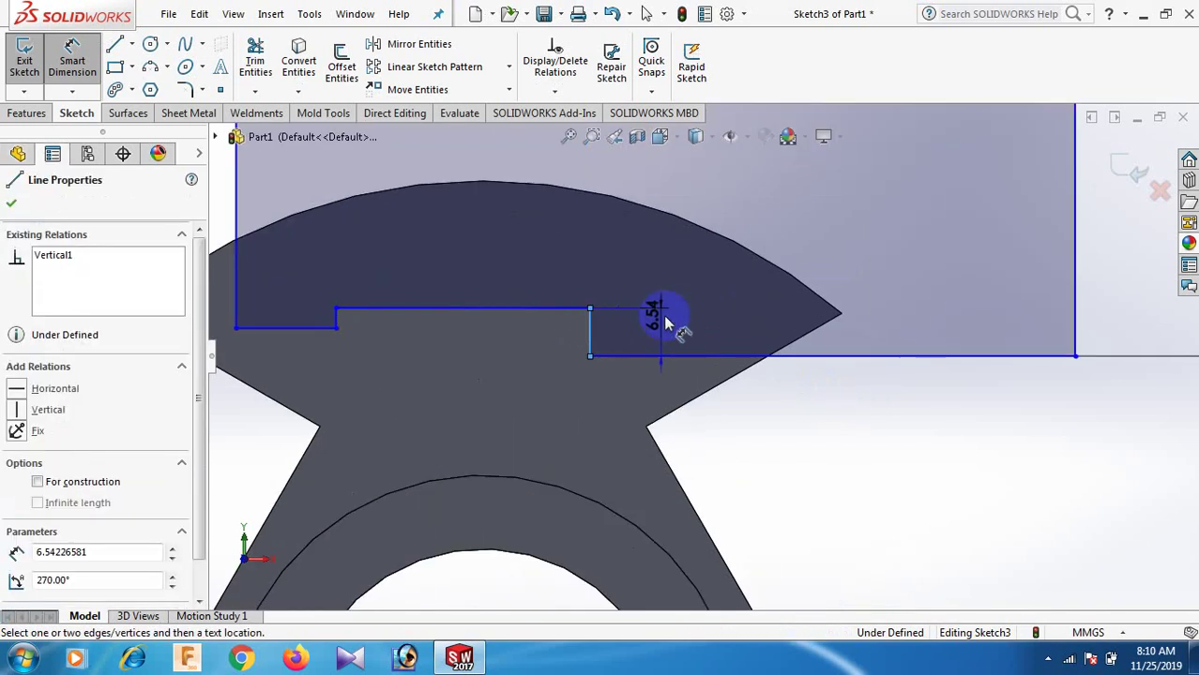
{"action": "left_click", "coordinate": [668, 324]}
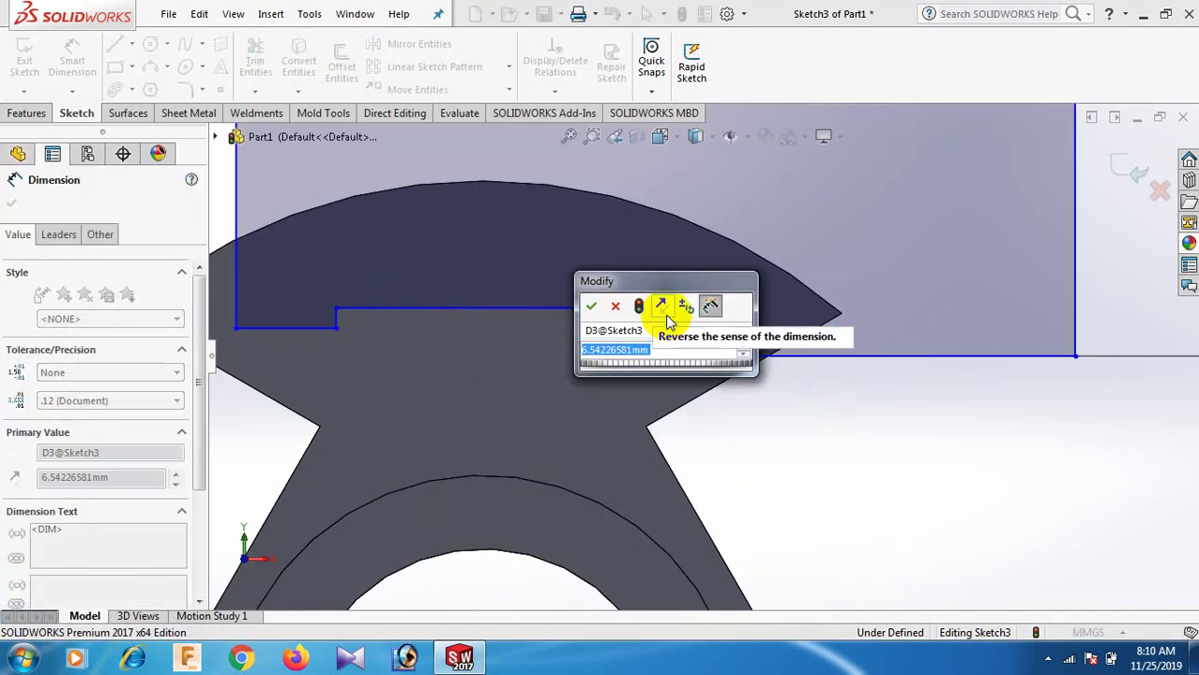
{"action": "type", "text": "5.5"}
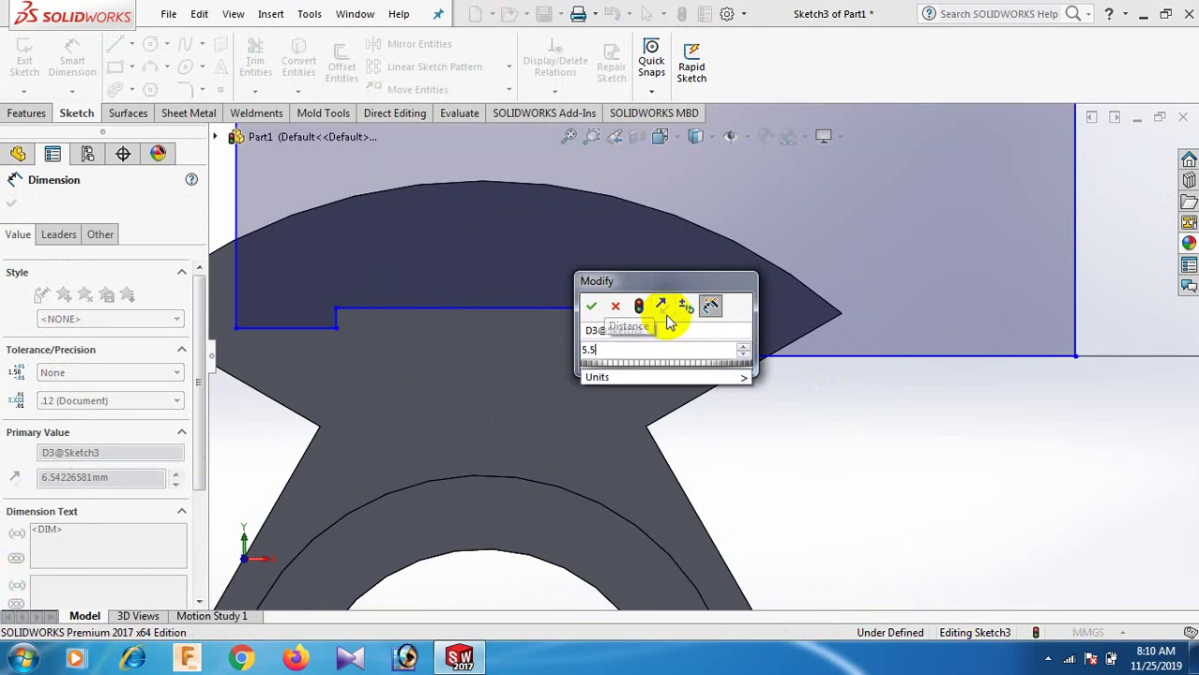
{"action": "key", "text": "Return"}
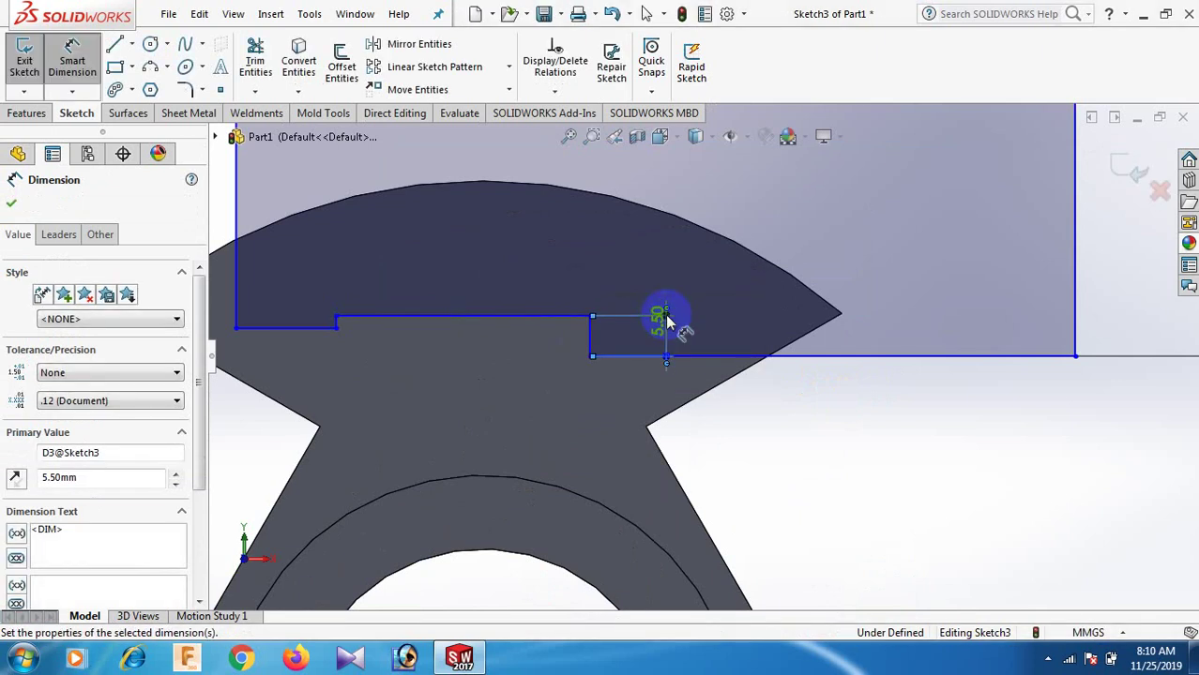
{"action": "scroll", "coordinate": [715, 383], "scroll_direction": "up", "scroll_amount": 3}
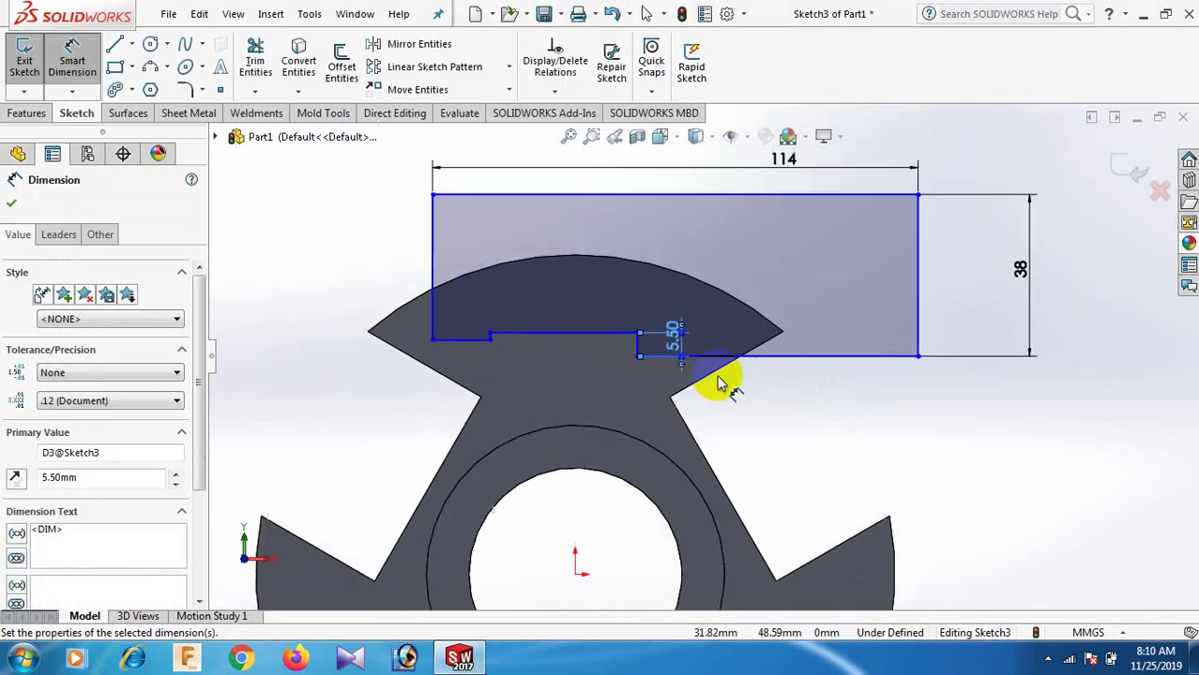
{"action": "left_click", "coordinate": [666, 390]}
{"action": "scroll", "coordinate": [579, 357], "scroll_direction": "down", "scroll_amount": 2}
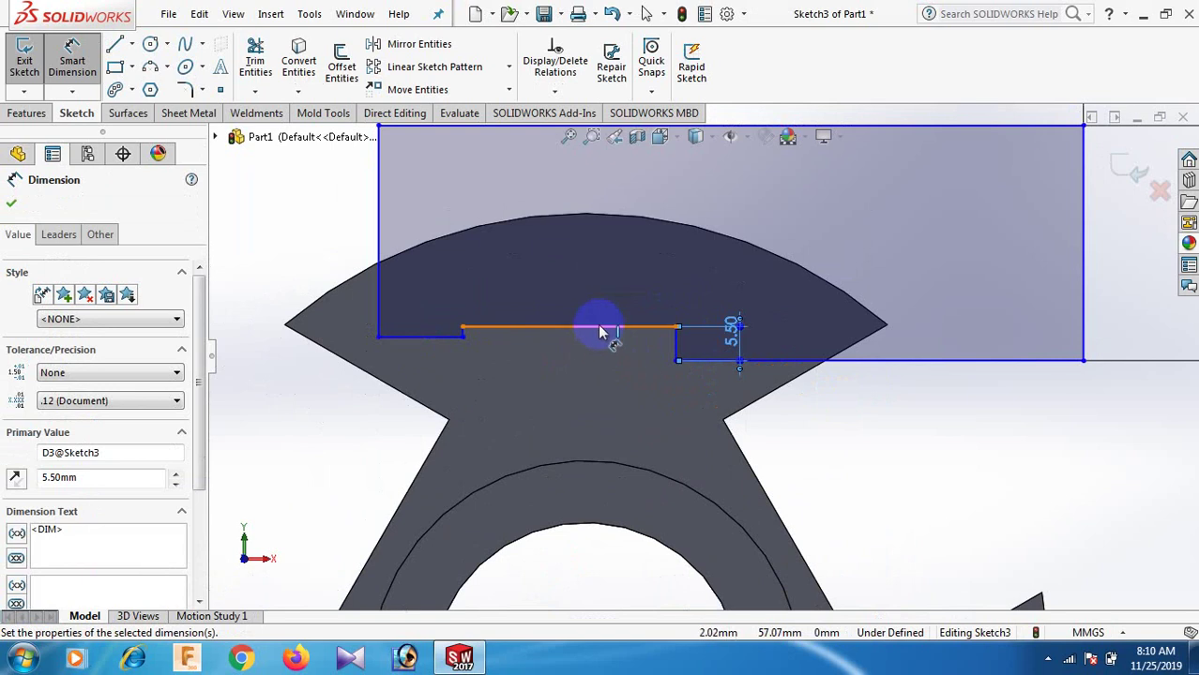
{"action": "left_click", "coordinate": [600, 331]}
{"action": "left_click", "coordinate": [589, 366]}
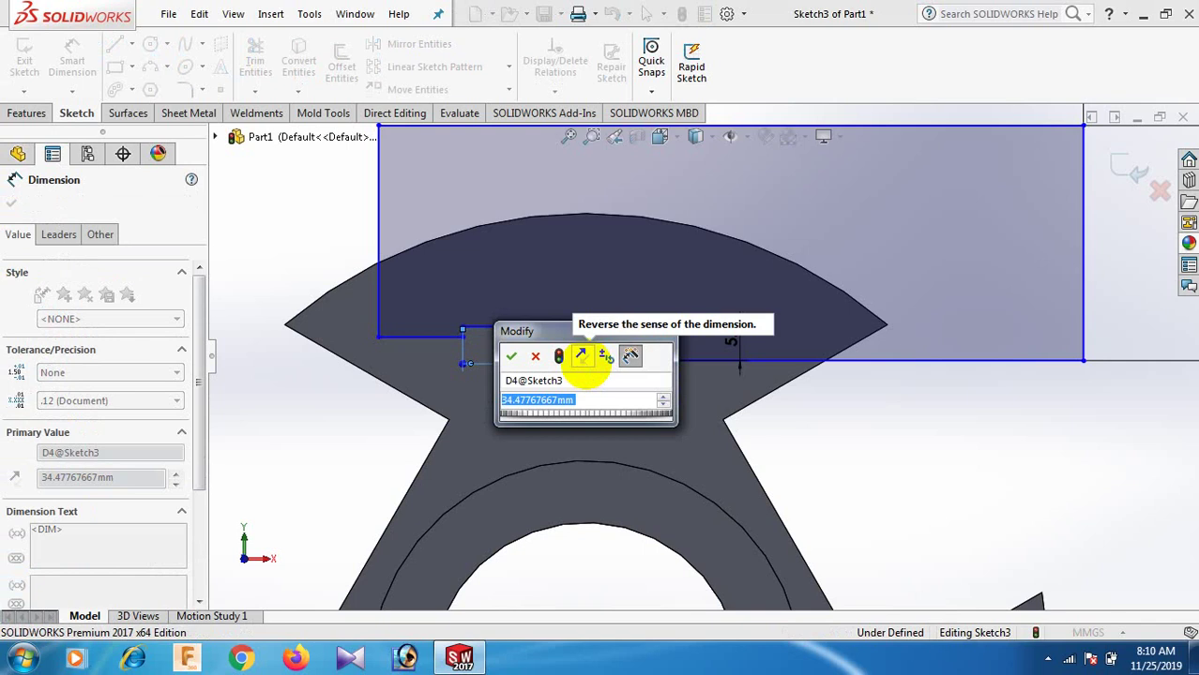
{"action": "type", "text": "53"}
{"action": "key", "text": "Return"}
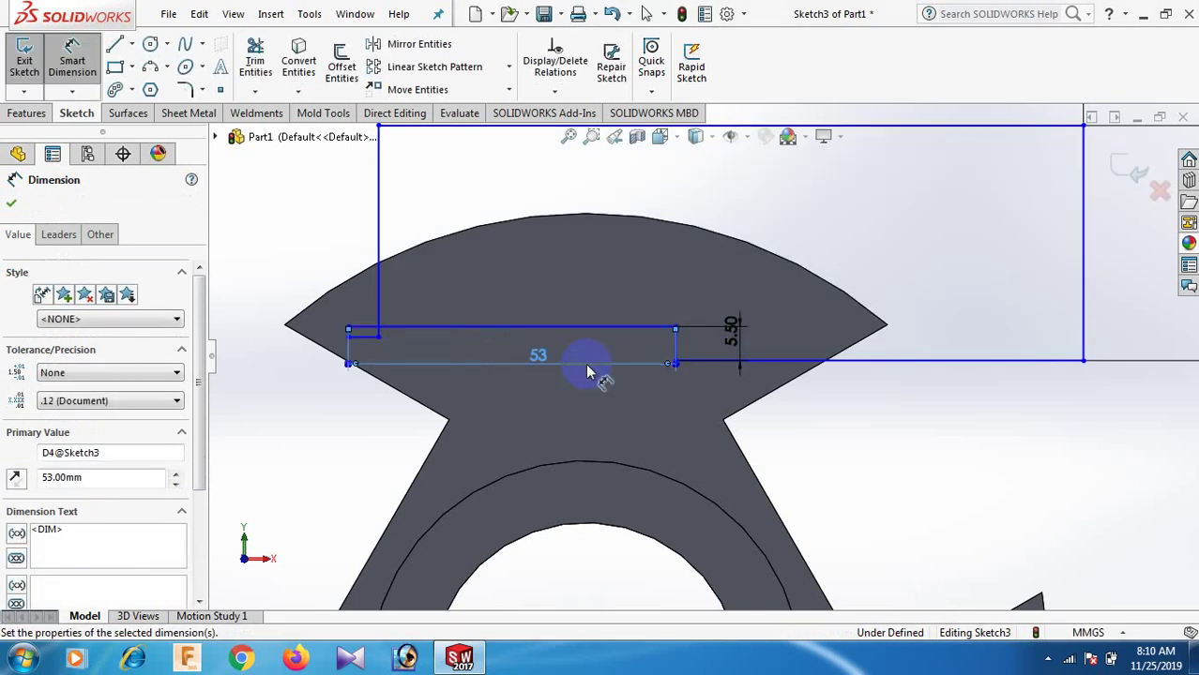
{"action": "left_click", "coordinate": [835, 436]}
- Drag the sketch endpoints to join the step to the rectangle, closing the profile
{"action": "right_click", "coordinate": [849, 436]}
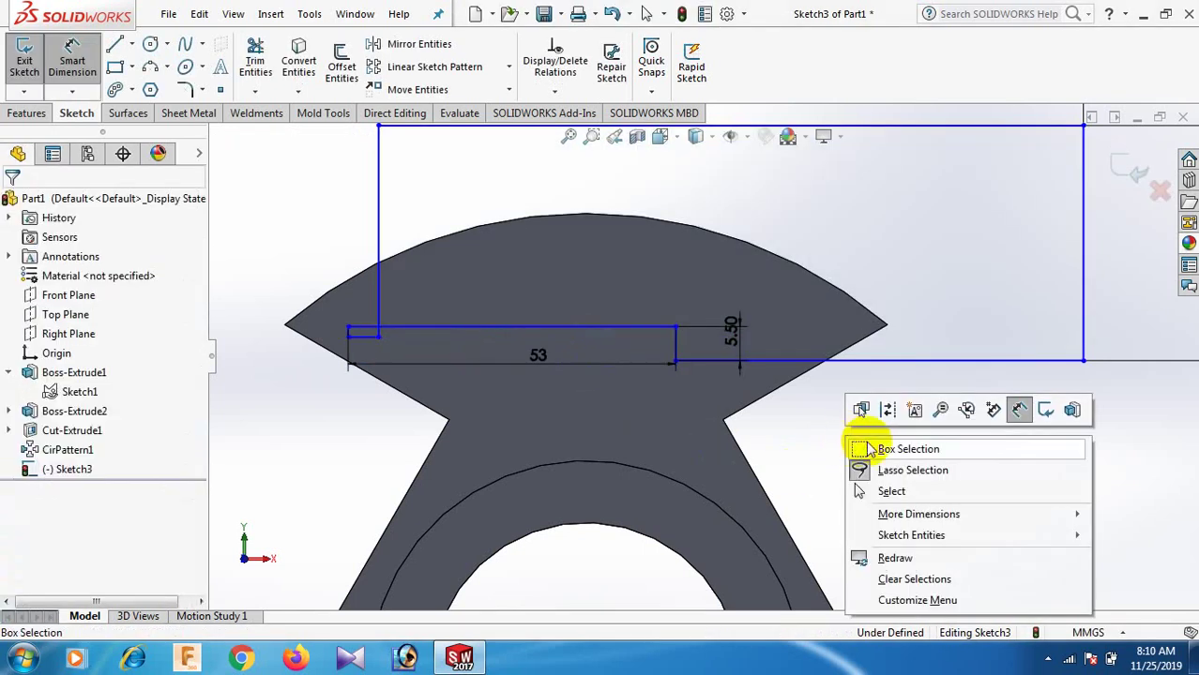
{"action": "left_click", "coordinate": [872, 471]}
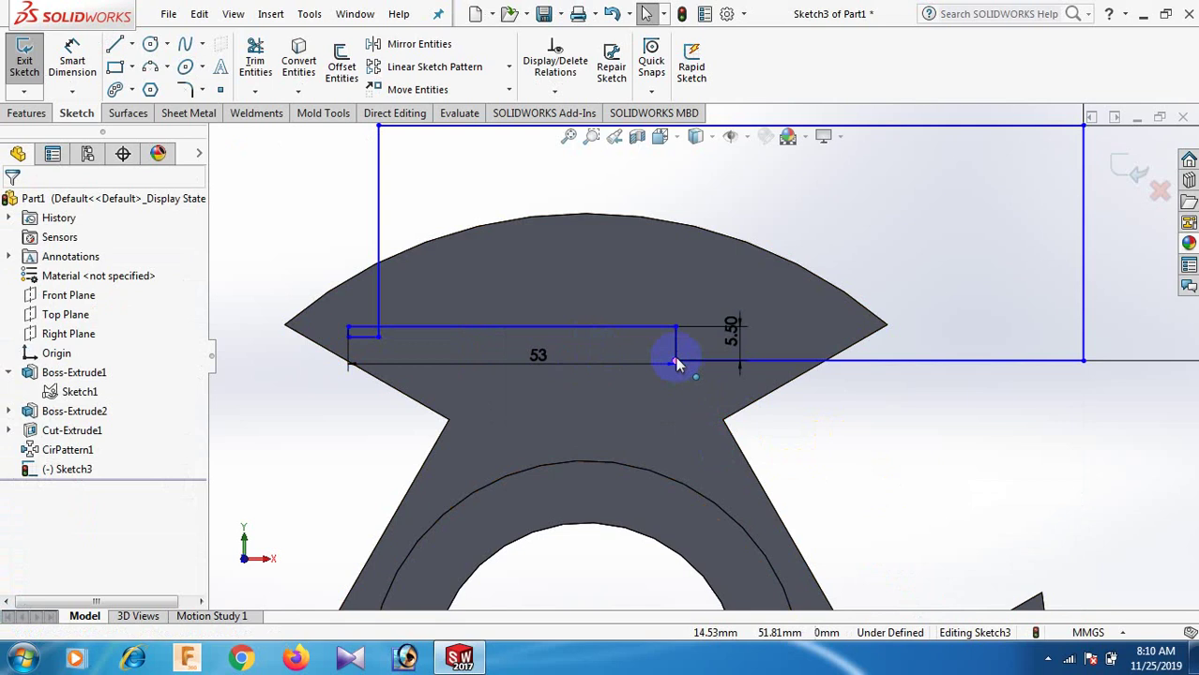
{"action": "left_click_drag", "start_coordinate": [677, 364], "coordinate": [675, 335]}
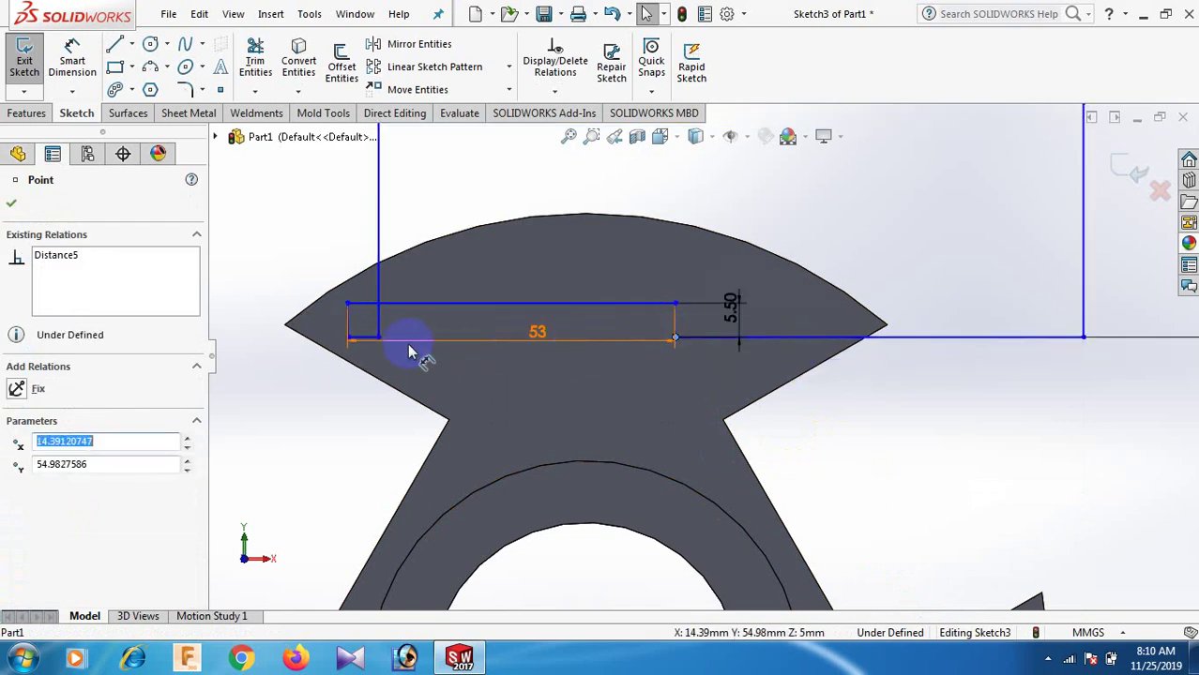
{"action": "left_click", "coordinate": [351, 325]}
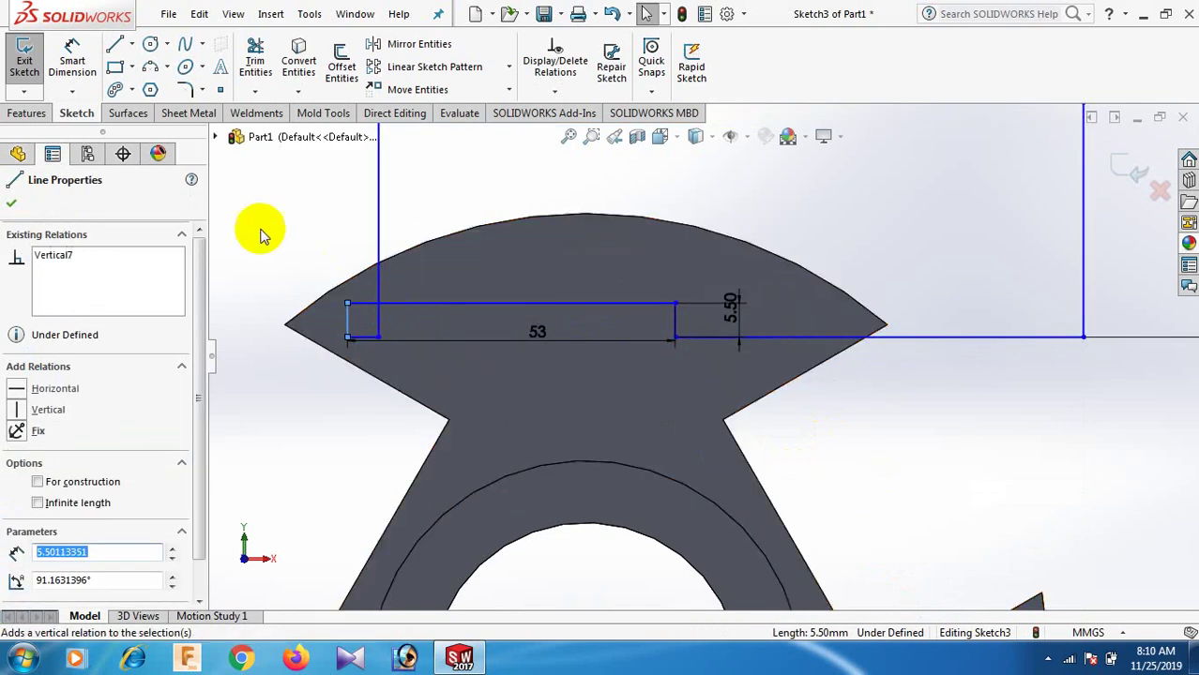
{"action": "key", "text": "Escape"}
{"action": "left_click_drag", "start_coordinate": [347, 340], "coordinate": [558, 340]}
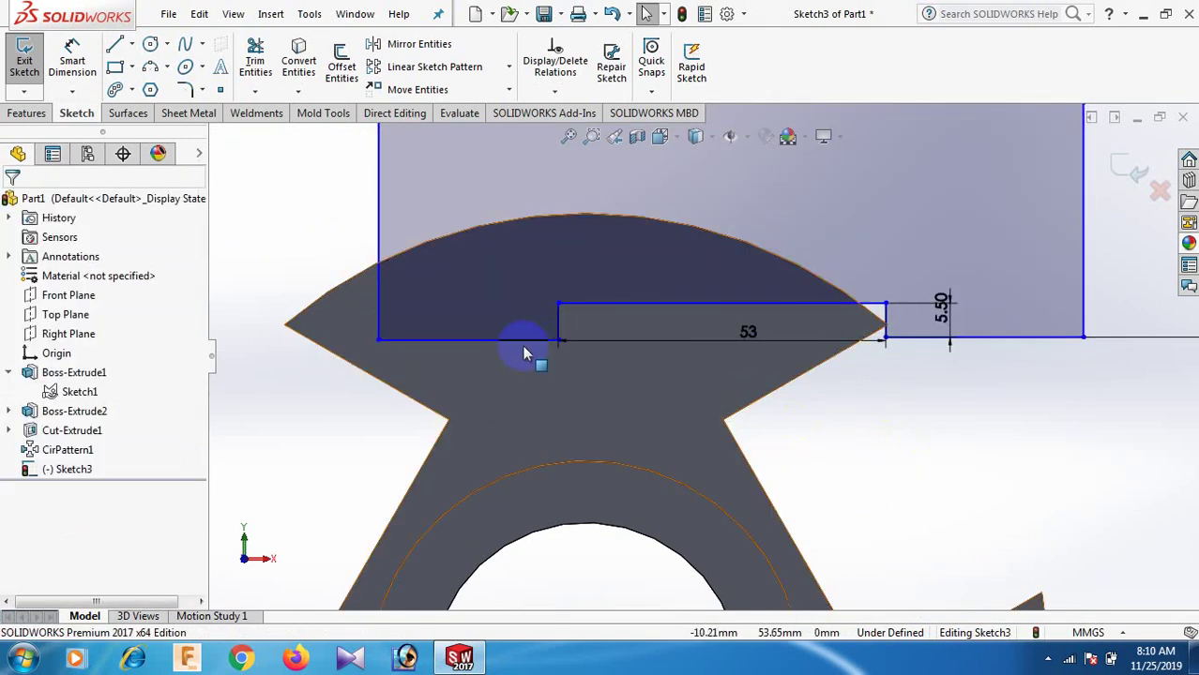
- Make the two lower horizontal lines equal in length
{"action": "left_click", "coordinate": [523, 341]}
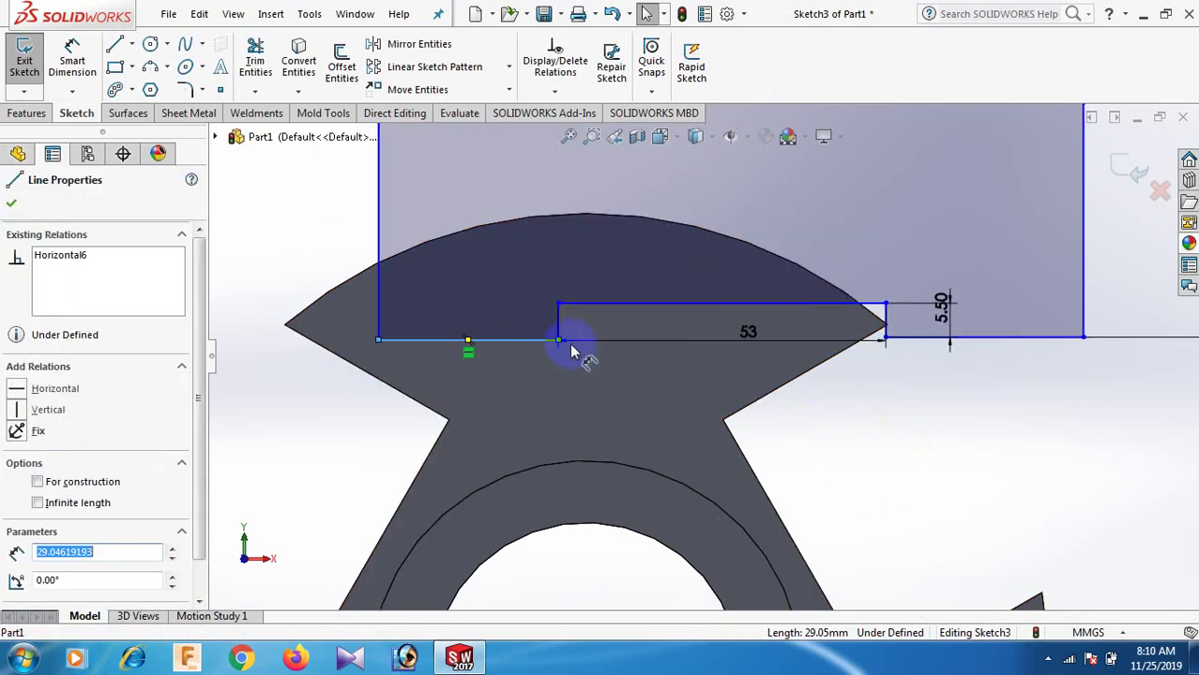
{"action": "left_click", "coordinate": [985, 338], "text": "ctrl"}
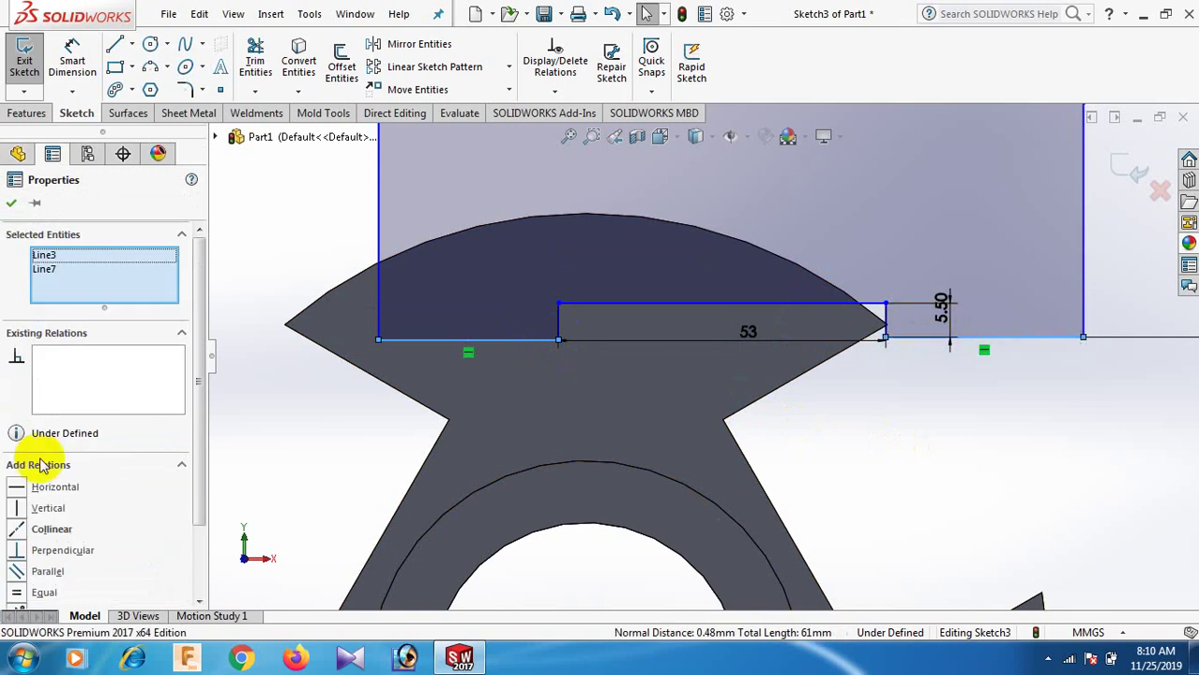
{"action": "left_click", "coordinate": [16, 593]}
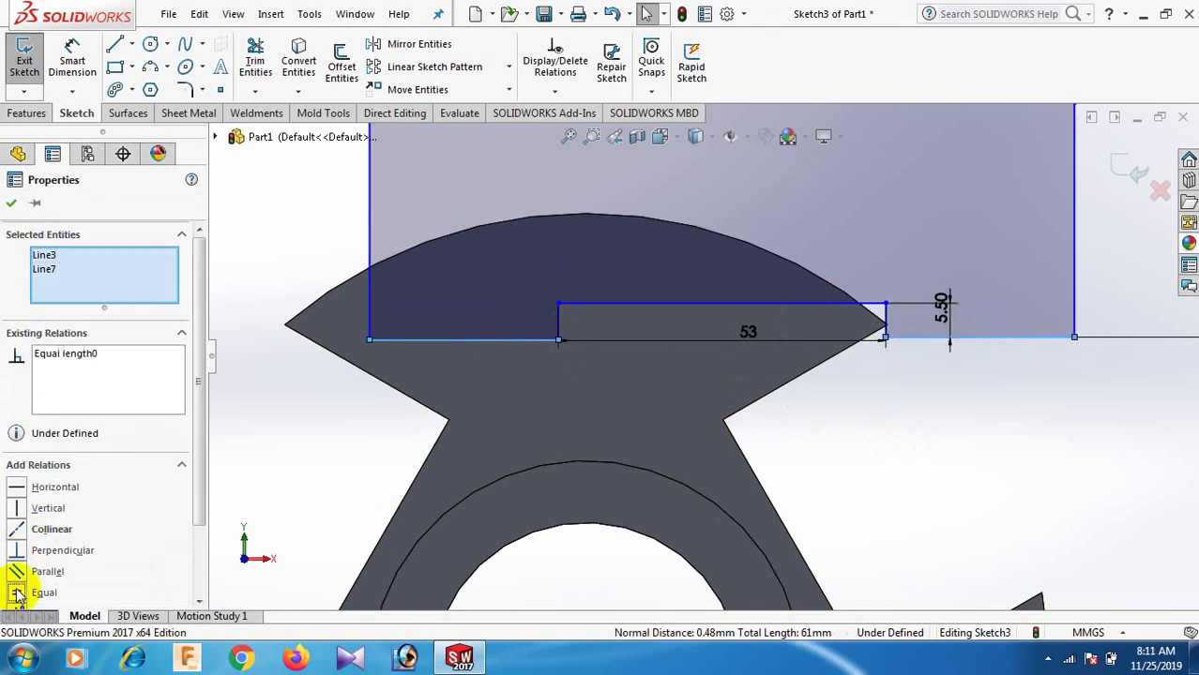
{"action": "left_click", "coordinate": [923, 471]}
{"action": "key", "text": "z"}
- Align the 53 mm line's midpoint vertically with the origin
{"action": "left_click", "coordinate": [725, 344]}
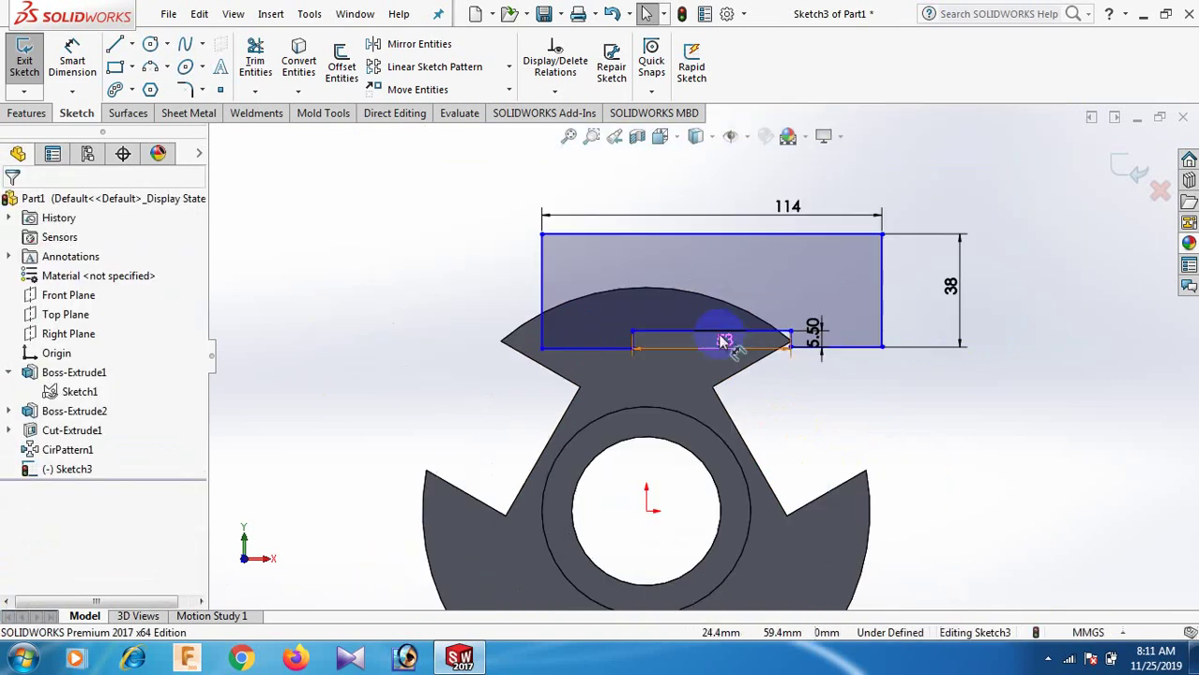
{"action": "right_click", "coordinate": [703, 334]}
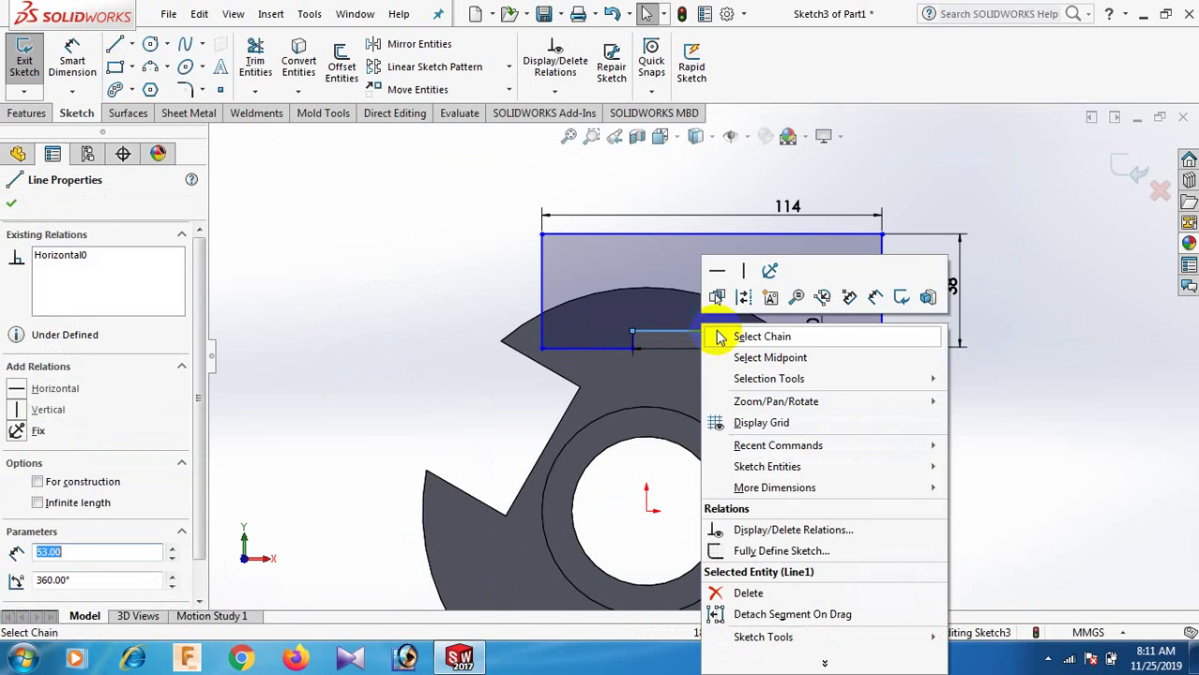
{"action": "left_click", "coordinate": [793, 359]}
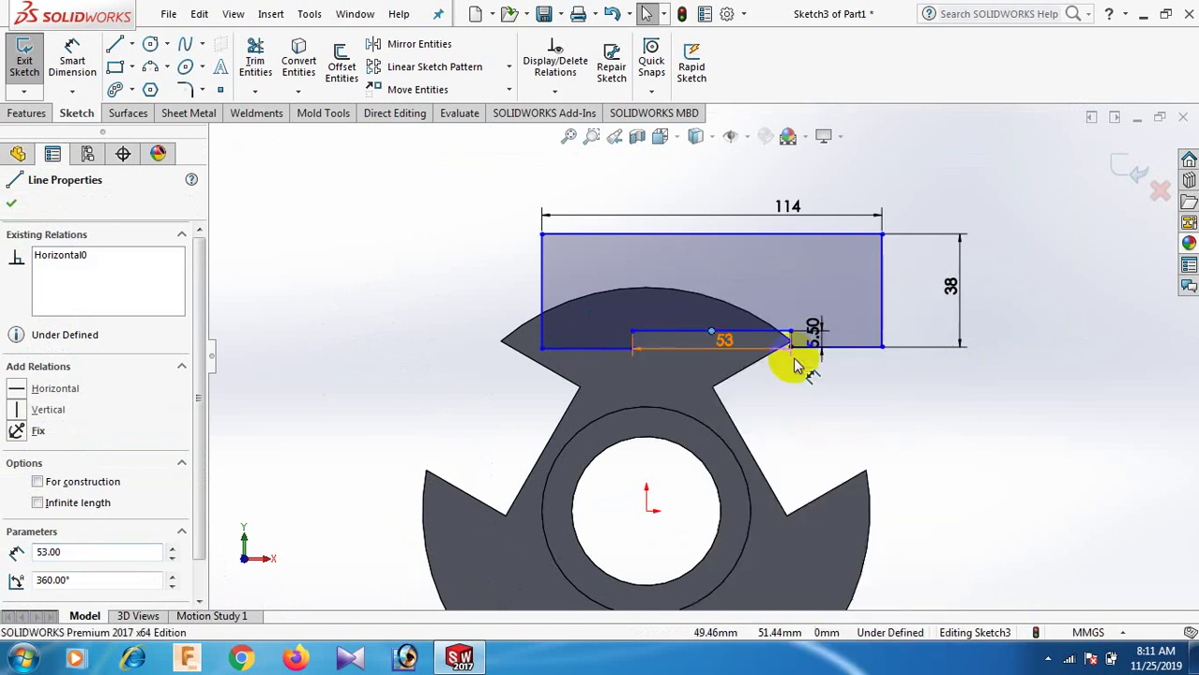
{"action": "left_click", "coordinate": [647, 512], "text": "ctrl"}
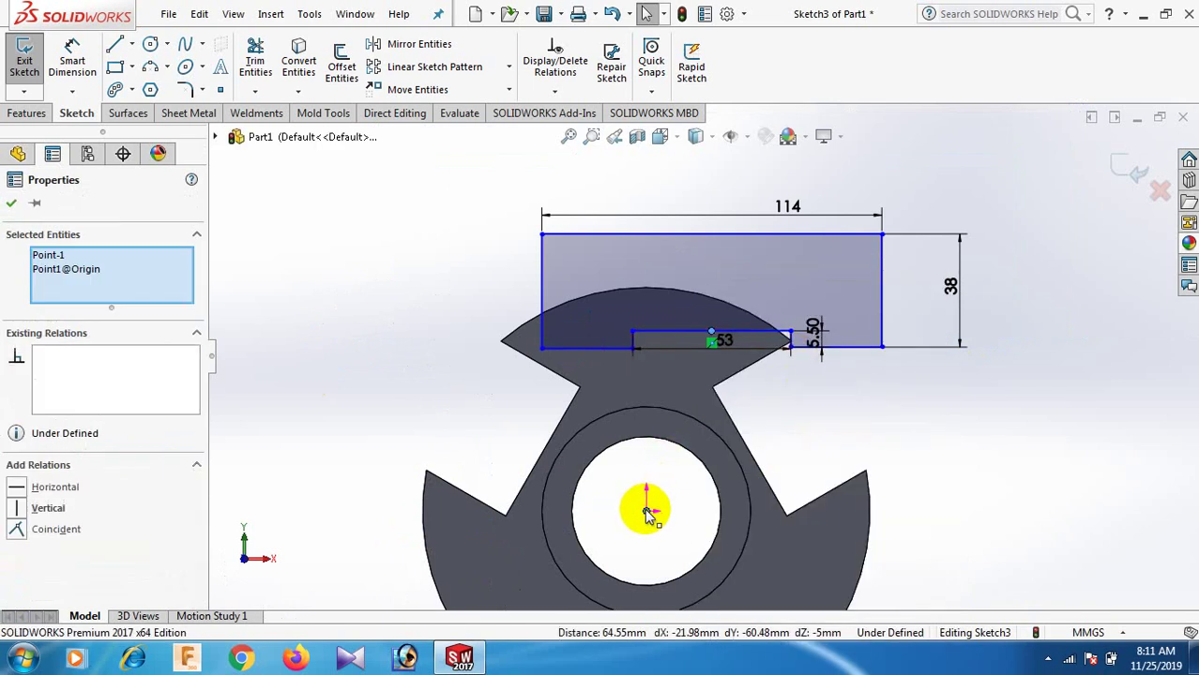
{"action": "left_click", "coordinate": [13, 512]}
{"action": "left_click", "coordinate": [938, 439]}
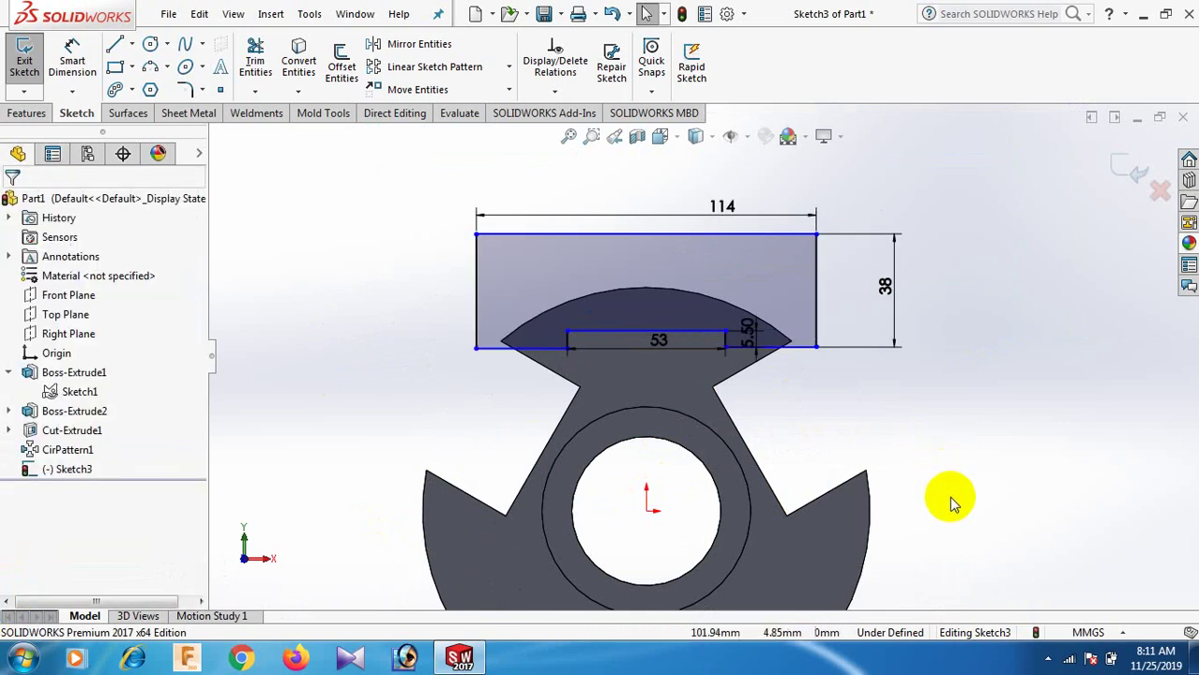
{"action": "right_click_drag", "start_coordinate": [950, 497], "coordinate": [976, 291]}
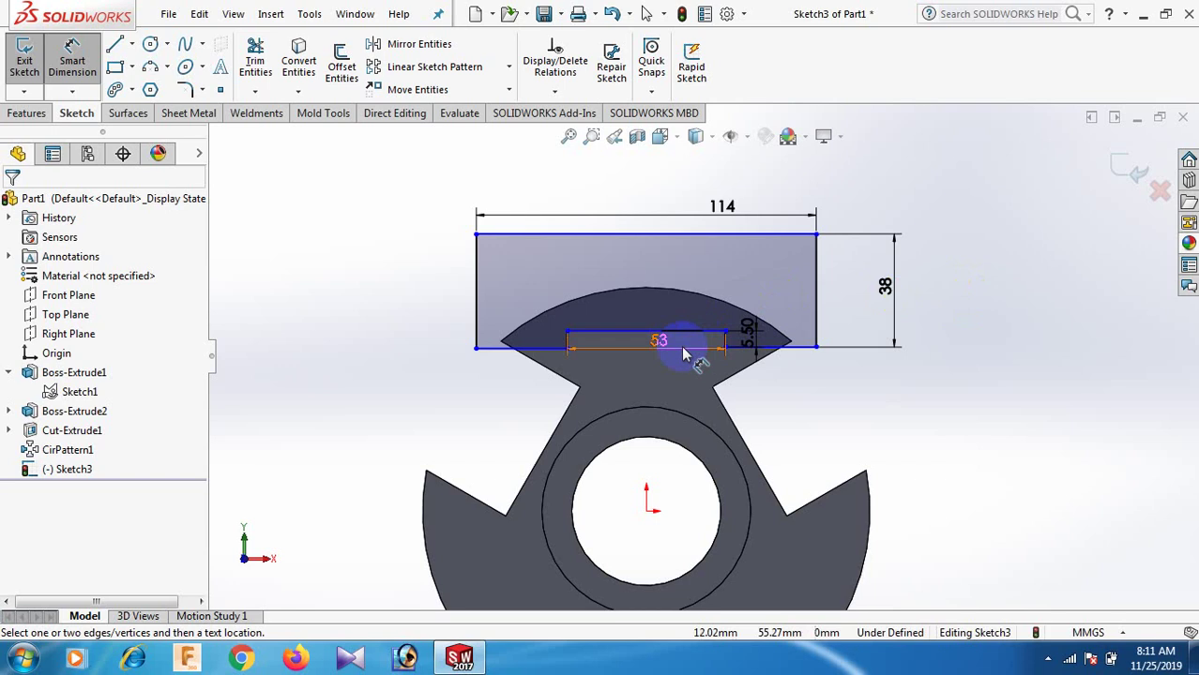
- Dimension the 53 mm line 46 mm above the hub centre
{"action": "left_click", "coordinate": [680, 334]}
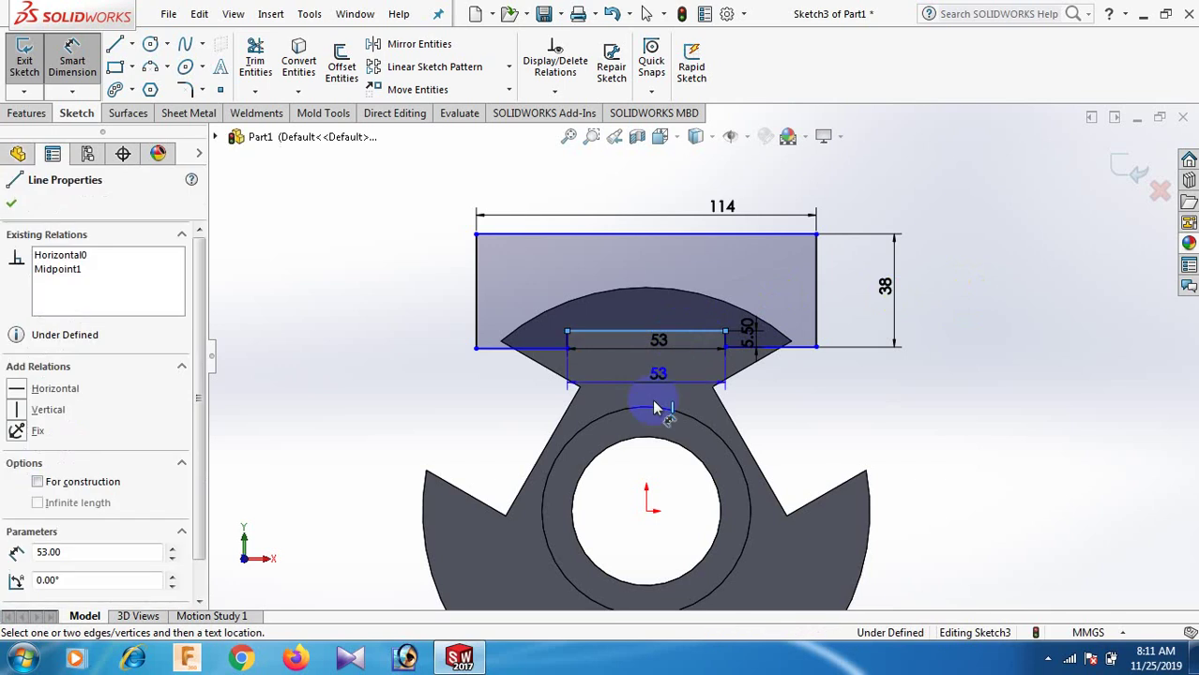
{"action": "left_click", "coordinate": [646, 512]}
{"action": "left_click", "coordinate": [921, 460]}
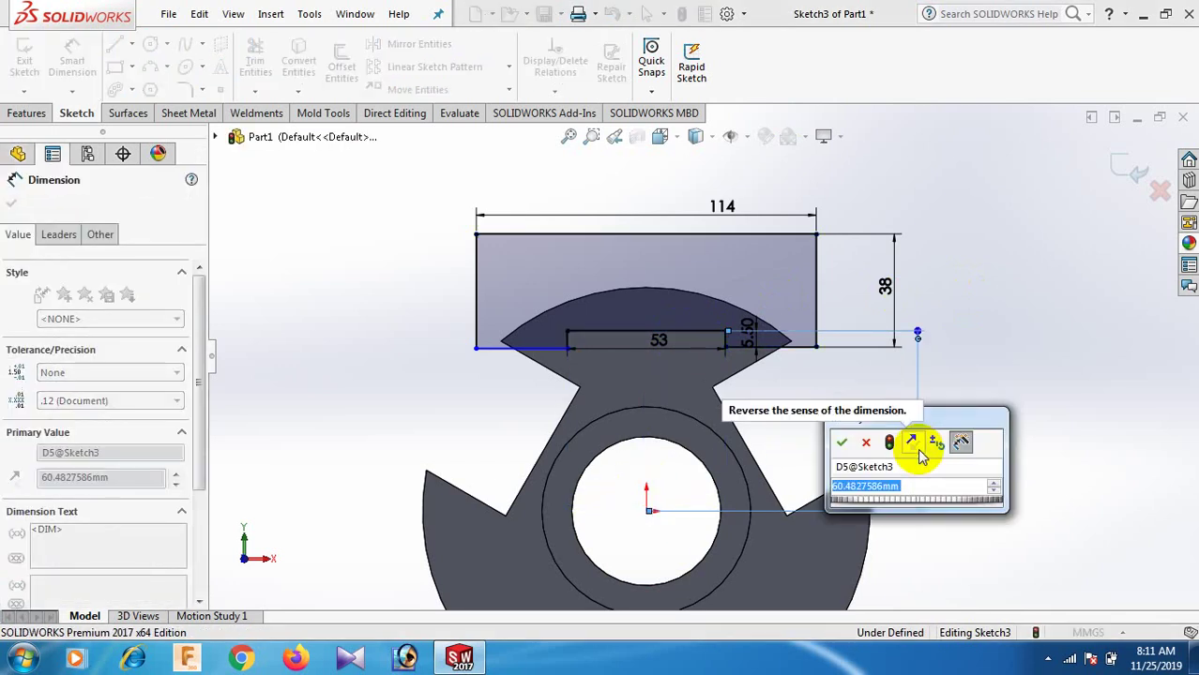
{"action": "type", "text": "46"}
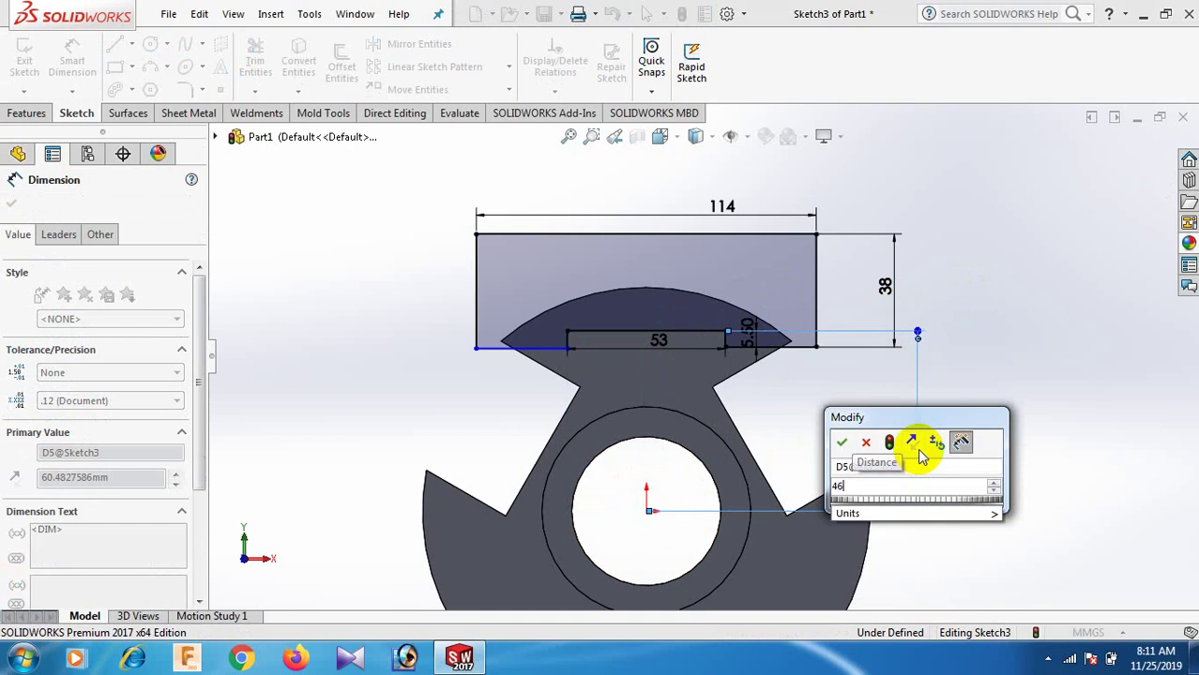
{"action": "key", "text": "Return"}
- Make the left and right vertical side lines equal, fully defining Sketch3
{"action": "right_click", "coordinate": [1039, 273]}
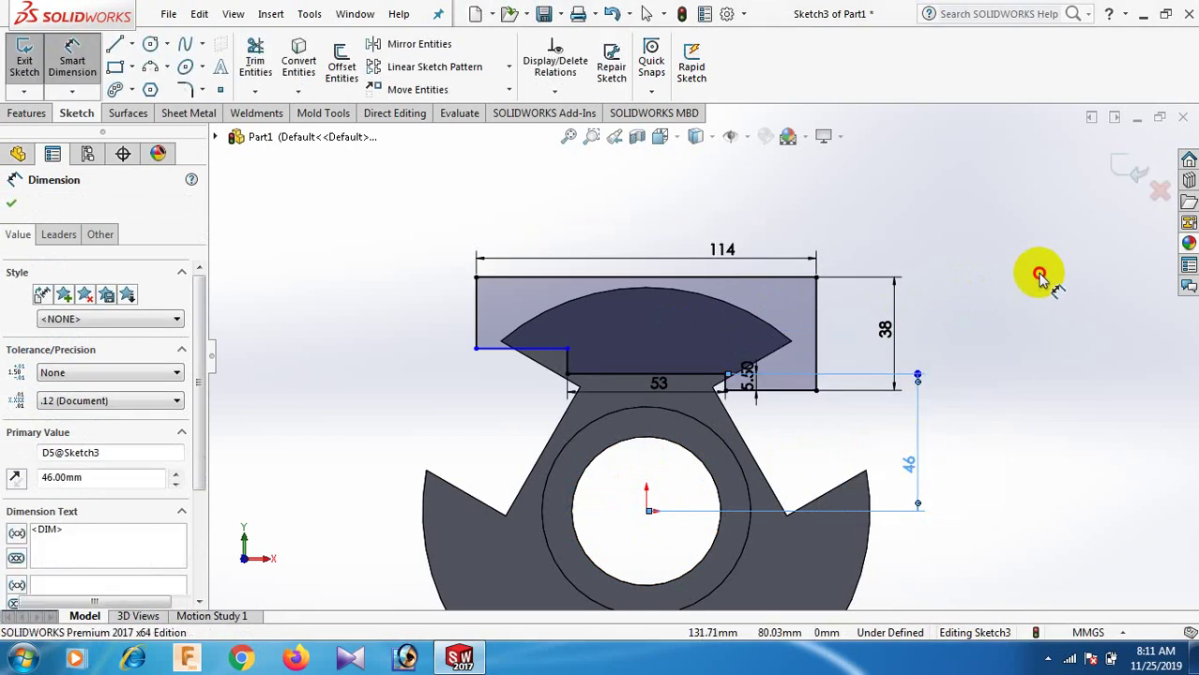
{"action": "left_click", "coordinate": [1001, 327]}
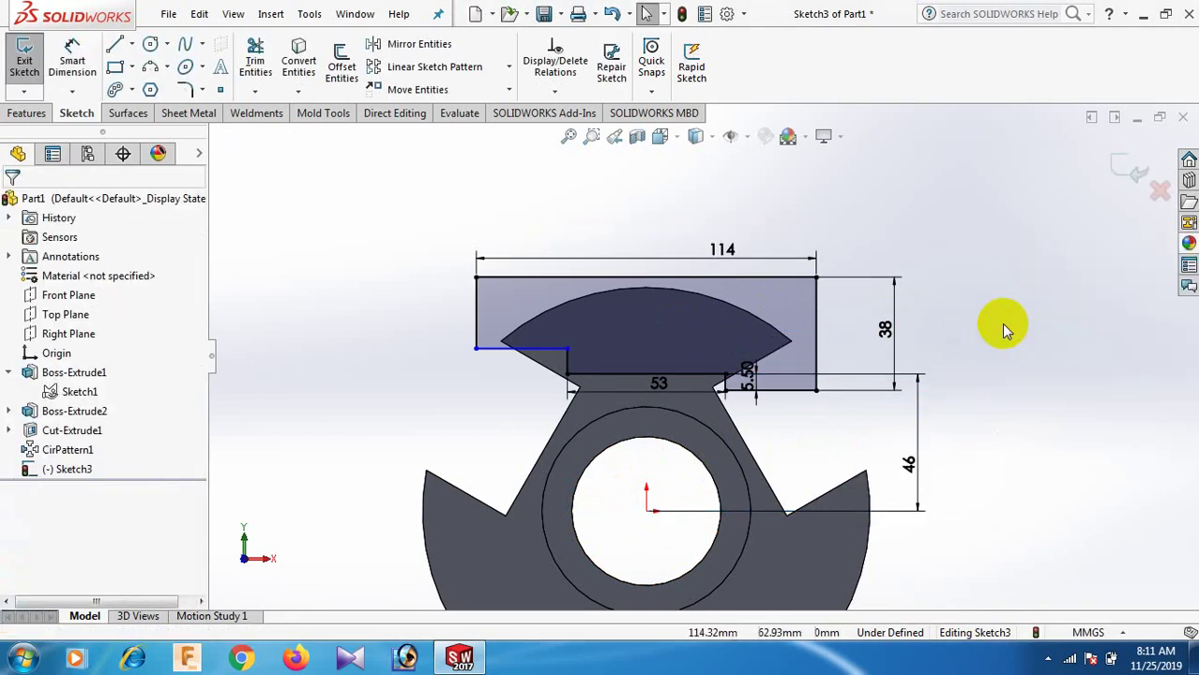
{"action": "left_click", "coordinate": [817, 333]}
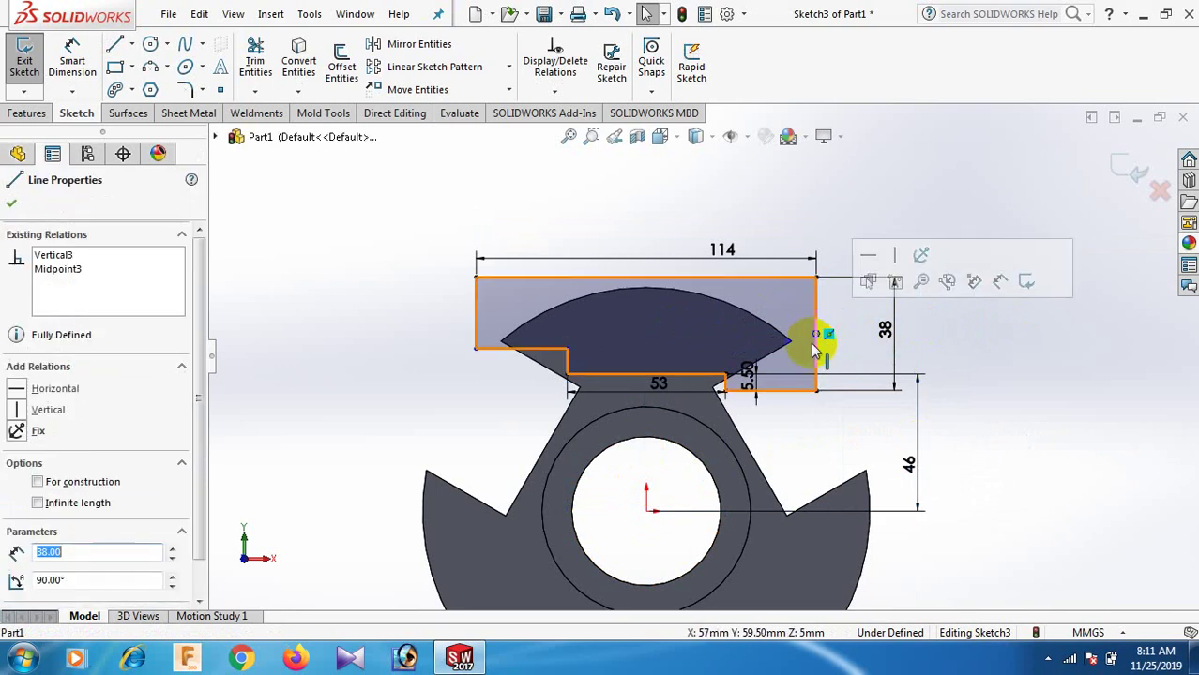
{"action": "left_click", "coordinate": [932, 360]}
{"action": "left_click", "coordinate": [815, 354]}
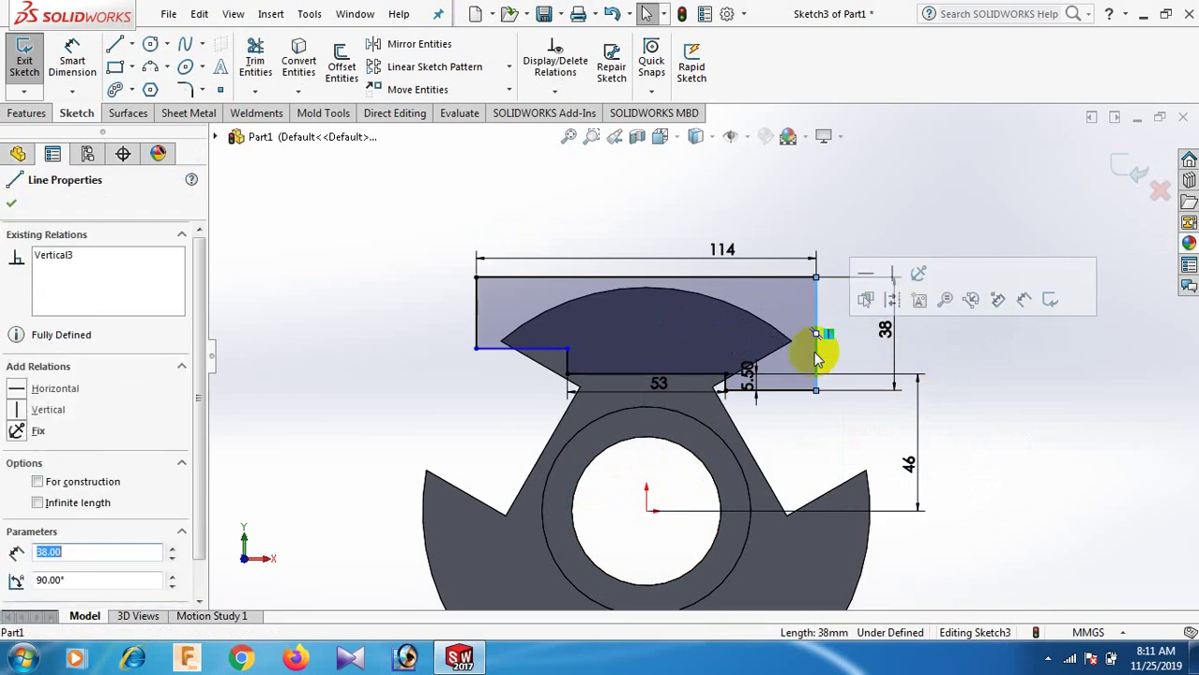
{"action": "left_click", "coordinate": [474, 317], "text": "ctrl"}
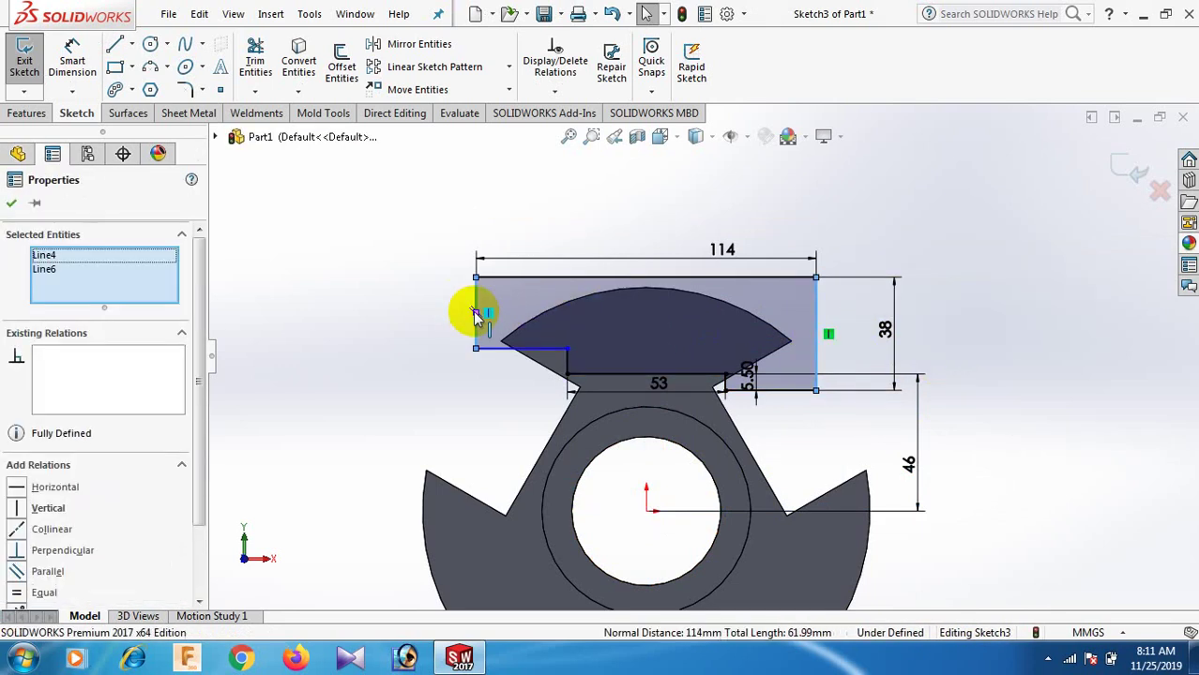
{"action": "left_click", "coordinate": [14, 593]}
{"action": "left_click", "coordinate": [1047, 328]}
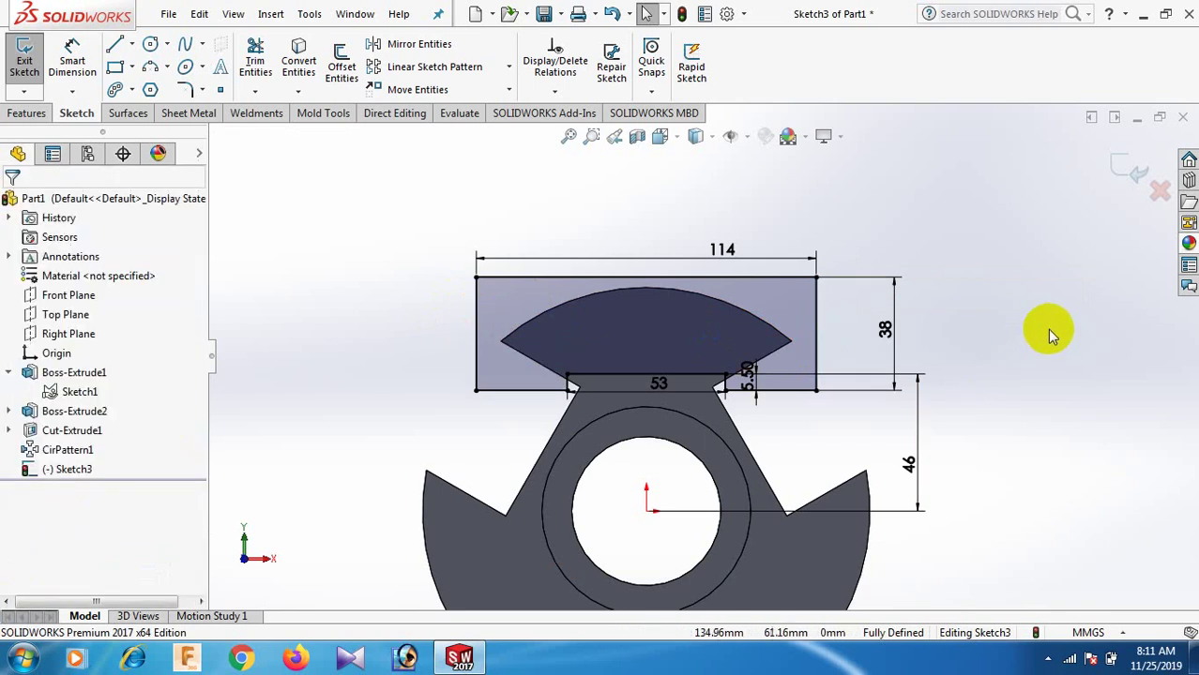
{"action": "scroll", "coordinate": [1047, 328], "scroll_direction": "up", "scroll_amount": 3}
{"action": "scroll", "coordinate": [704, 343], "scroll_direction": "down", "scroll_amount": 3}
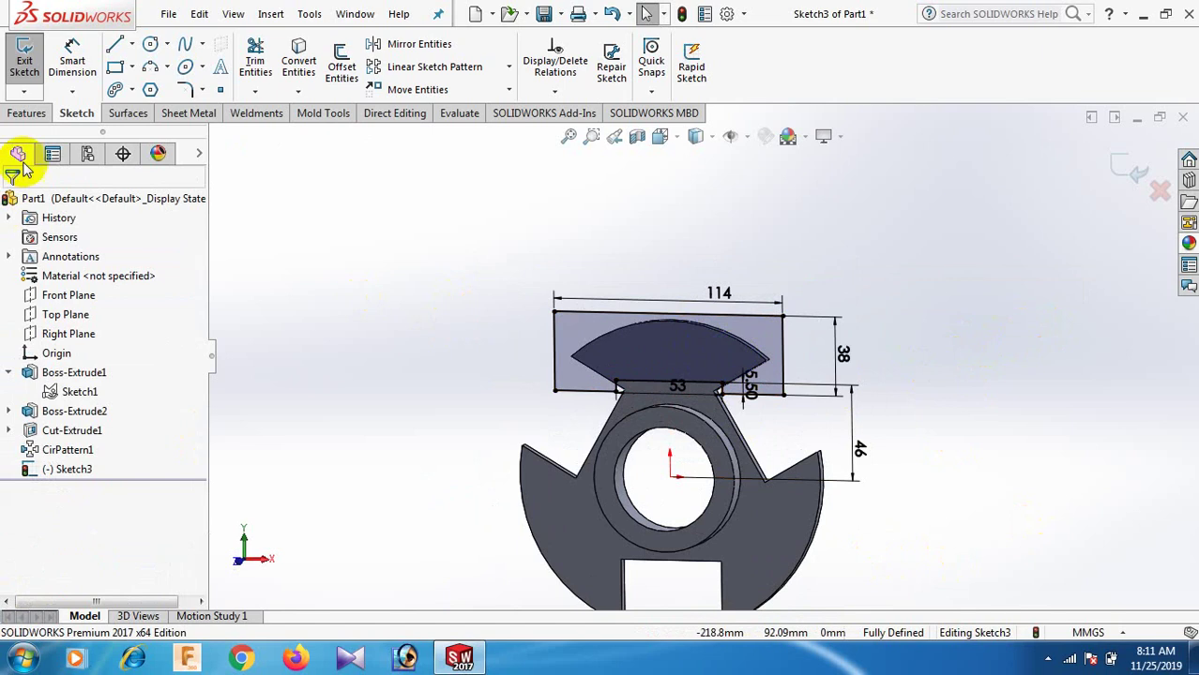
- Extrude-cut Sketch3 as Cut-Extrude2, removing the top lobe and leaving a dovetail tab
{"action": "left_click", "coordinate": [11, 114]}
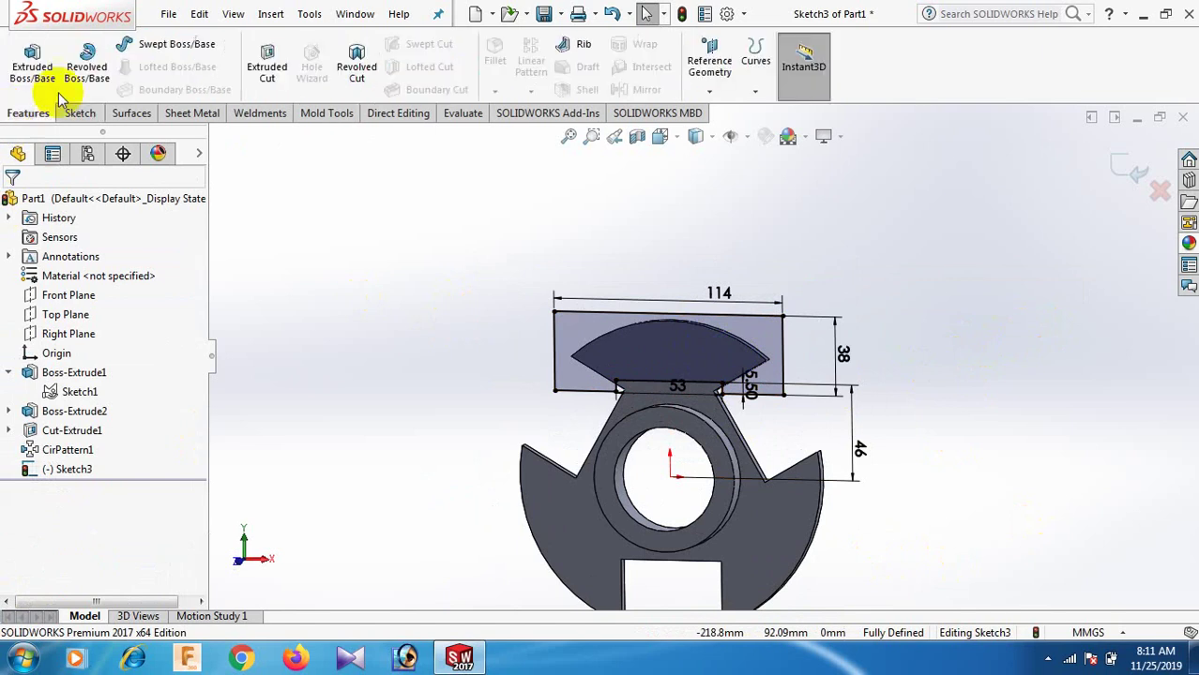
{"action": "left_click", "coordinate": [268, 65]}
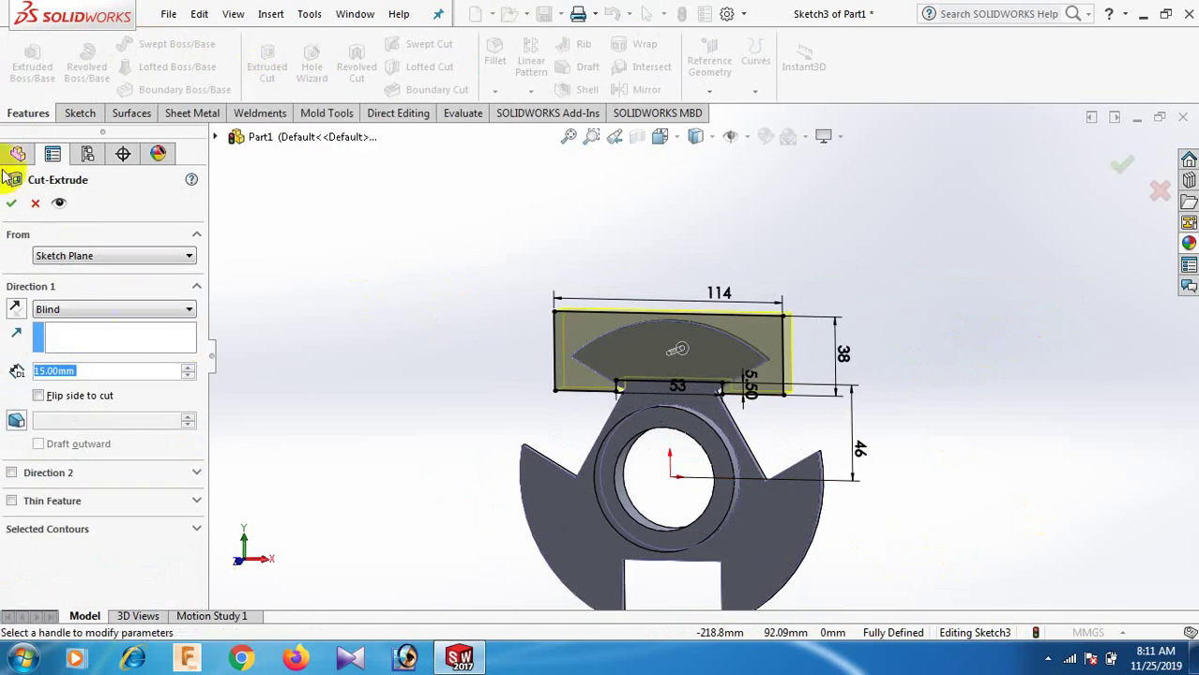
{"action": "left_click", "coordinate": [12, 204]}
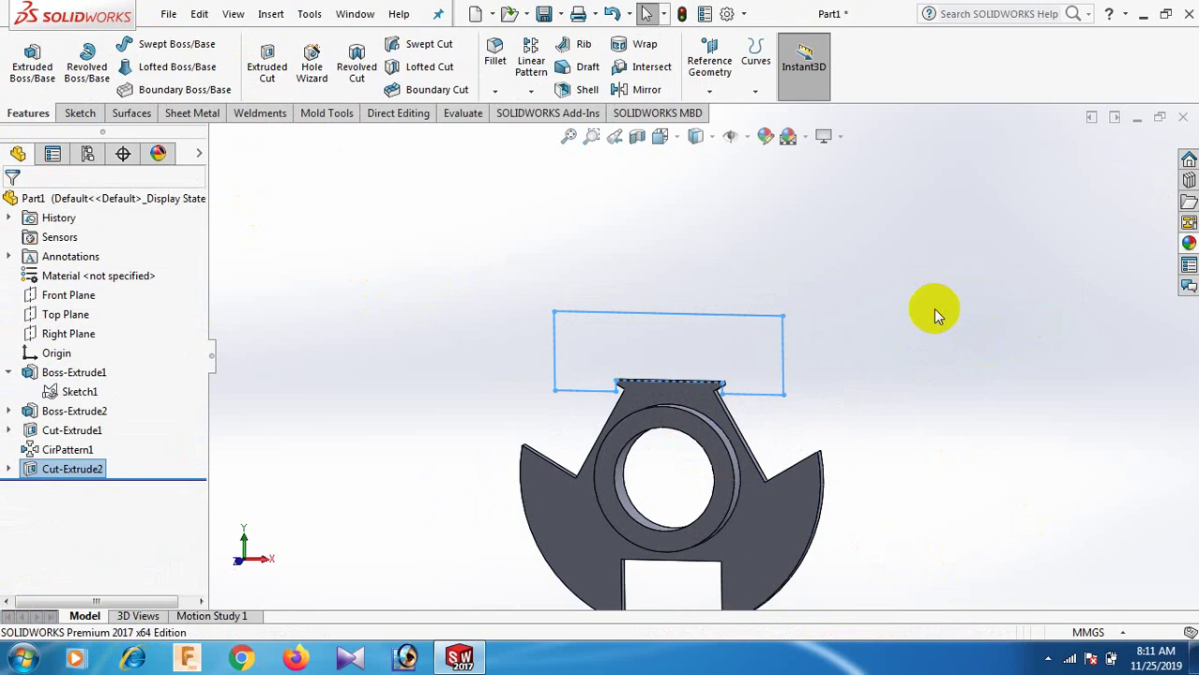
- Zoom into the top notch and select the short edge beneath the lip
{"action": "middle_click_drag", "start_coordinate": [900, 359], "coordinate": [891, 235]}
{"action": "scroll", "coordinate": [731, 401], "scroll_direction": "down", "scroll_amount": 5}
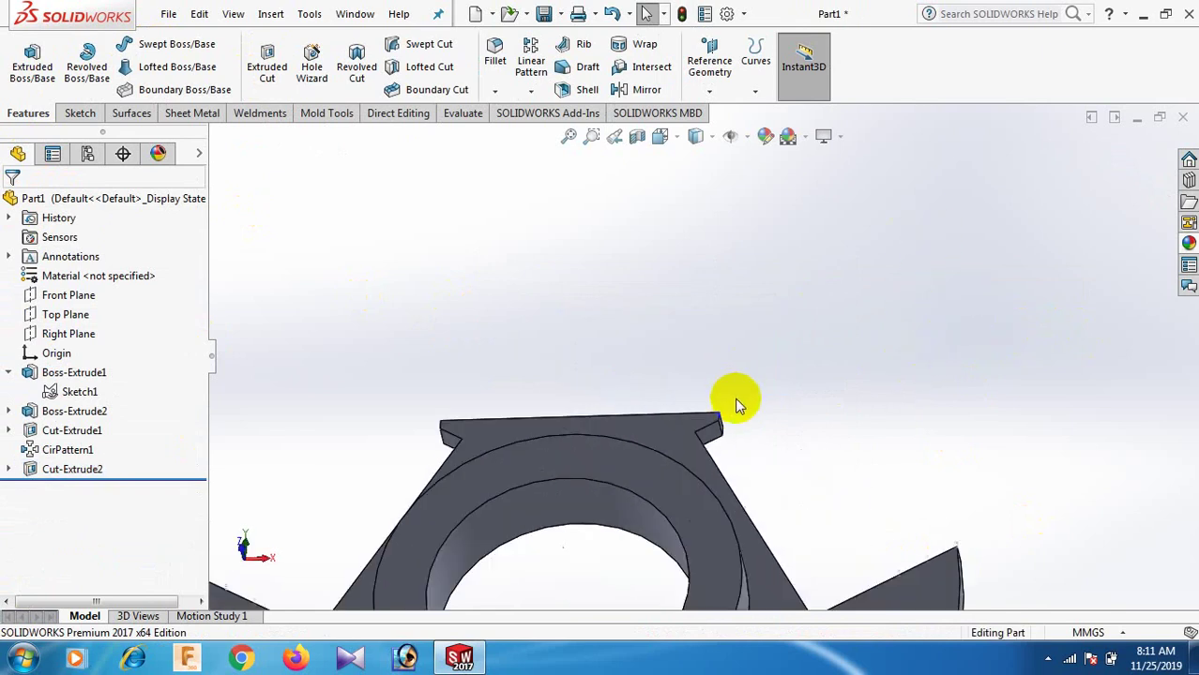
{"action": "middle_click_drag", "start_coordinate": [709, 407], "coordinate": [691, 450]}
{"action": "scroll", "coordinate": [692, 450], "scroll_direction": "down", "scroll_amount": 3}
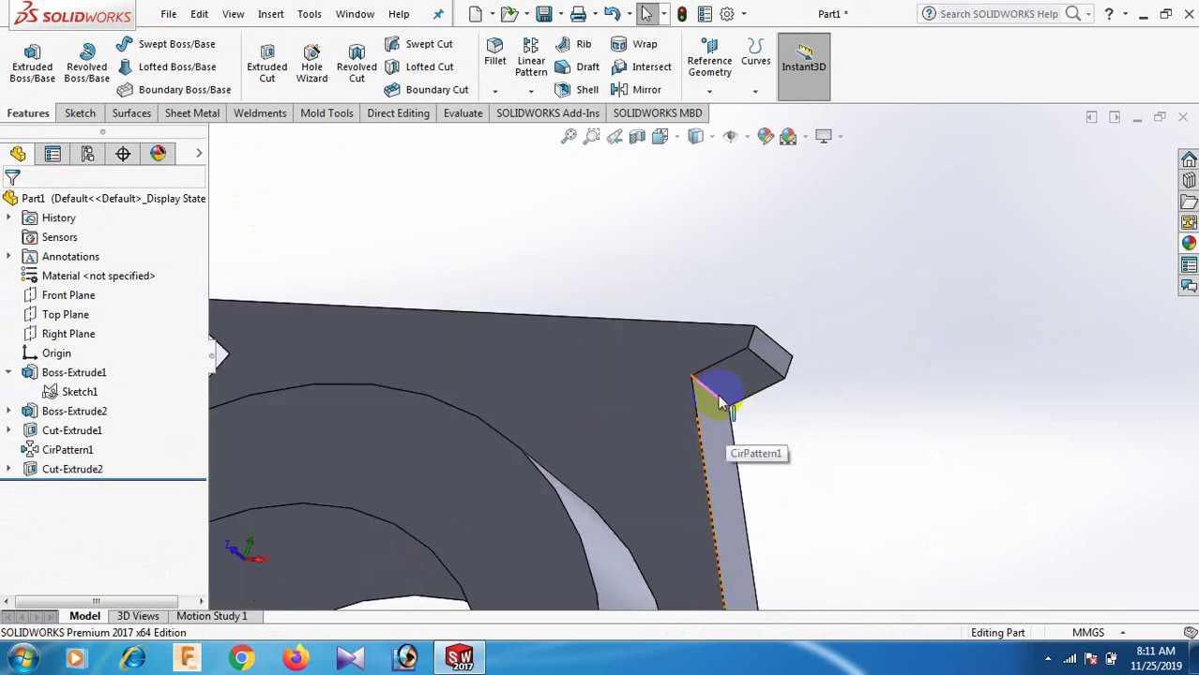
{"action": "left_click", "coordinate": [718, 403]}
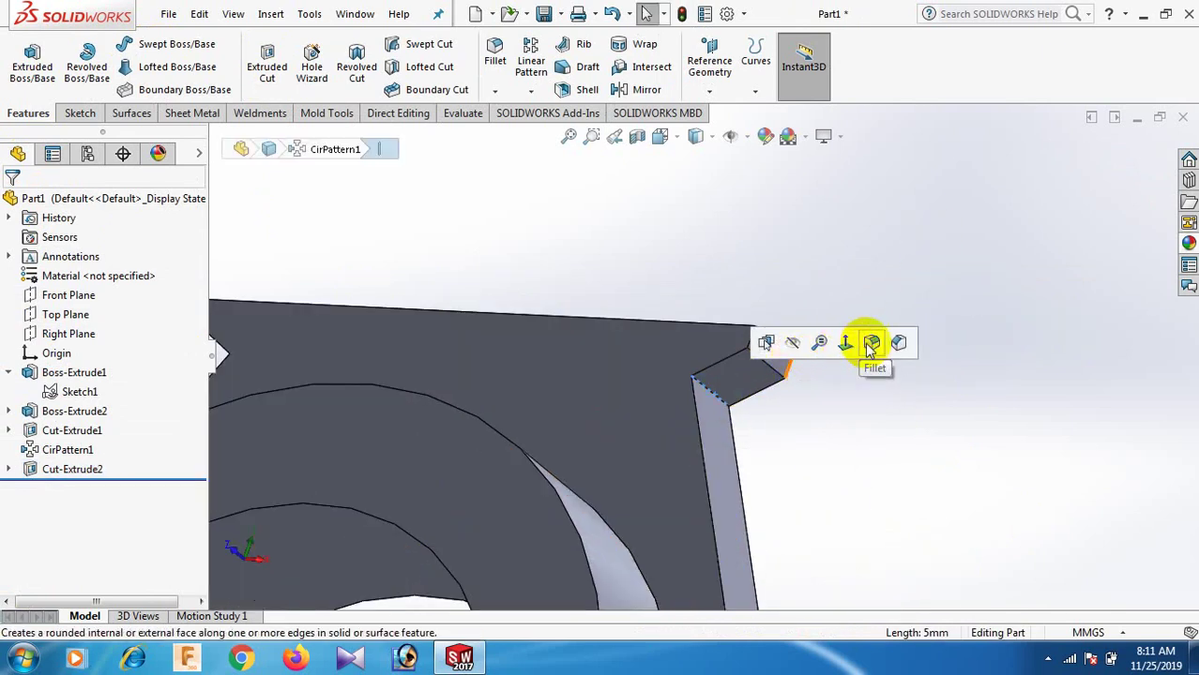
- Round both inner corner edges under the dovetail tab with a 5 mm fillet
{"action": "key", "text": "f"}
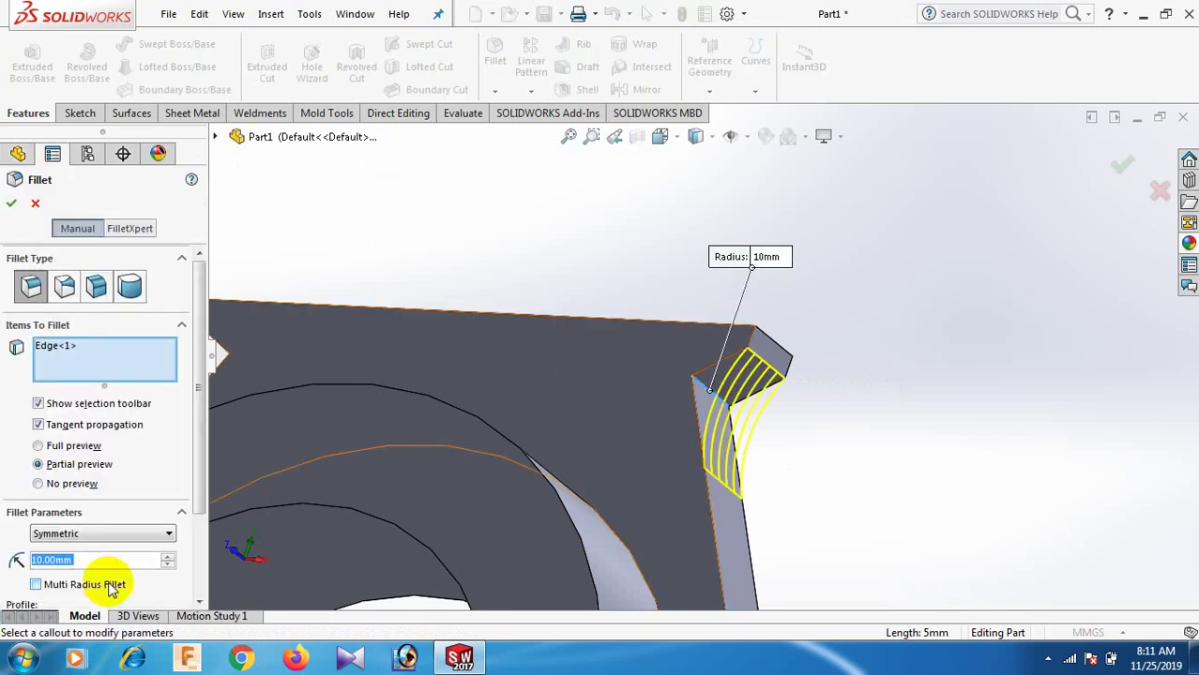
{"action": "type", "text": "5"}
{"action": "key", "text": "Return"}
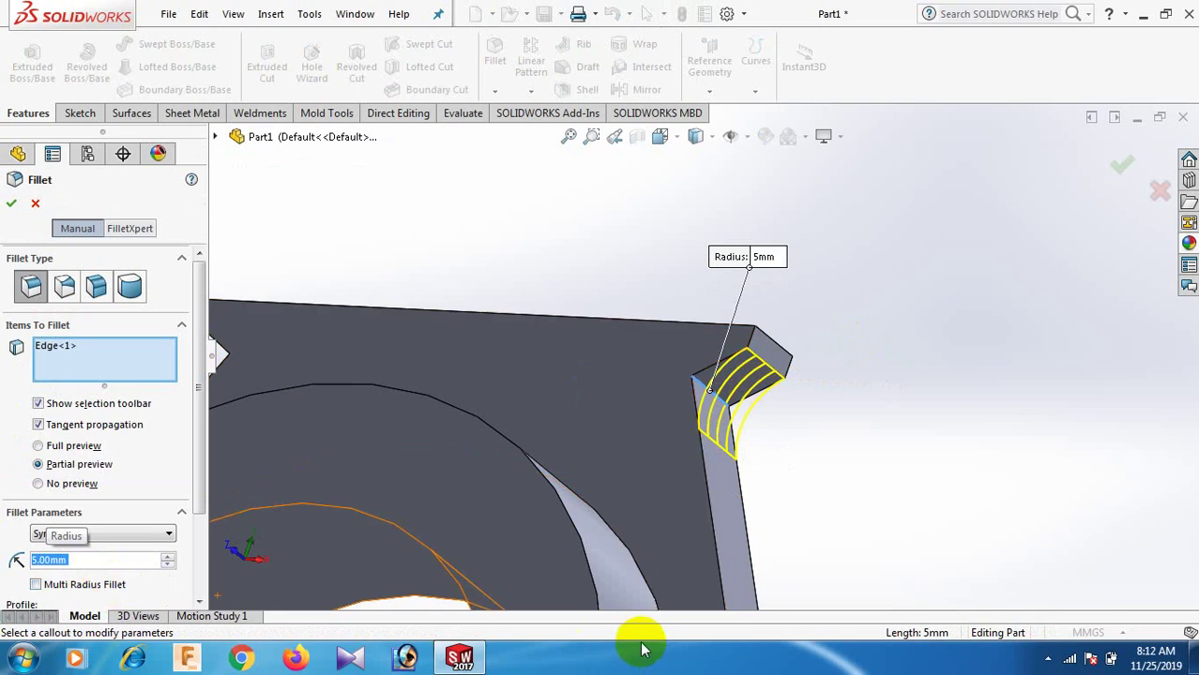
{"action": "type", "text": "85"}
{"action": "key", "text": "Return"}
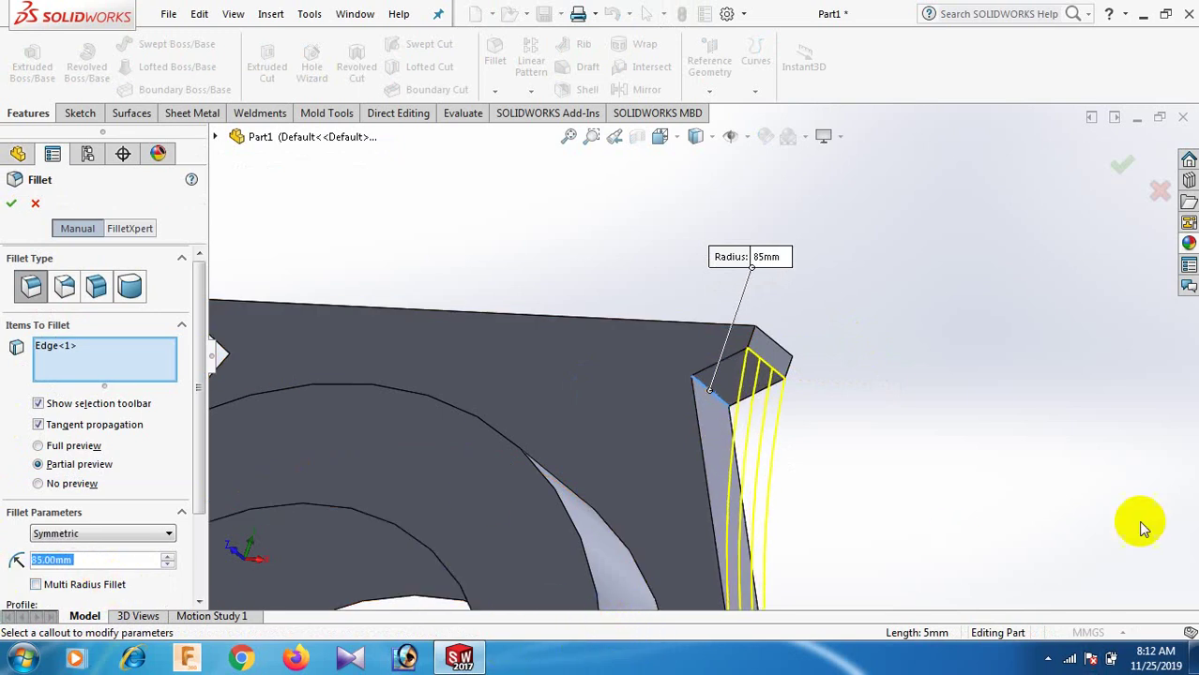
{"action": "scroll", "coordinate": [849, 417], "scroll_direction": "up", "scroll_amount": 2}
{"action": "scroll", "coordinate": [867, 410], "scroll_direction": "up", "scroll_amount": 1}
{"action": "mouse_move", "coordinate": [871, 408]}
{"action": "middle_mouse_down"}
{"action": "mouse_move", "coordinate": [941, 381]}
{"action": "mouse_move", "coordinate": [931, 394]}
{"action": "middle_mouse_up"}
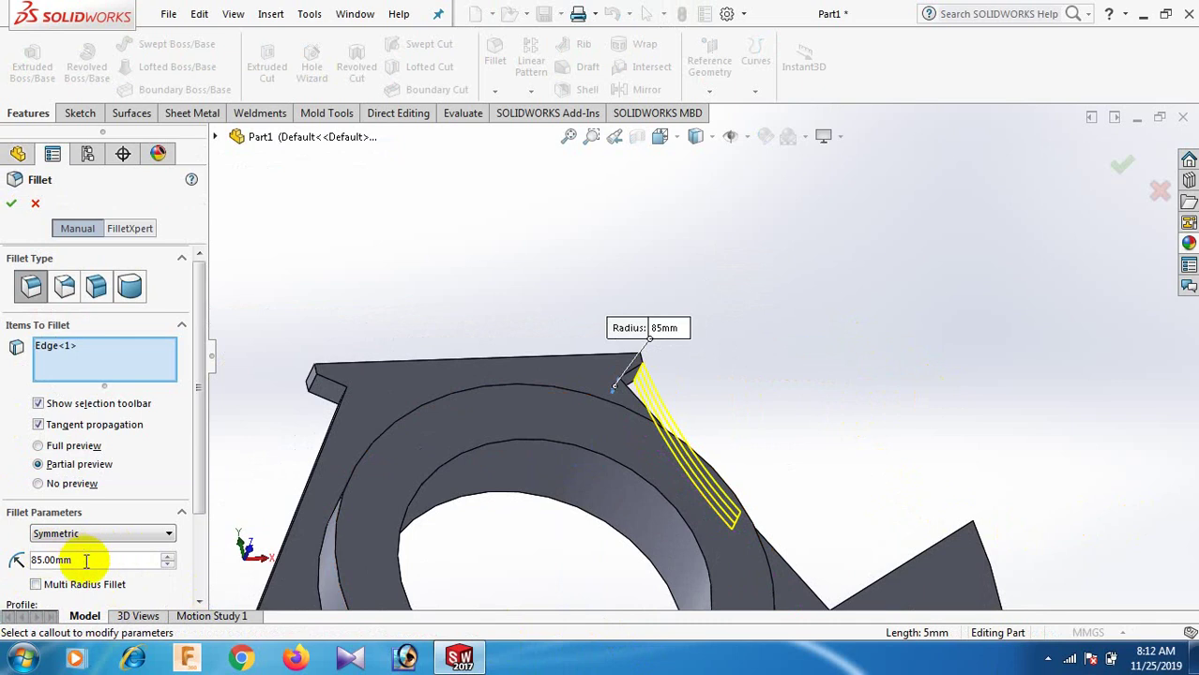
{"action": "left_click_drag", "start_coordinate": [85, 560], "coordinate": [13, 561]}
{"action": "type", "text": "5"}
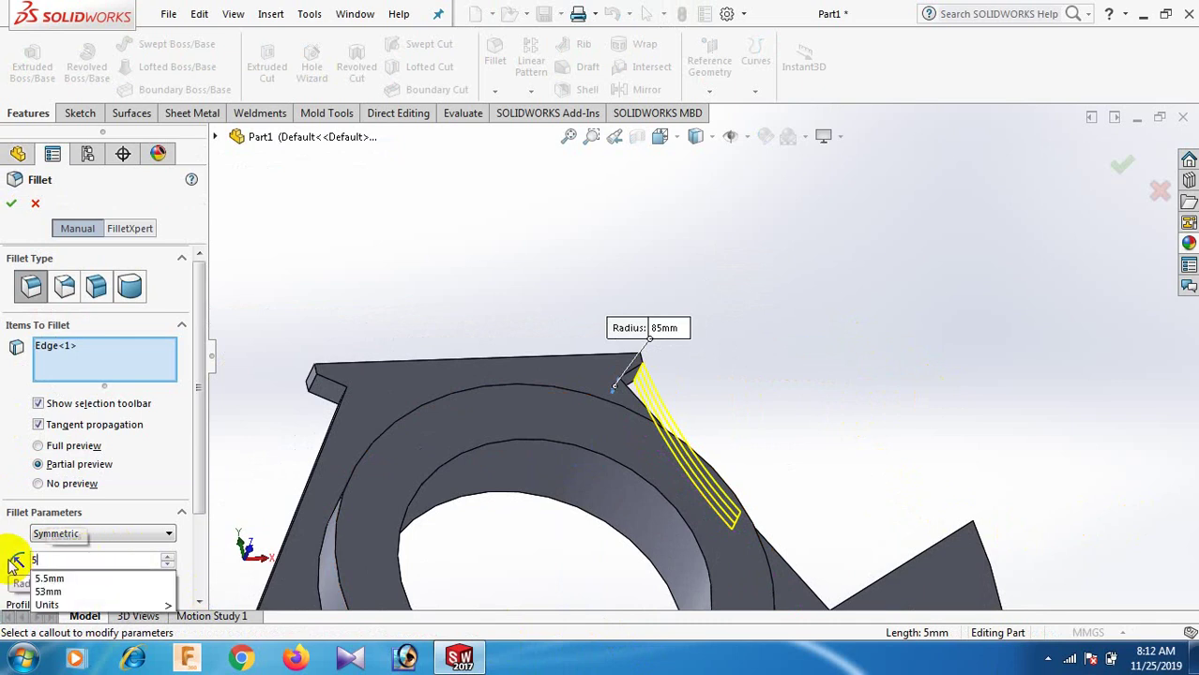
{"action": "key", "text": "Return"}
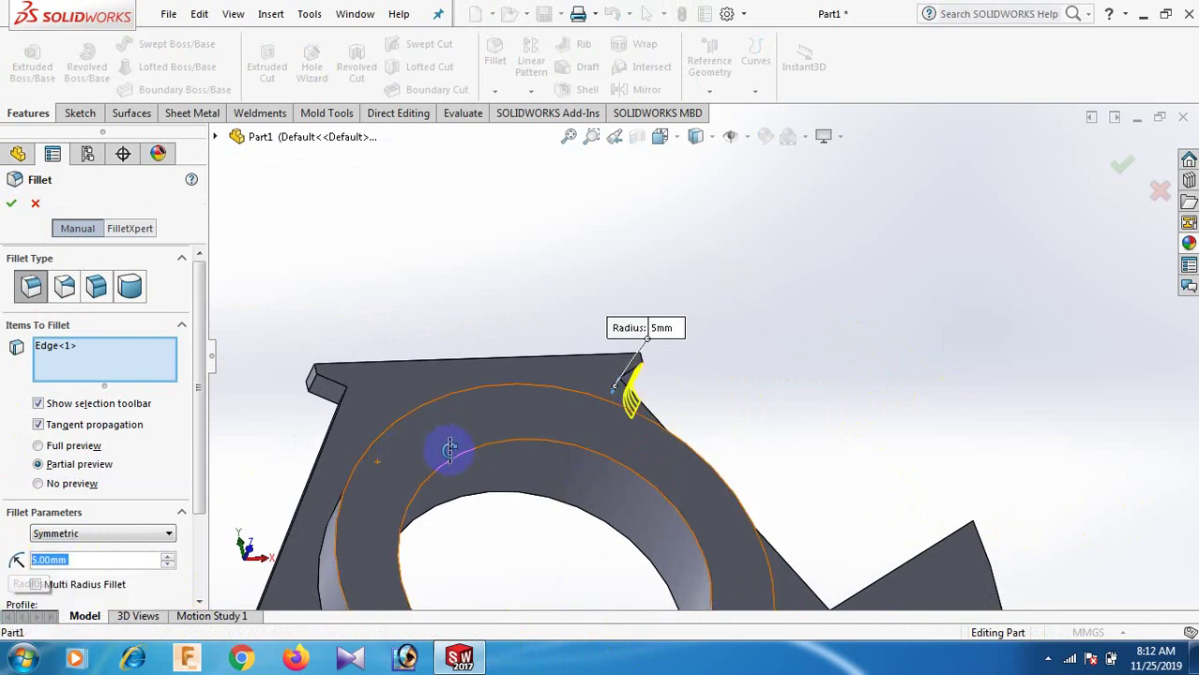
{"action": "middle_click_drag", "start_coordinate": [330, 471], "coordinate": [349, 402]}
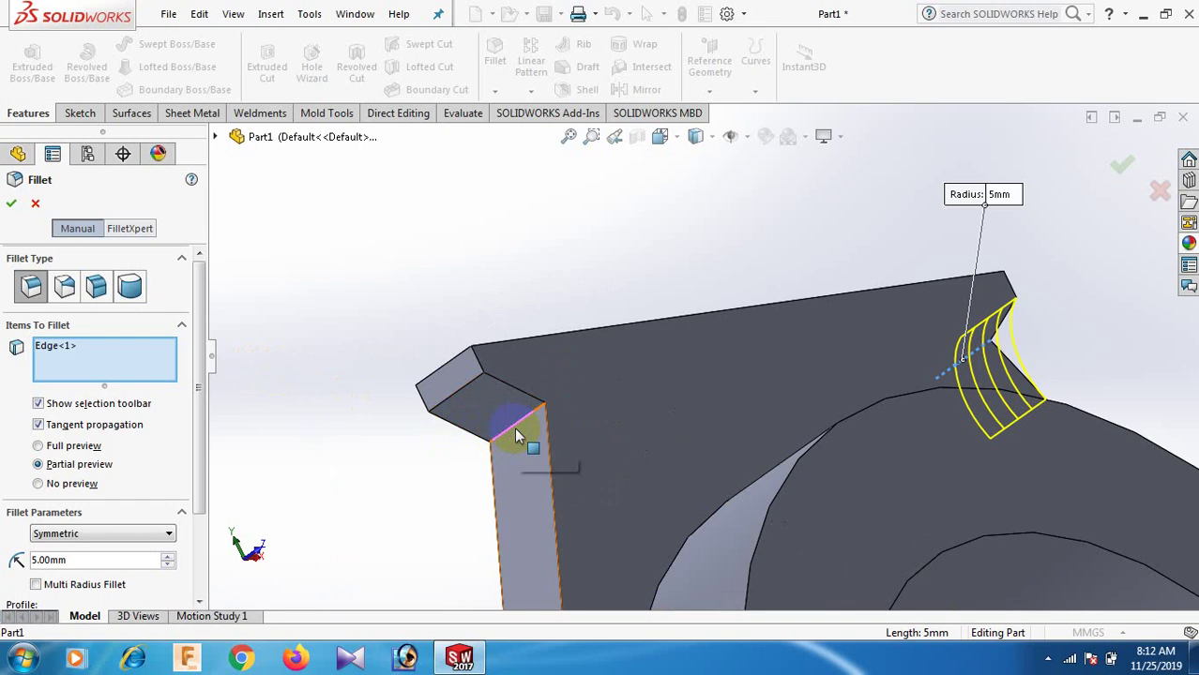
{"action": "left_click", "coordinate": [515, 430]}
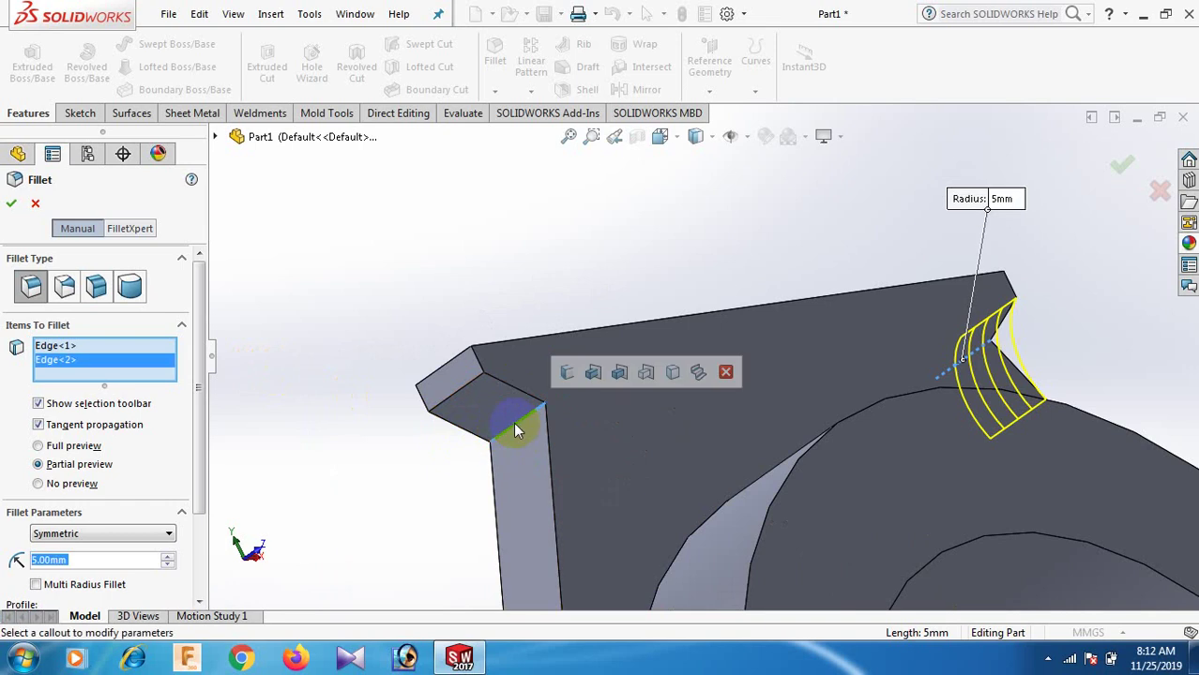
{"action": "left_click", "coordinate": [12, 205]}
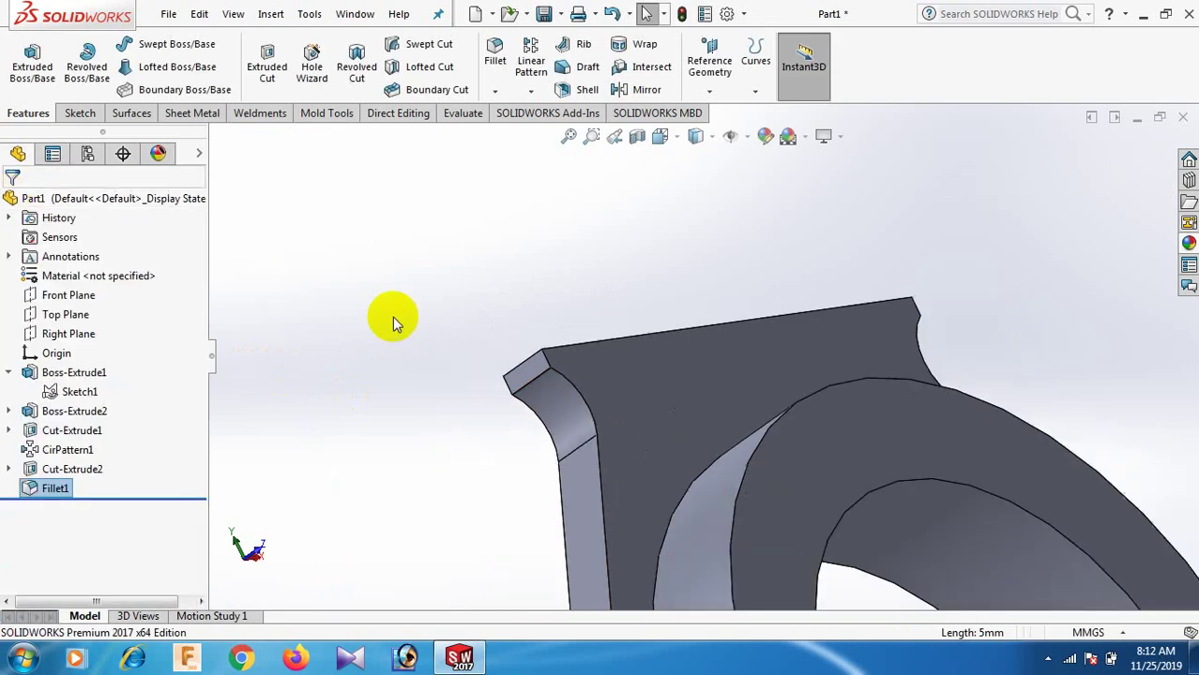
- Start a sketch on the part's front face, viewed Normal To
{"action": "mouse_move", "coordinate": [392, 316]}
{"action": "middle_mouse_down"}
{"action": "mouse_move", "coordinate": [724, 422]}
{"action": "mouse_move", "coordinate": [816, 357]}
{"action": "mouse_move", "coordinate": [656, 338]}
{"action": "middle_mouse_up"}
{"action": "left_click", "coordinate": [656, 353]}
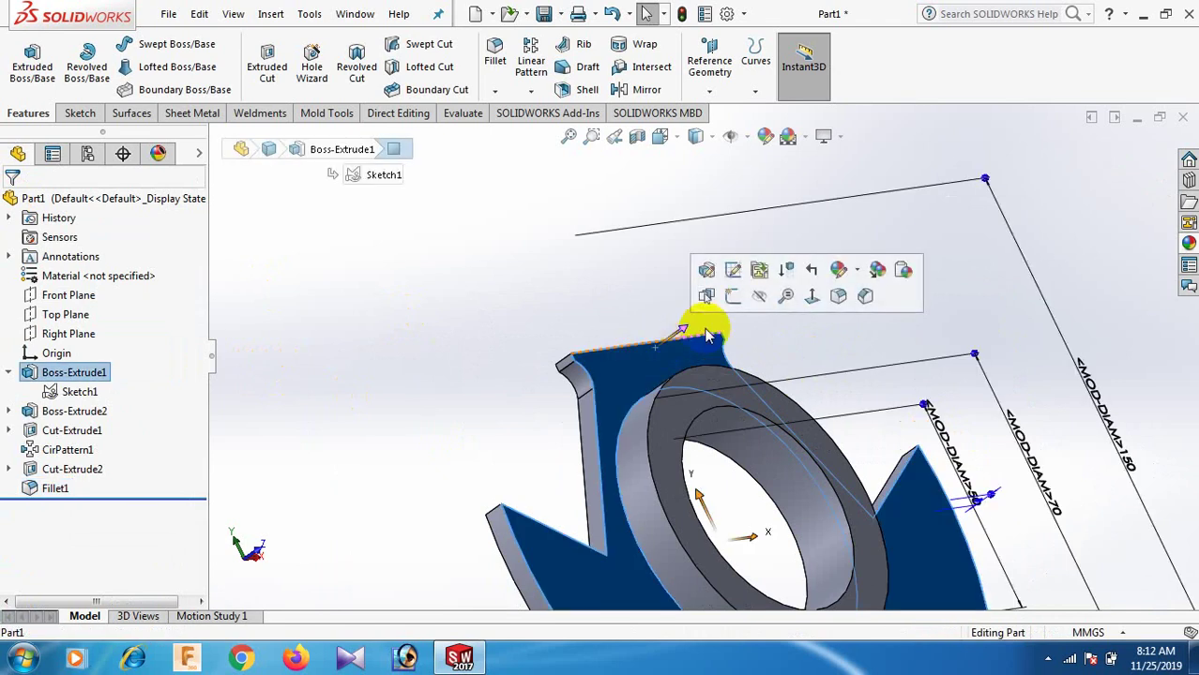
{"action": "left_click", "coordinate": [732, 281]}
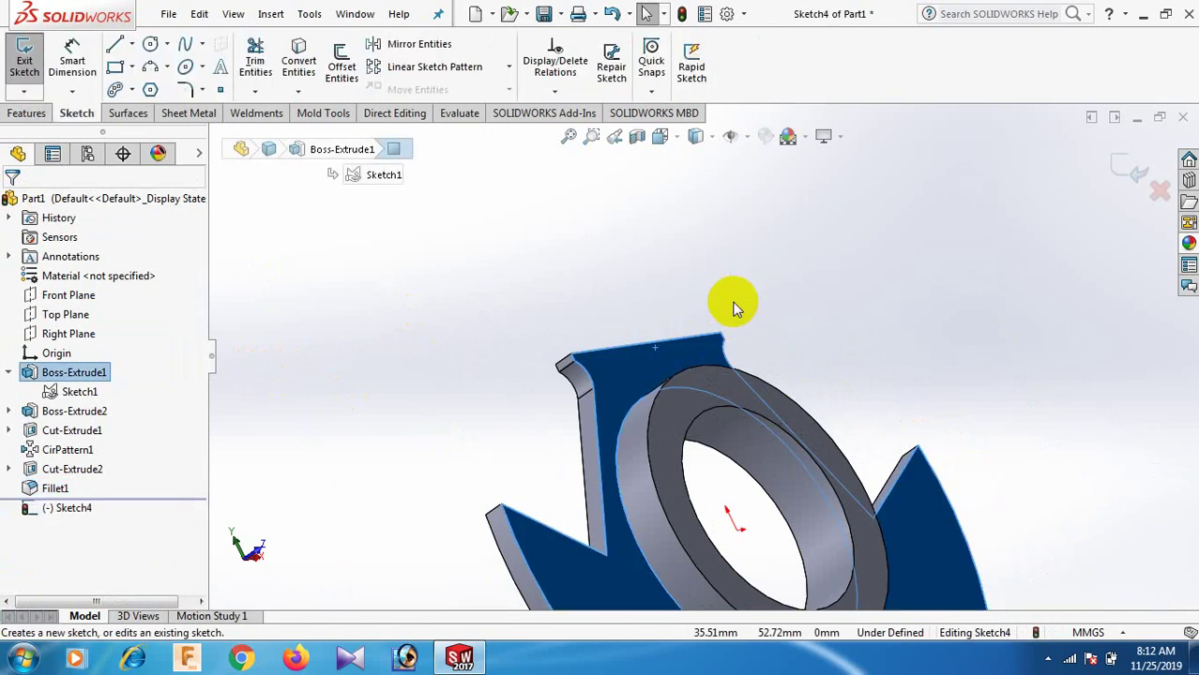
{"action": "key", "text": "space"}
{"action": "left_click", "coordinate": [809, 54]}
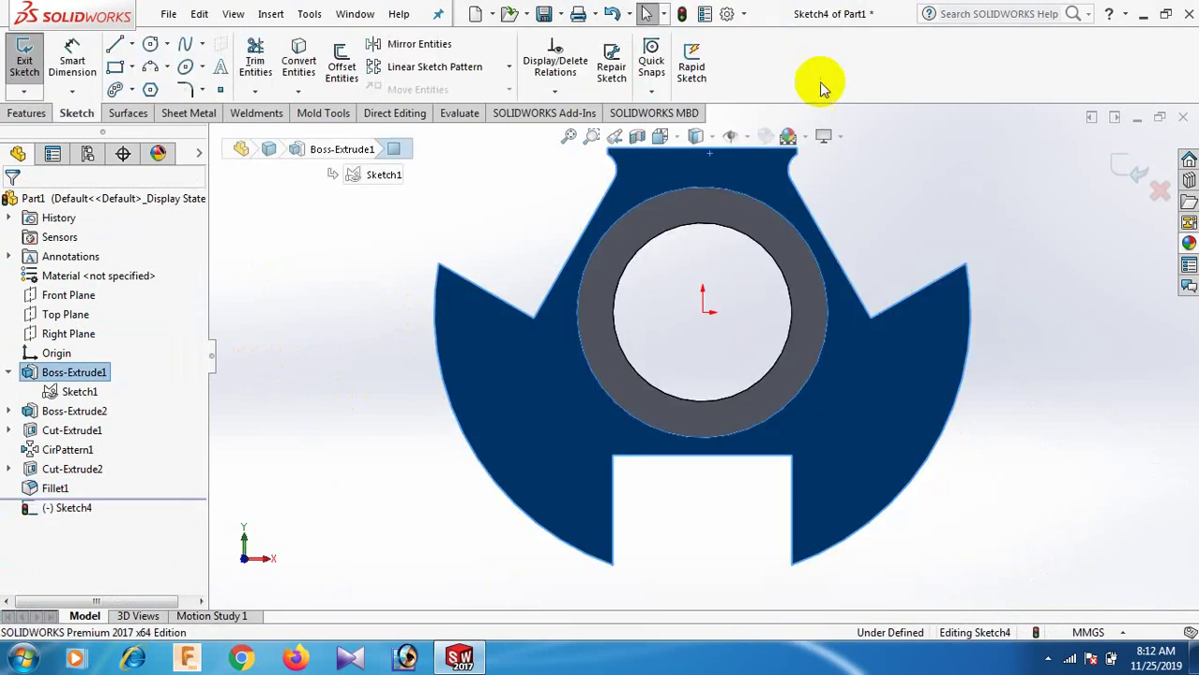
- Draw a small circle centred above the hub, just below the top edge
{"action": "key", "text": "s"}
{"action": "left_click", "coordinate": [896, 220]}
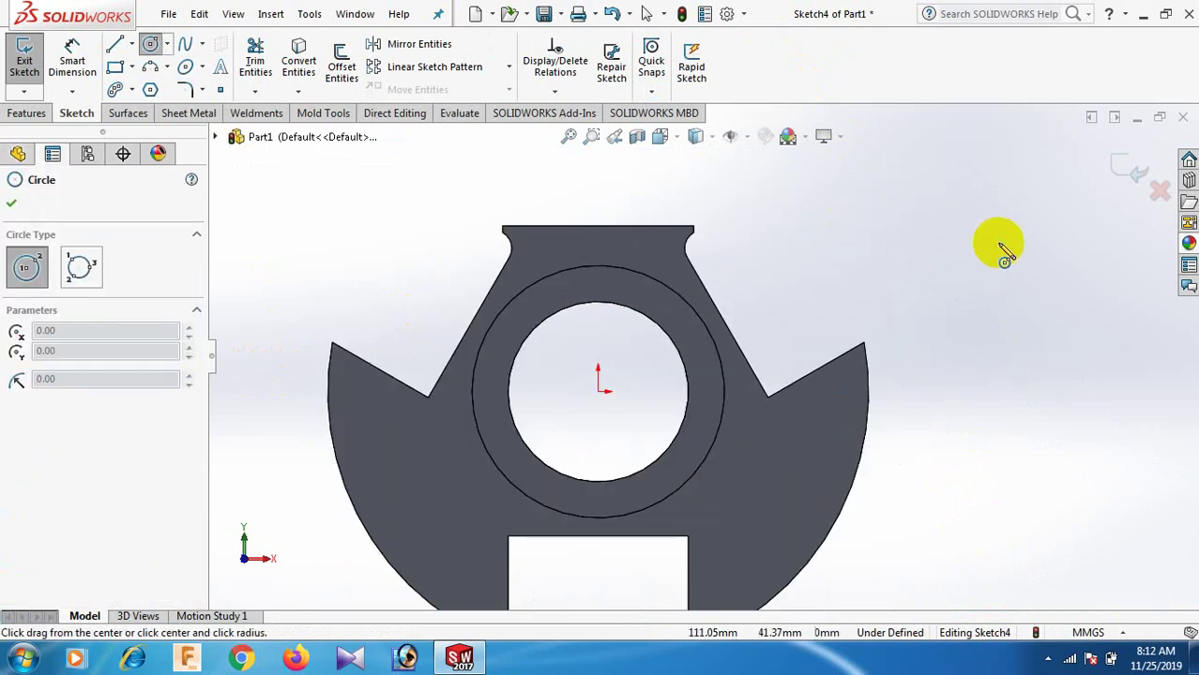
{"action": "scroll", "coordinate": [625, 273], "scroll_direction": "down", "scroll_amount": 2}
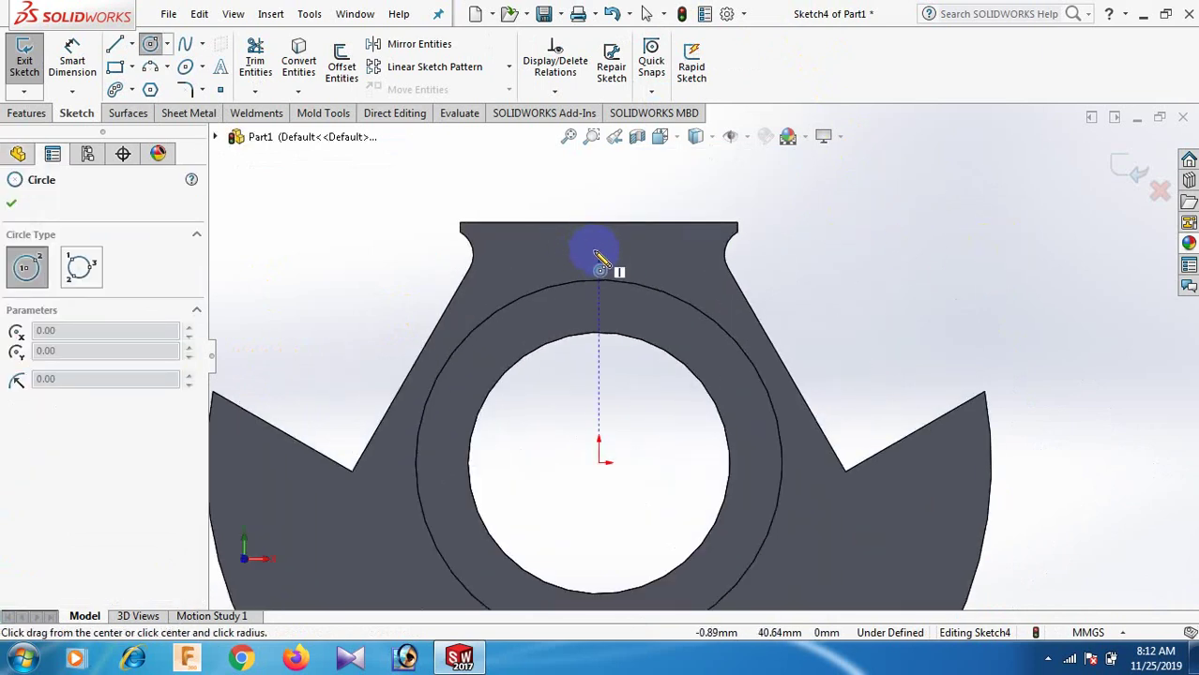
{"action": "left_click", "coordinate": [598, 252]}
{"action": "left_click", "coordinate": [612, 265]}
{"action": "right_click", "coordinate": [606, 260]}
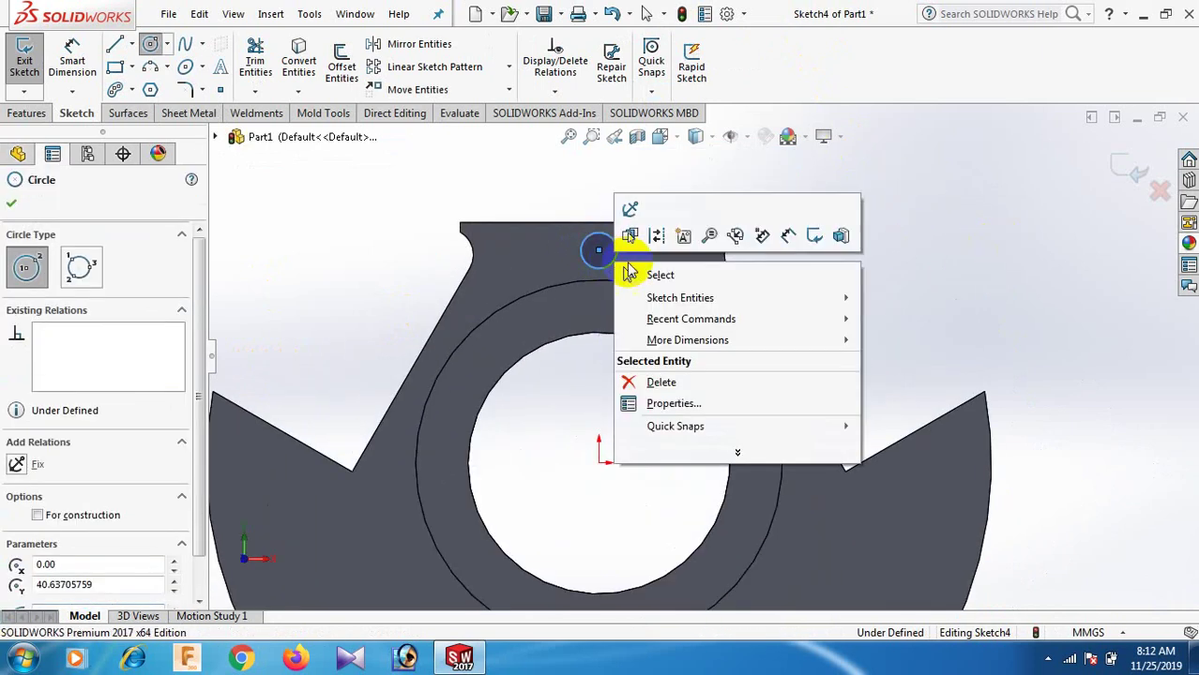
- Give the small circle a 7.5 mm diameter dimension
{"action": "left_click", "coordinate": [669, 269]}
{"action": "right_click_drag", "start_coordinate": [882, 296], "coordinate": [889, 160]}
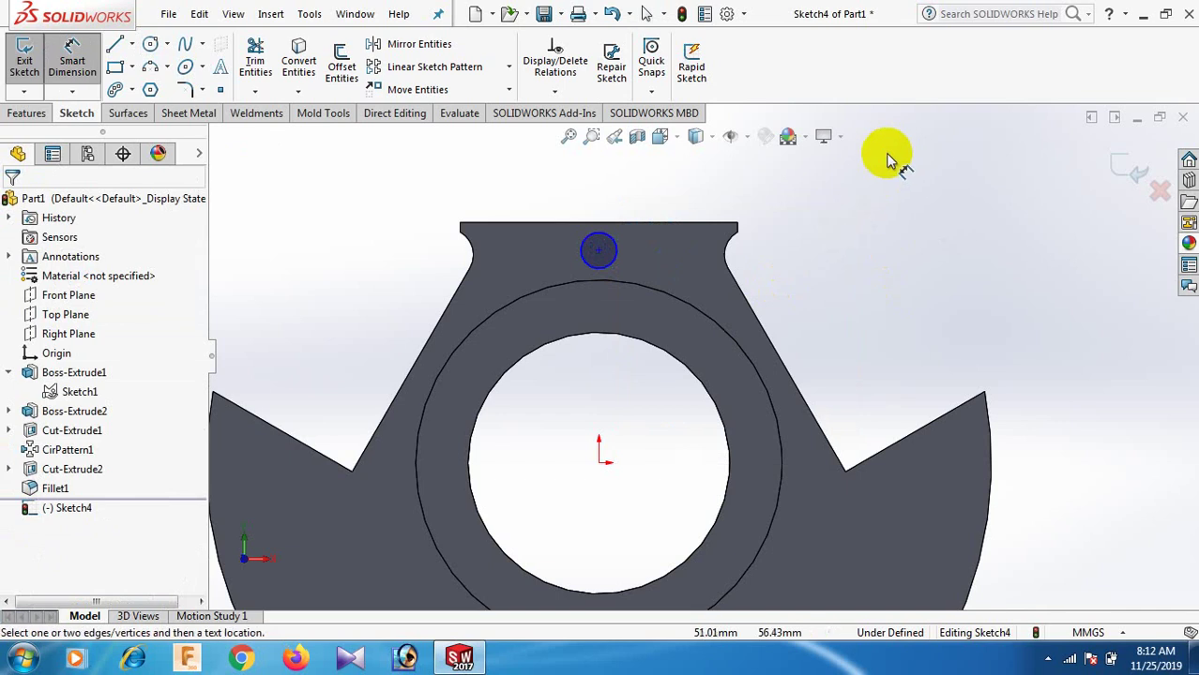
{"action": "left_click", "coordinate": [611, 254]}
{"action": "left_click", "coordinate": [685, 202]}
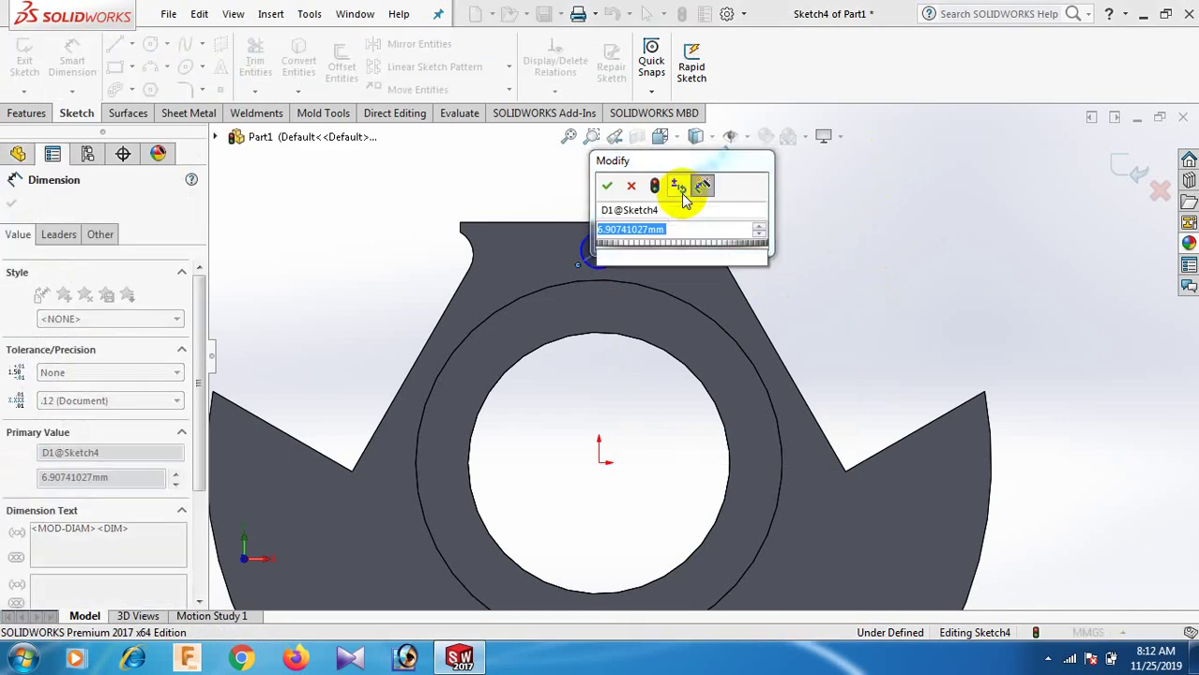
{"action": "type", "text": "7.5"}
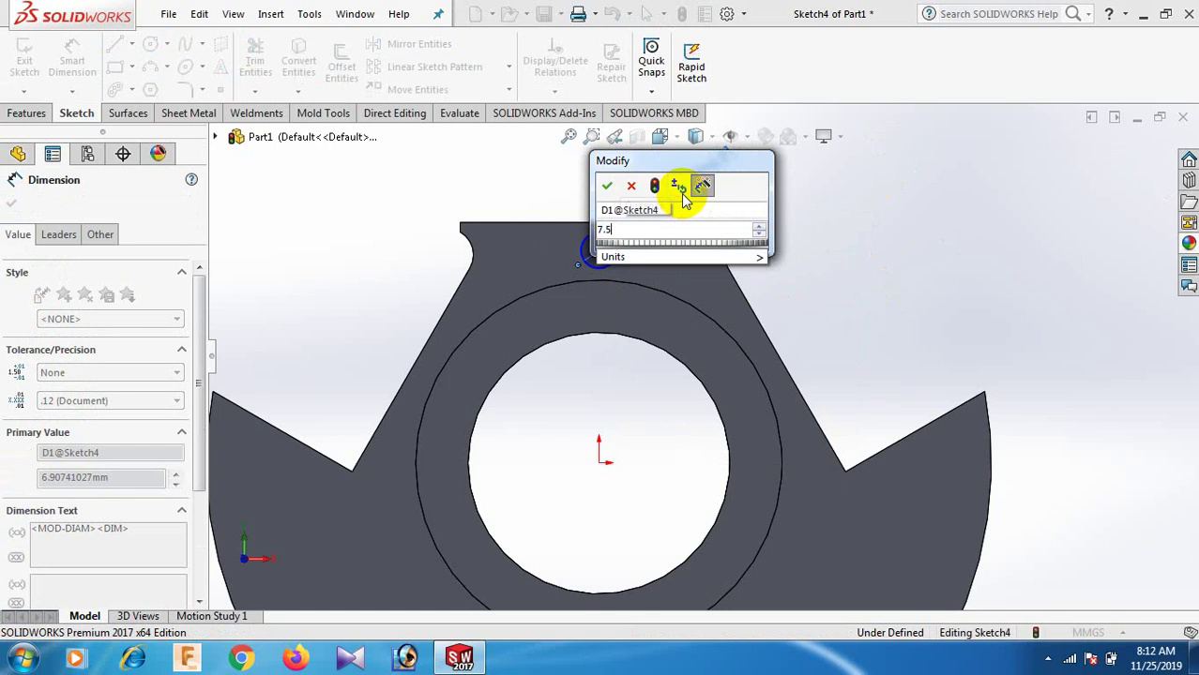
{"action": "key", "text": "Return"}
{"action": "left_click", "coordinate": [854, 262]}
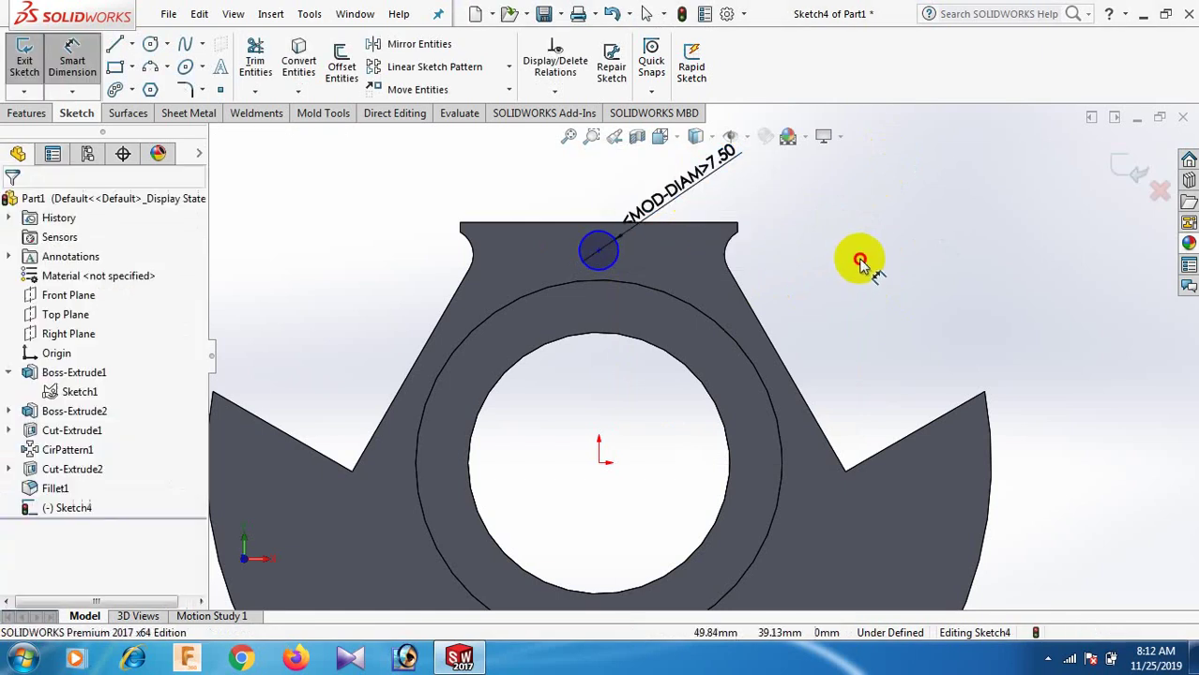
- Dimension the circle centre 41 mm above the origin
{"action": "left_click", "coordinate": [600, 464]}
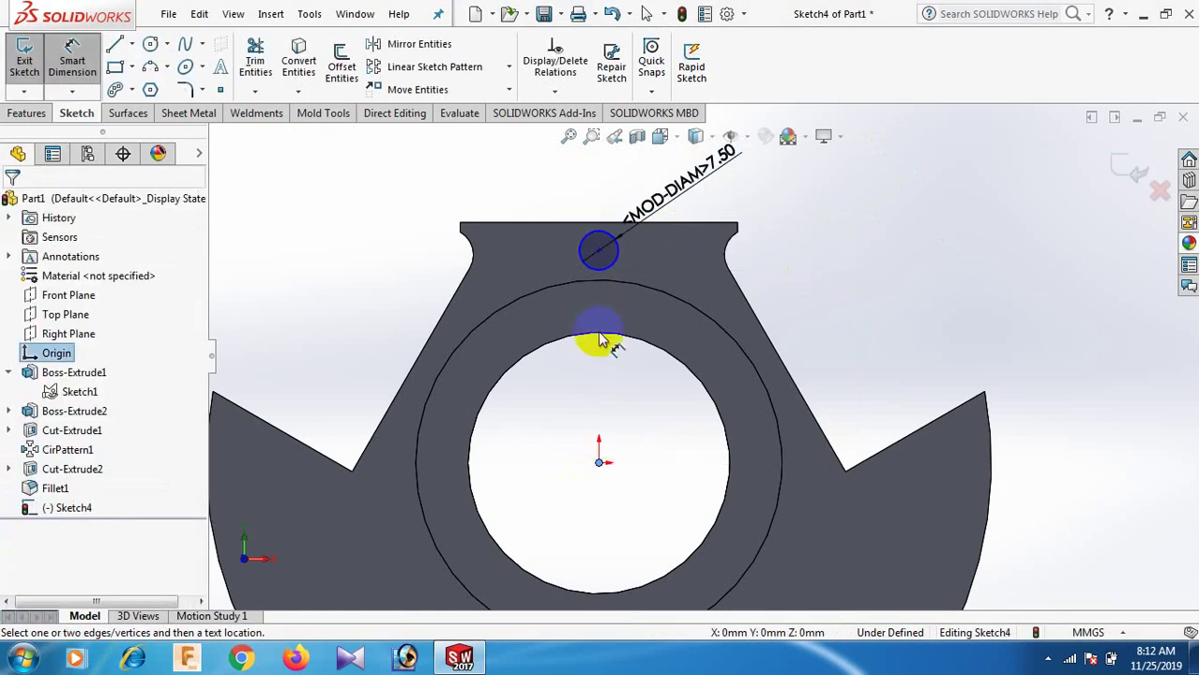
{"action": "left_click", "coordinate": [598, 250]}
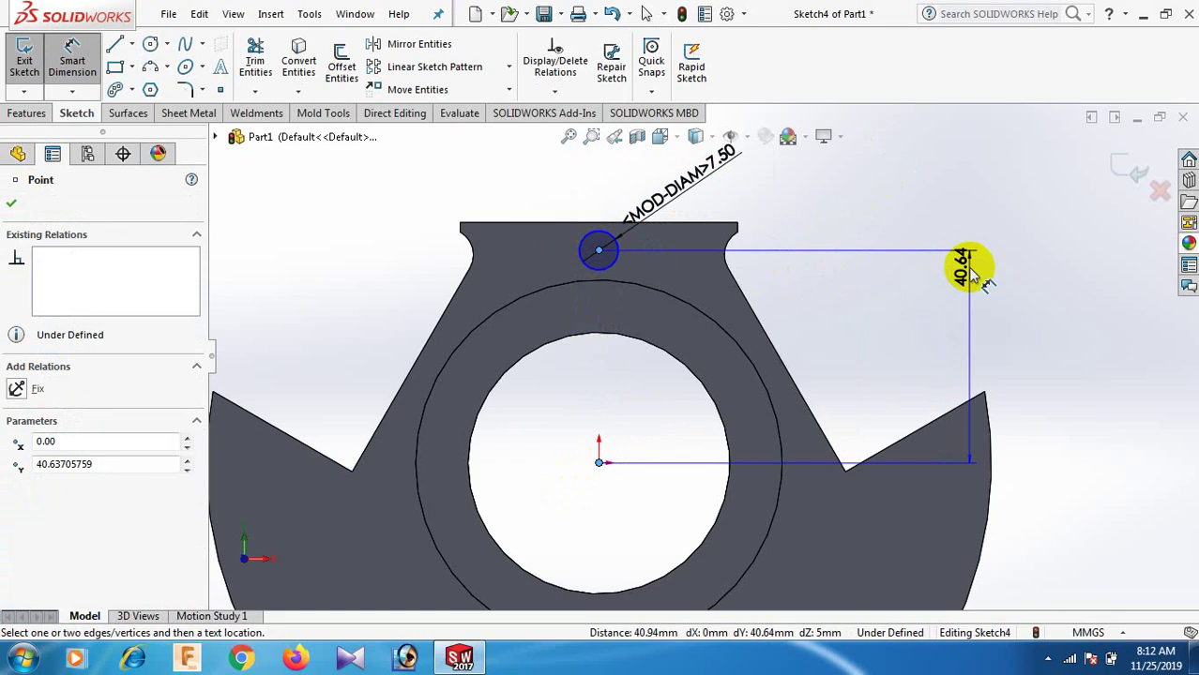
{"action": "left_click", "coordinate": [971, 272]}
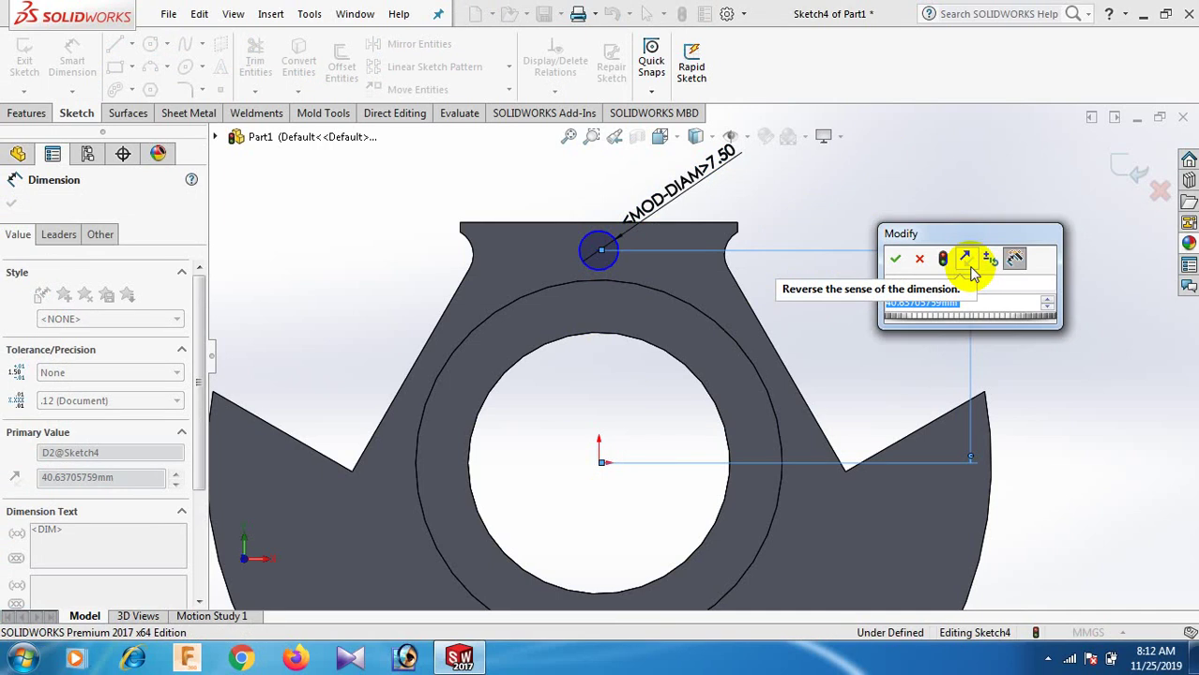
{"action": "type", "text": "41"}
{"action": "key", "text": "Return"}
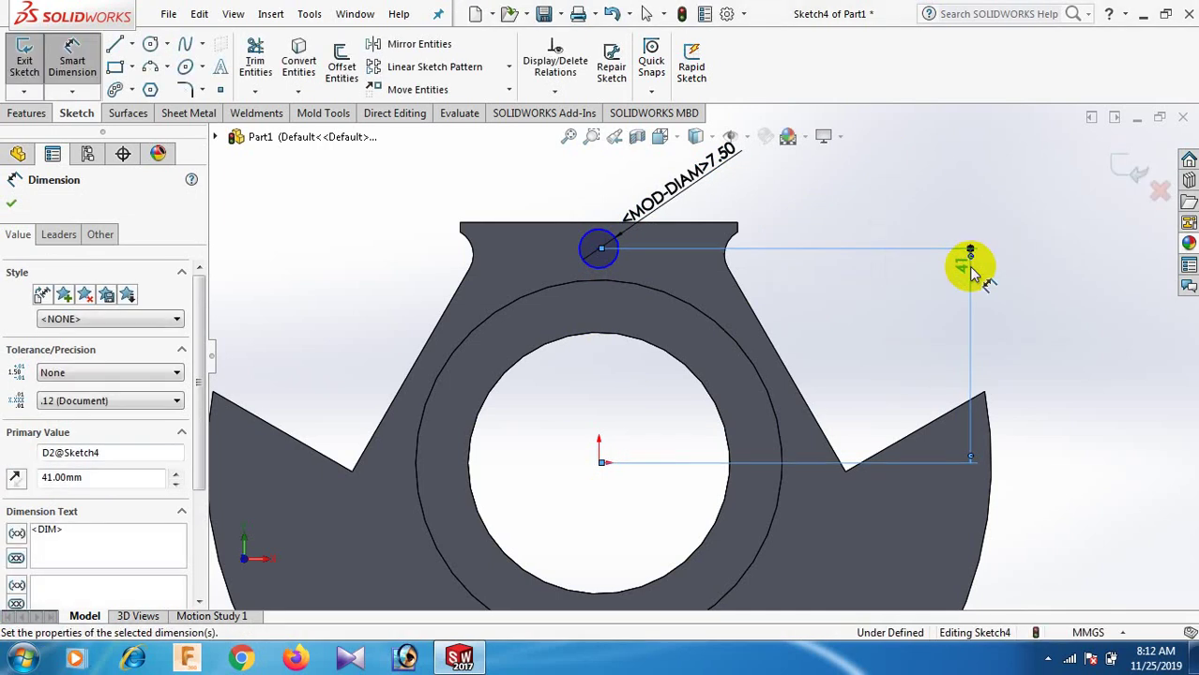
{"action": "left_click", "coordinate": [1057, 356]}
- Add a Vertical relation between the origin and the circle centre, fully defining Sketch4
{"action": "right_click", "coordinate": [1058, 356]}
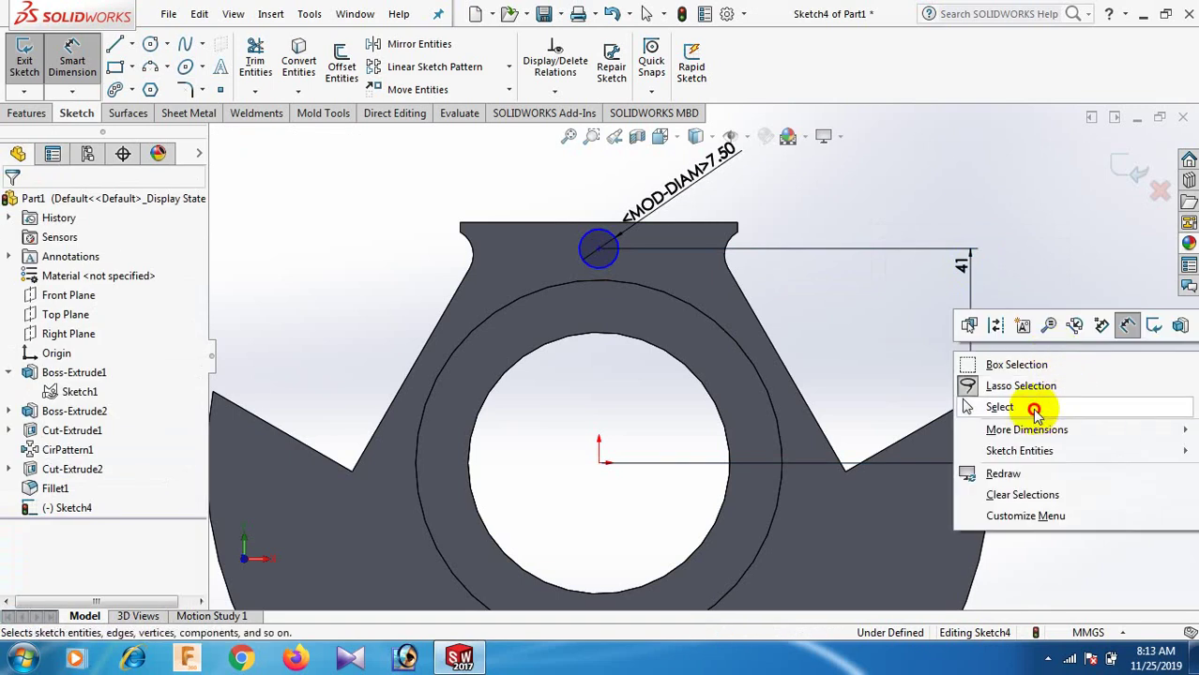
{"action": "left_click", "coordinate": [1033, 409]}
{"action": "left_click", "coordinate": [601, 466]}
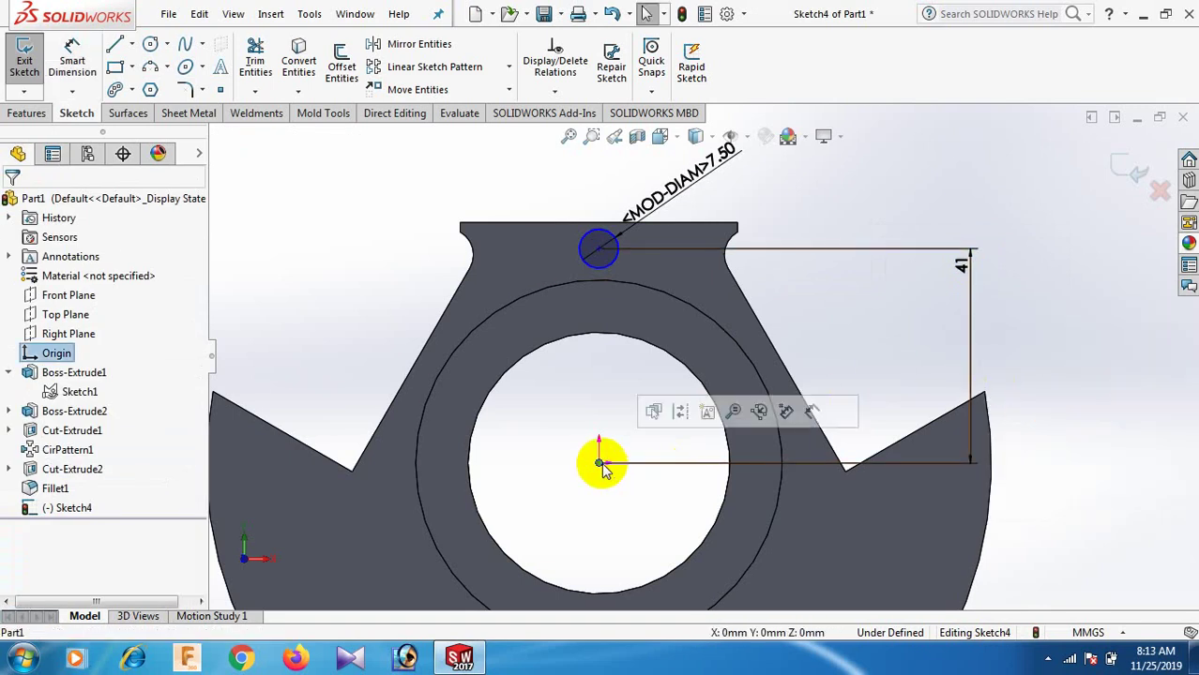
{"action": "left_click", "coordinate": [599, 249], "text": "ctrl"}
{"action": "left_click", "coordinate": [13, 507]}
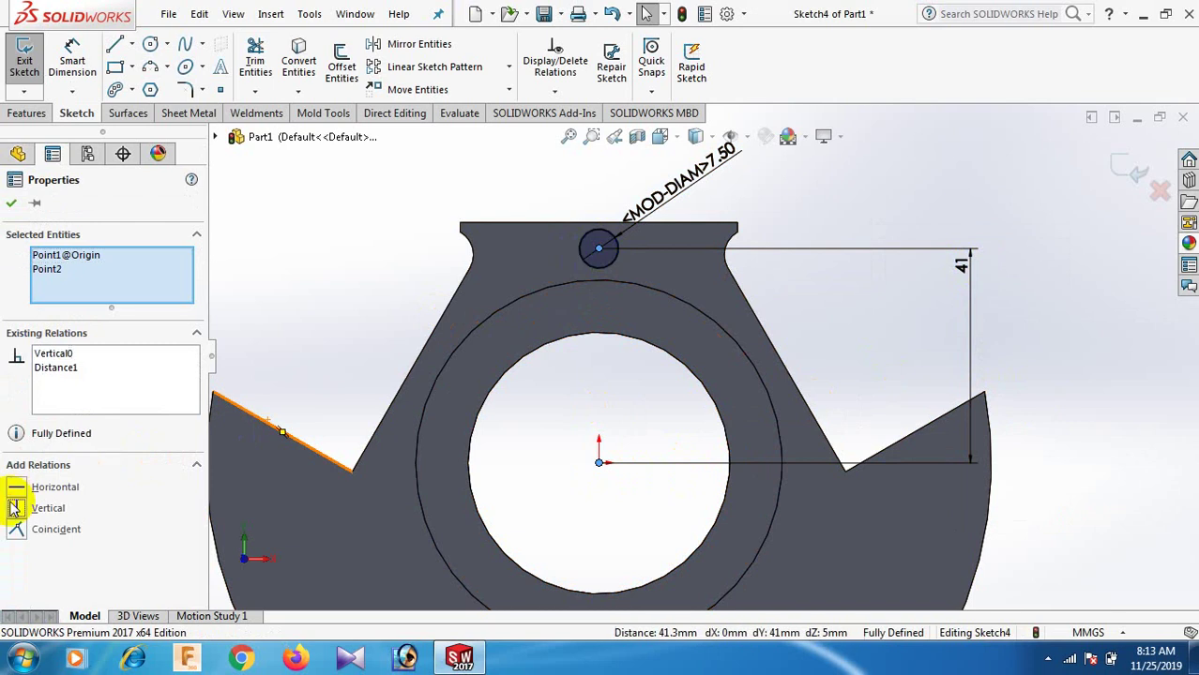
{"action": "left_click", "coordinate": [1029, 233]}
{"action": "key", "text": "space"}
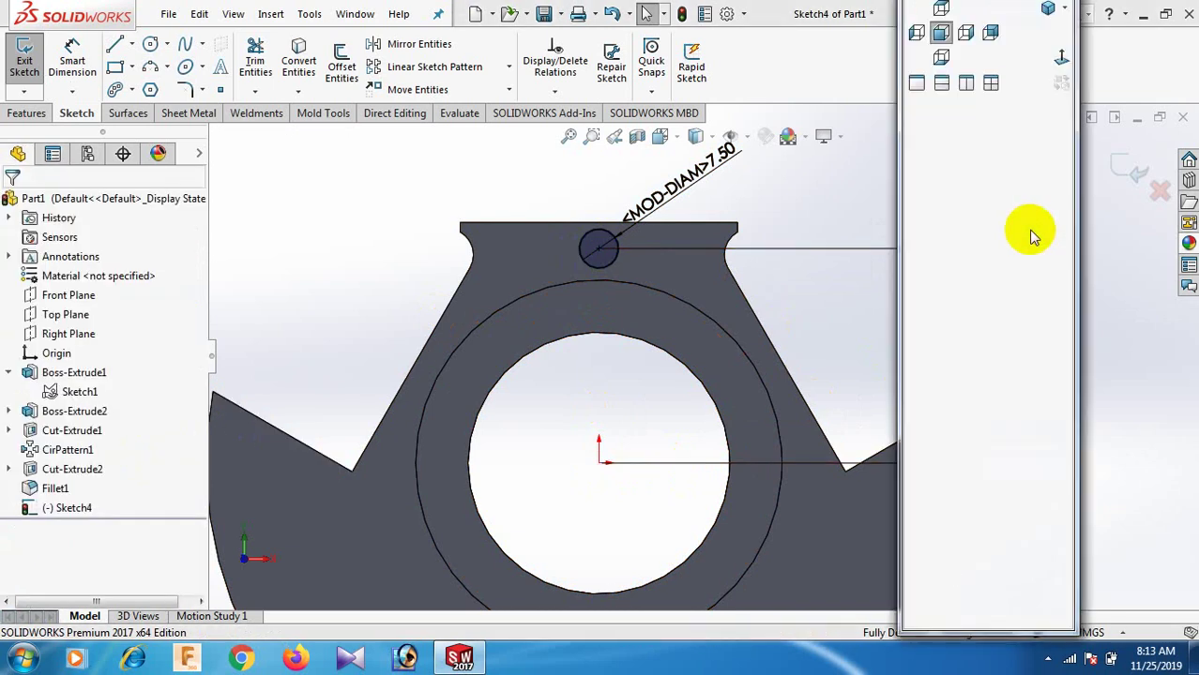
- In isometric view, extrude-cut the 7.5 mm circle through the top tab as Cut-Extrude3
{"action": "left_click", "coordinate": [1050, 9]}
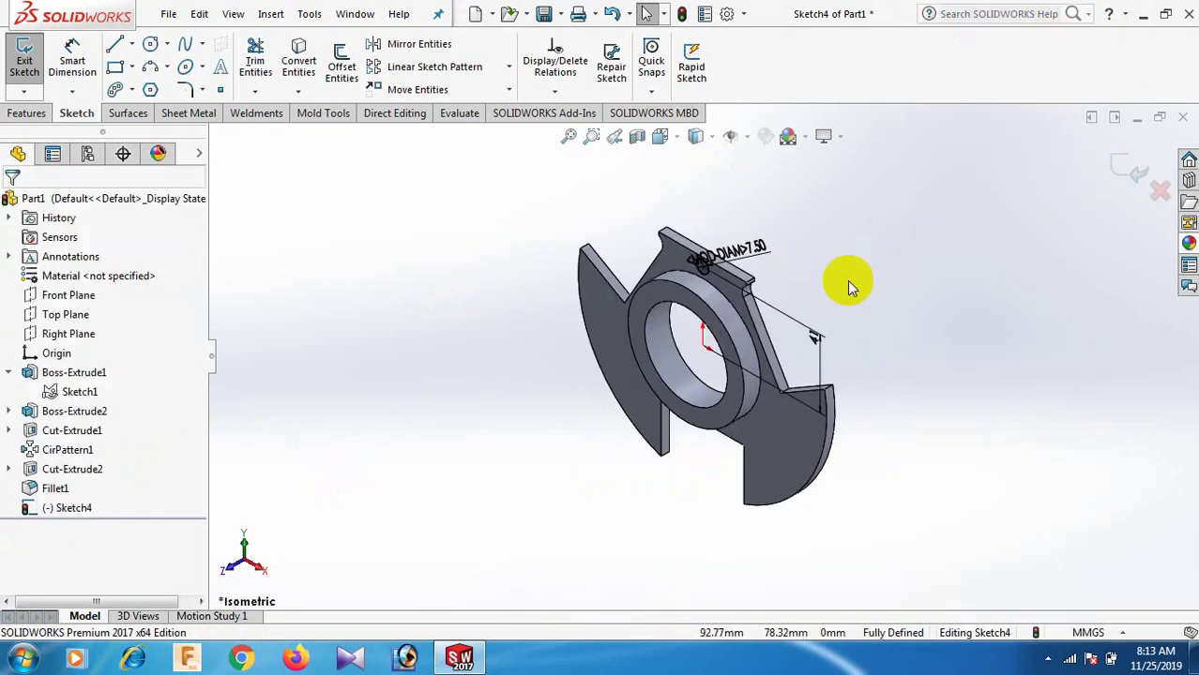
{"action": "left_click", "coordinate": [26, 112]}
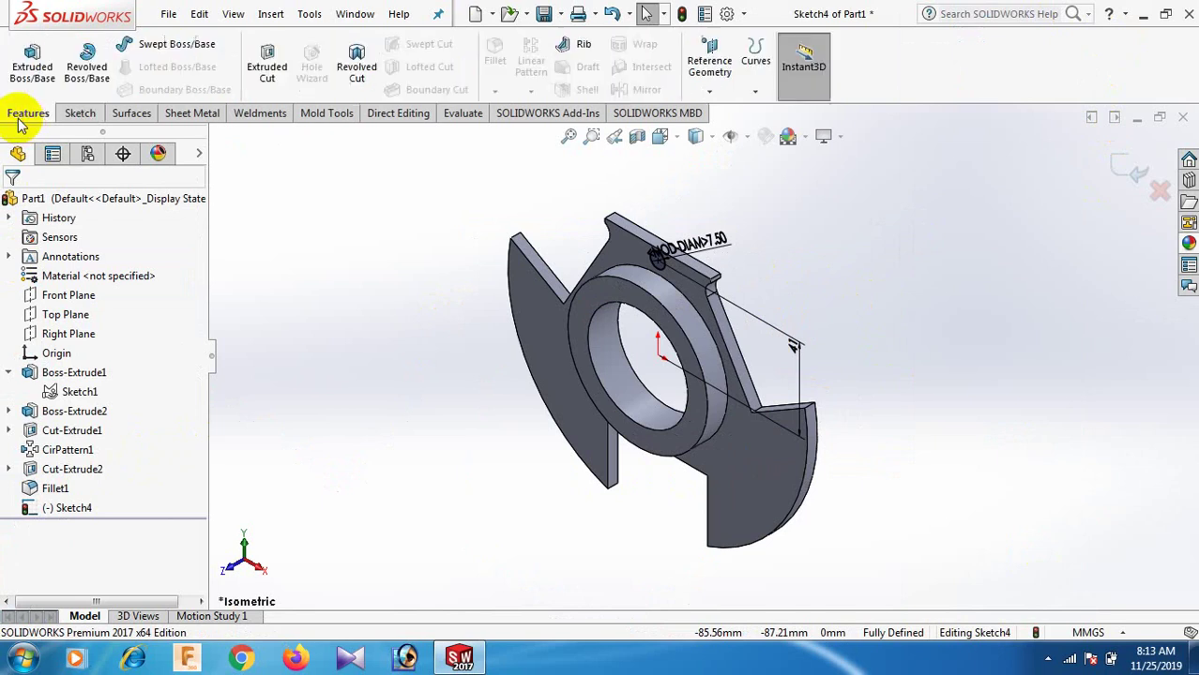
{"action": "left_click", "coordinate": [268, 65]}
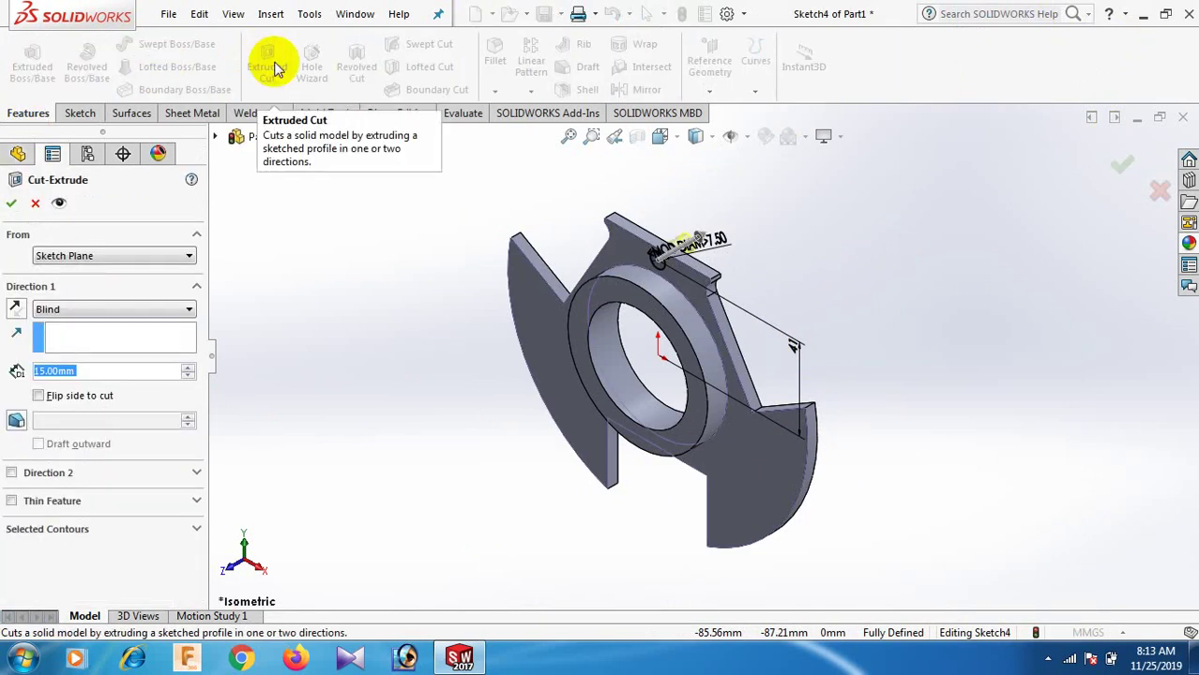
{"action": "left_click", "coordinate": [11, 206]}
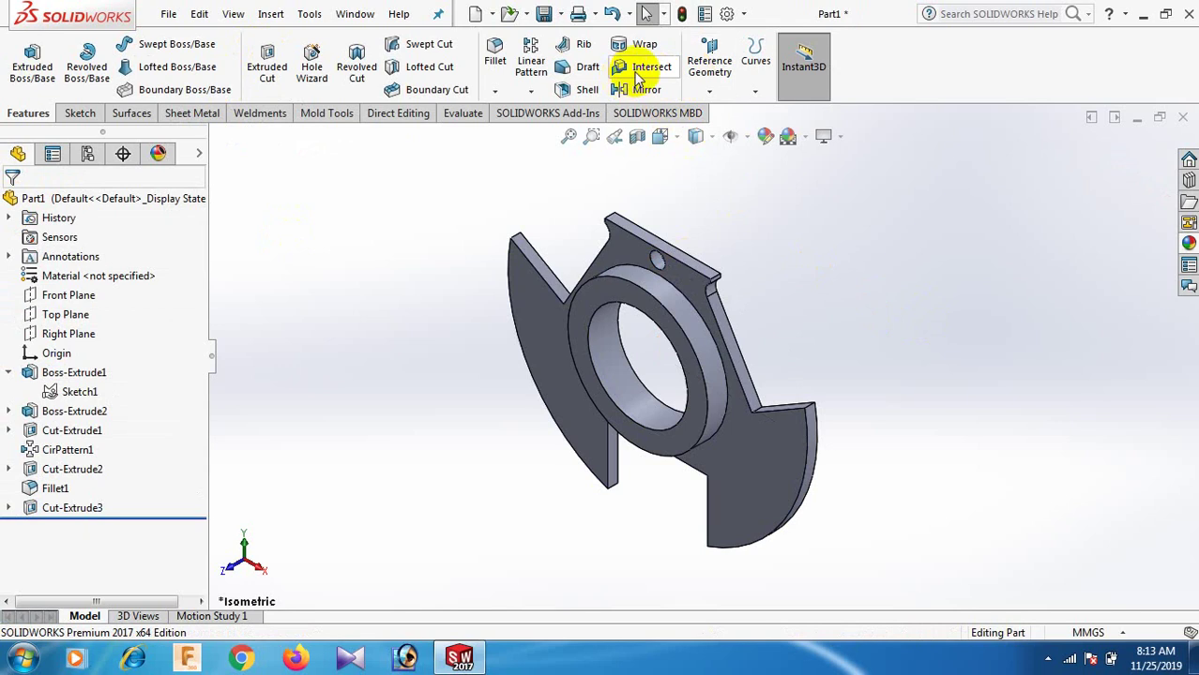
- Start a circular pattern using the hub's circular edge as its axis
{"action": "left_click", "coordinate": [531, 90]}
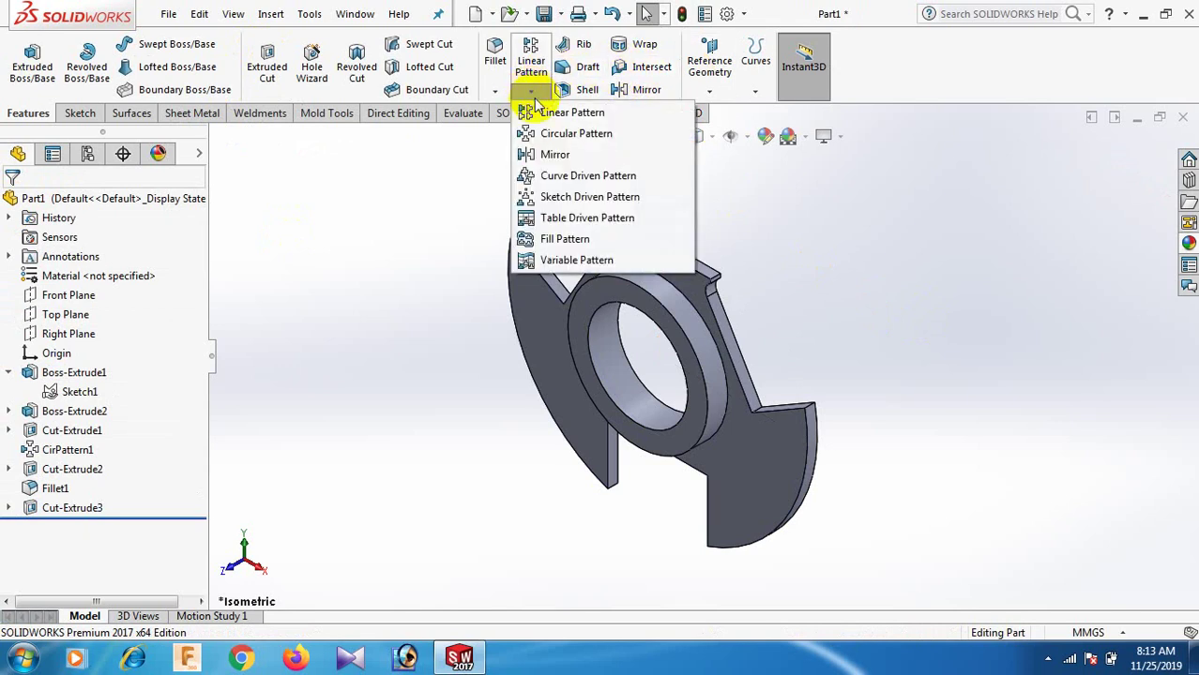
{"action": "left_click", "coordinate": [549, 134]}
{"action": "scroll", "coordinate": [610, 272], "scroll_direction": "down", "scroll_amount": 1}
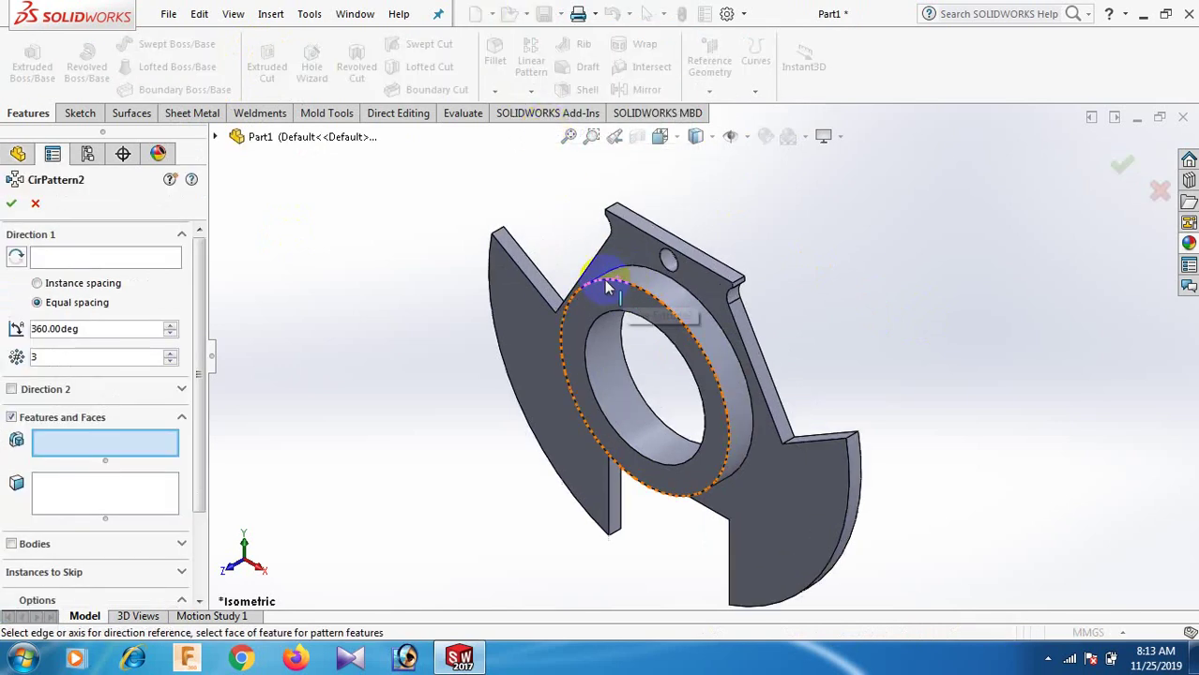
{"action": "left_click", "coordinate": [134, 261]}
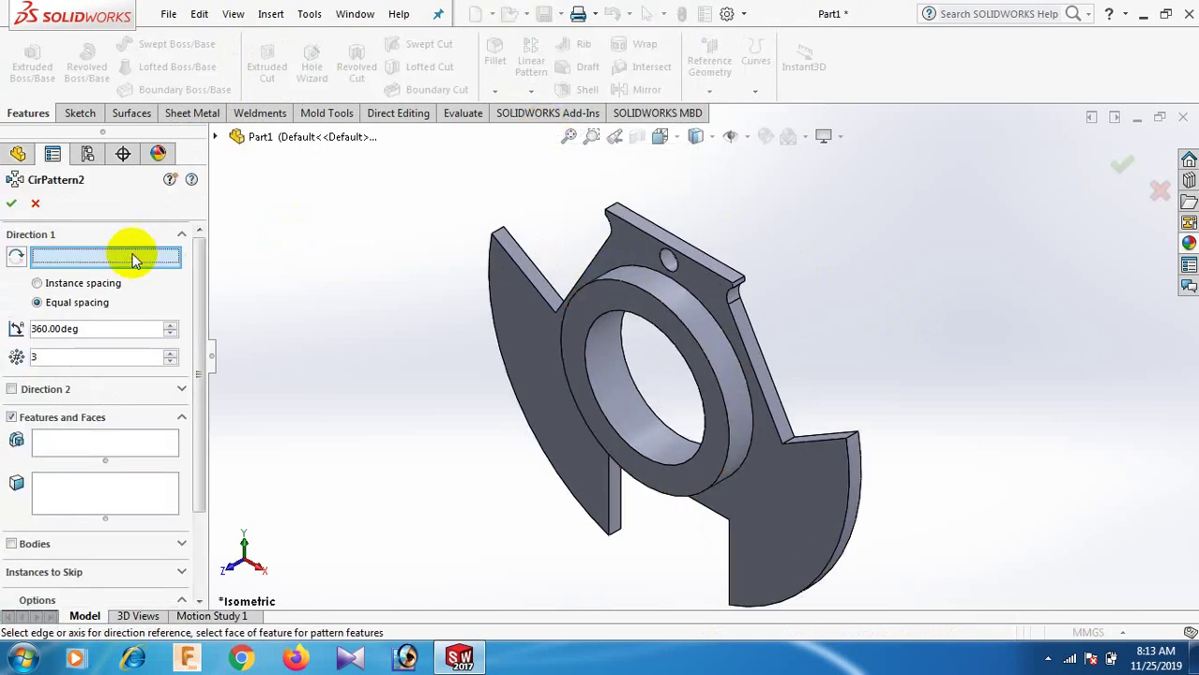
{"action": "left_click", "coordinate": [588, 290]}
{"action": "scroll", "coordinate": [638, 291], "scroll_direction": "down", "scroll_amount": 2}
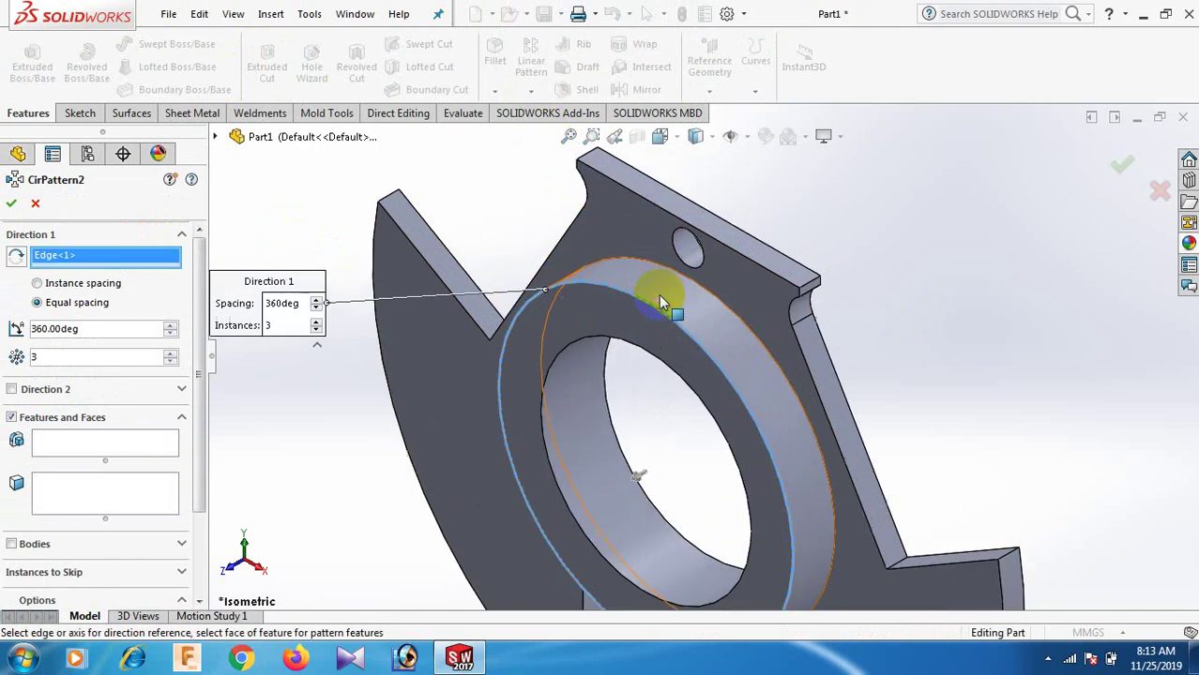
{"action": "scroll", "coordinate": [659, 295], "scroll_direction": "down", "scroll_amount": 2}
{"action": "left_click", "coordinate": [697, 242]}
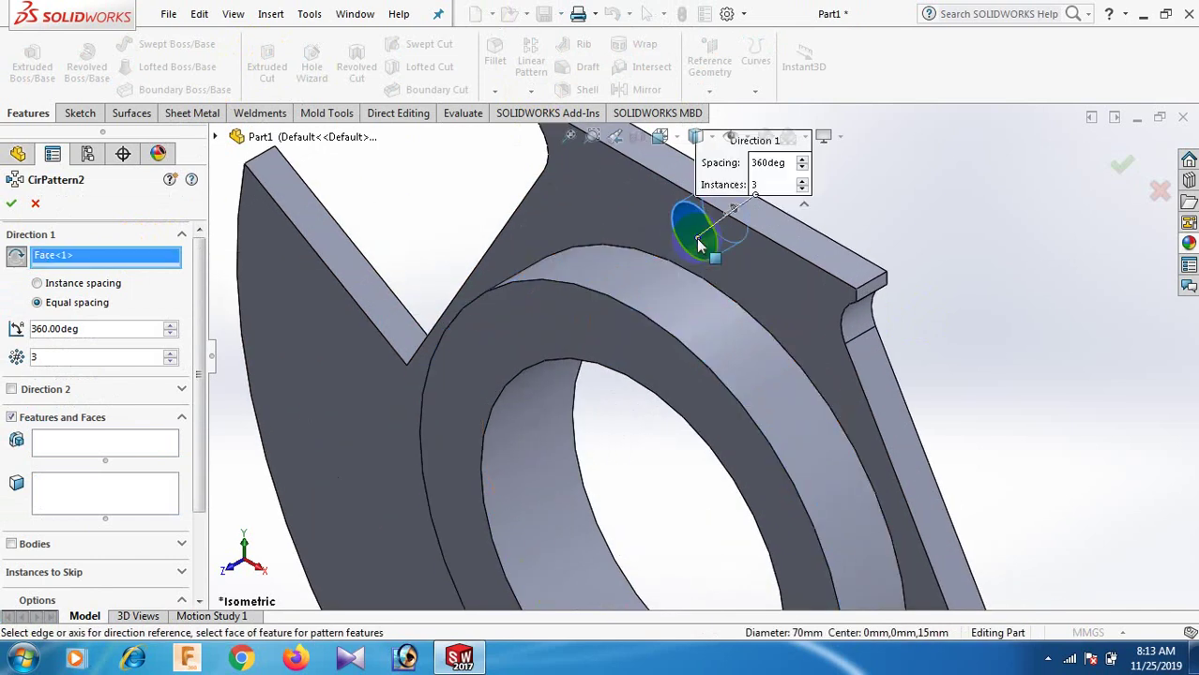
{"action": "scroll", "coordinate": [686, 263], "scroll_direction": "up", "scroll_amount": 2}
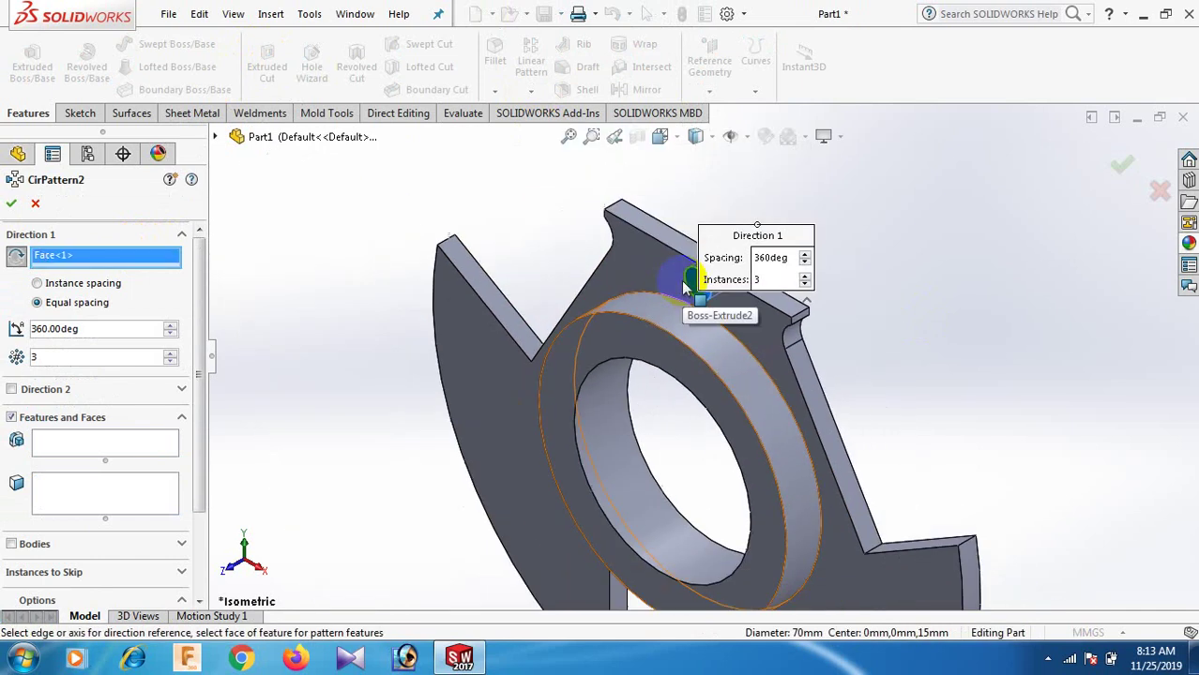
{"action": "right_click", "coordinate": [42, 255]}
{"action": "left_click", "coordinate": [83, 290]}
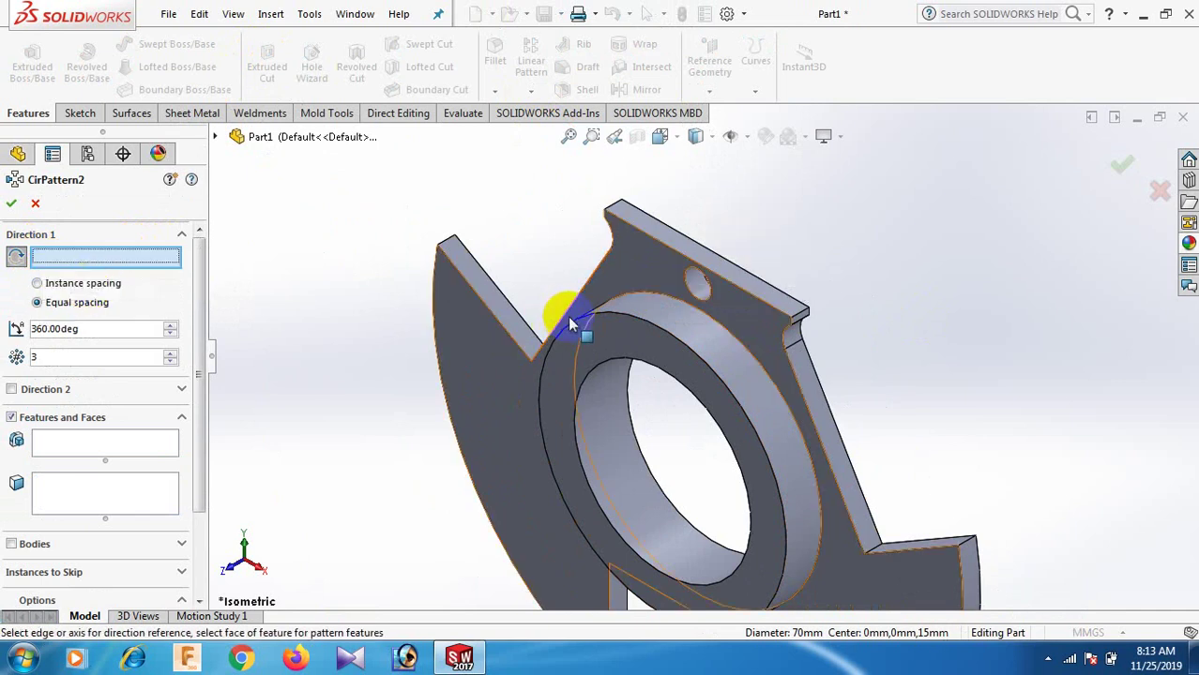
- Pattern the hole face into three equally spaced instances around 360°
{"action": "left_click", "coordinate": [106, 482]}
{"action": "scroll", "coordinate": [695, 314], "scroll_direction": "down", "scroll_amount": 3}
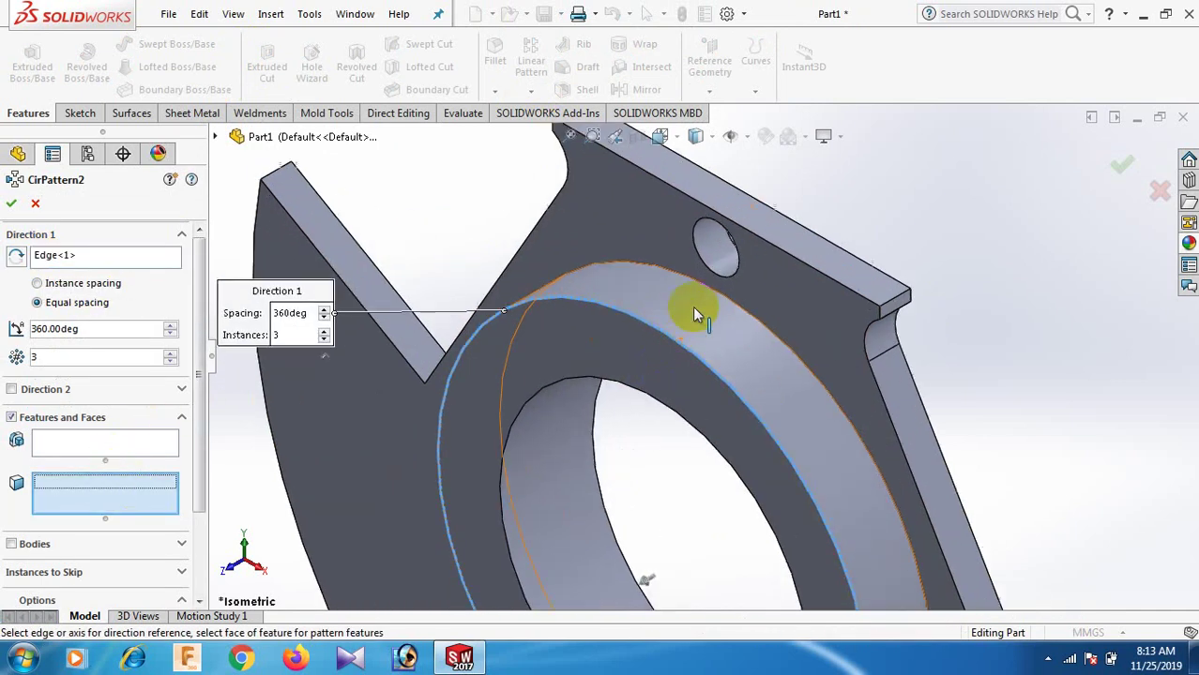
{"action": "left_click", "coordinate": [711, 246]}
{"action": "scroll", "coordinate": [727, 298], "scroll_direction": "up", "scroll_amount": 3}
{"action": "mouse_move", "coordinate": [727, 300]}
{"action": "middle_mouse_down"}
{"action": "mouse_move", "coordinate": [734, 311]}
{"action": "mouse_move", "coordinate": [888, 321]}
{"action": "mouse_move", "coordinate": [944, 270]}
{"action": "middle_mouse_up"}
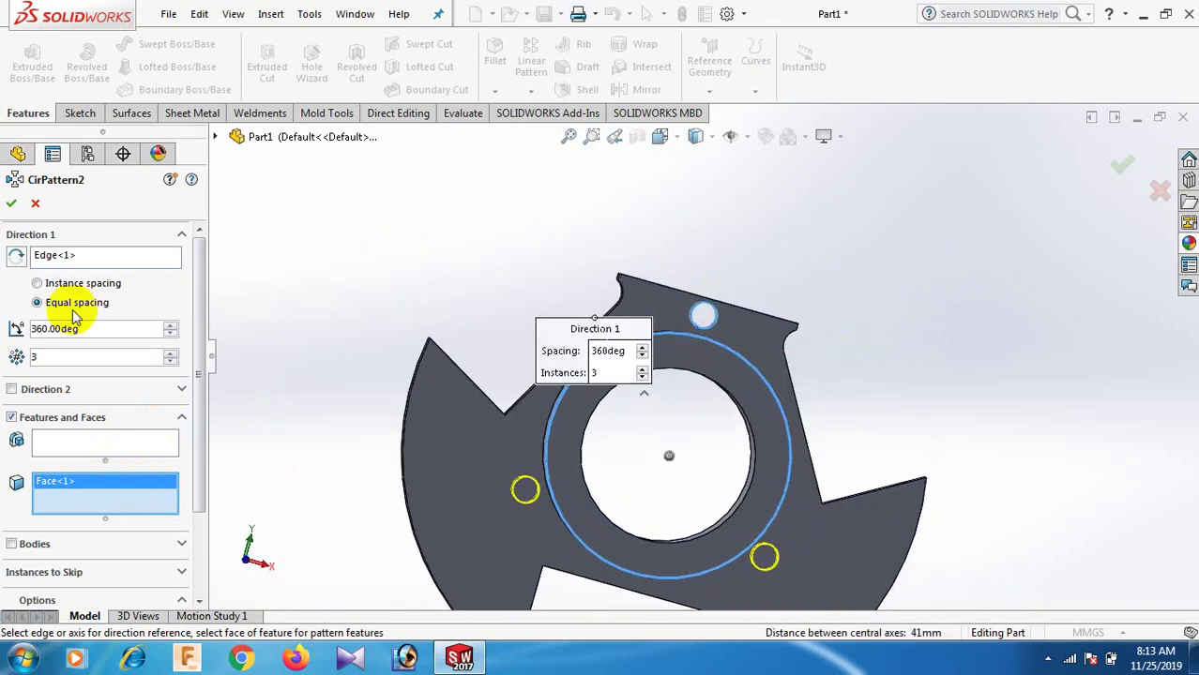
{"action": "left_click", "coordinate": [9, 206]}
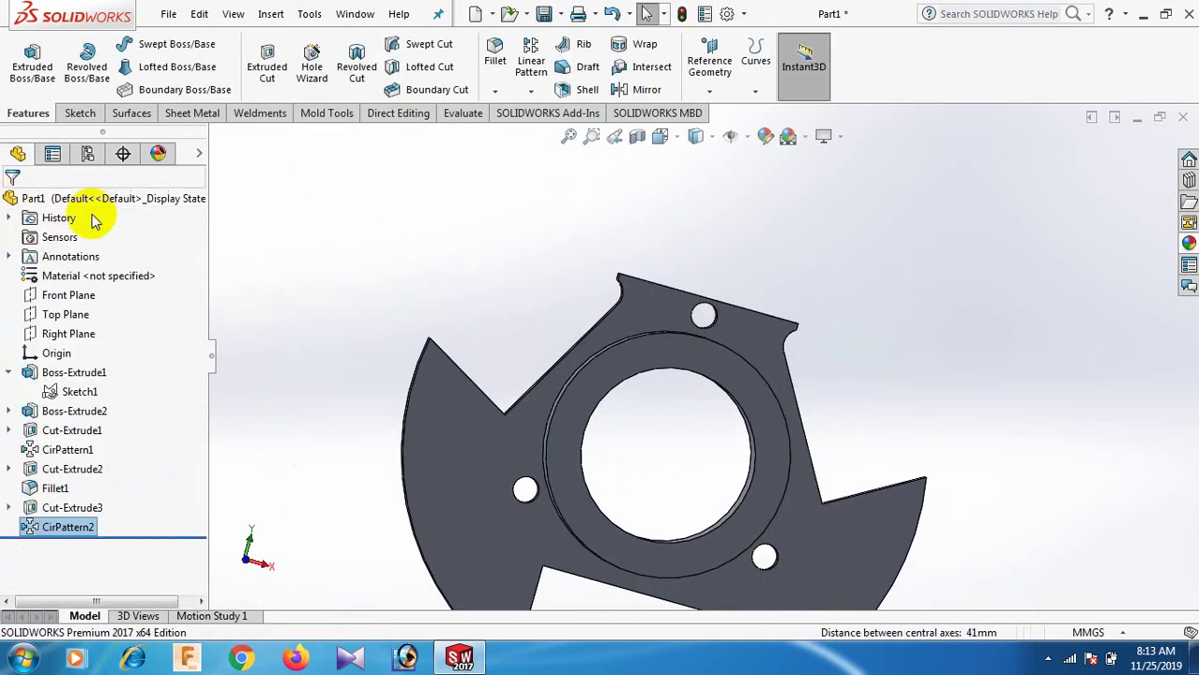
- Cycle the view through isometric, dimetric and trimetric, ending back in isometric
{"action": "key", "text": "space"}
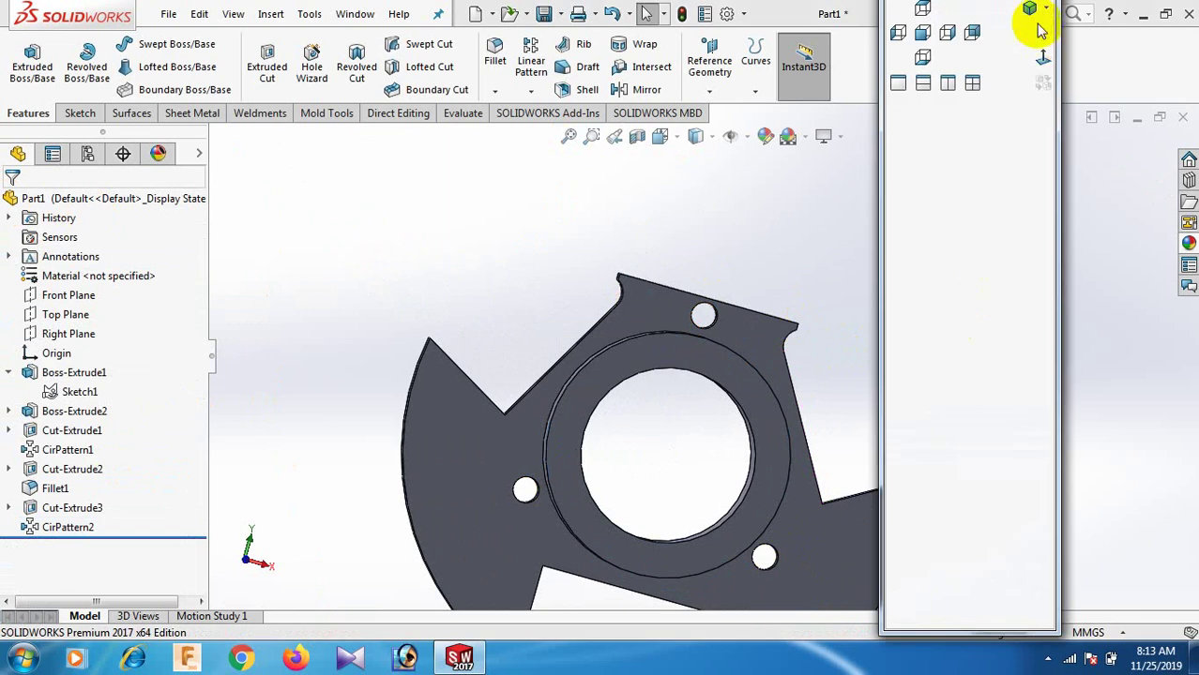
{"action": "left_click", "coordinate": [1029, 8]}
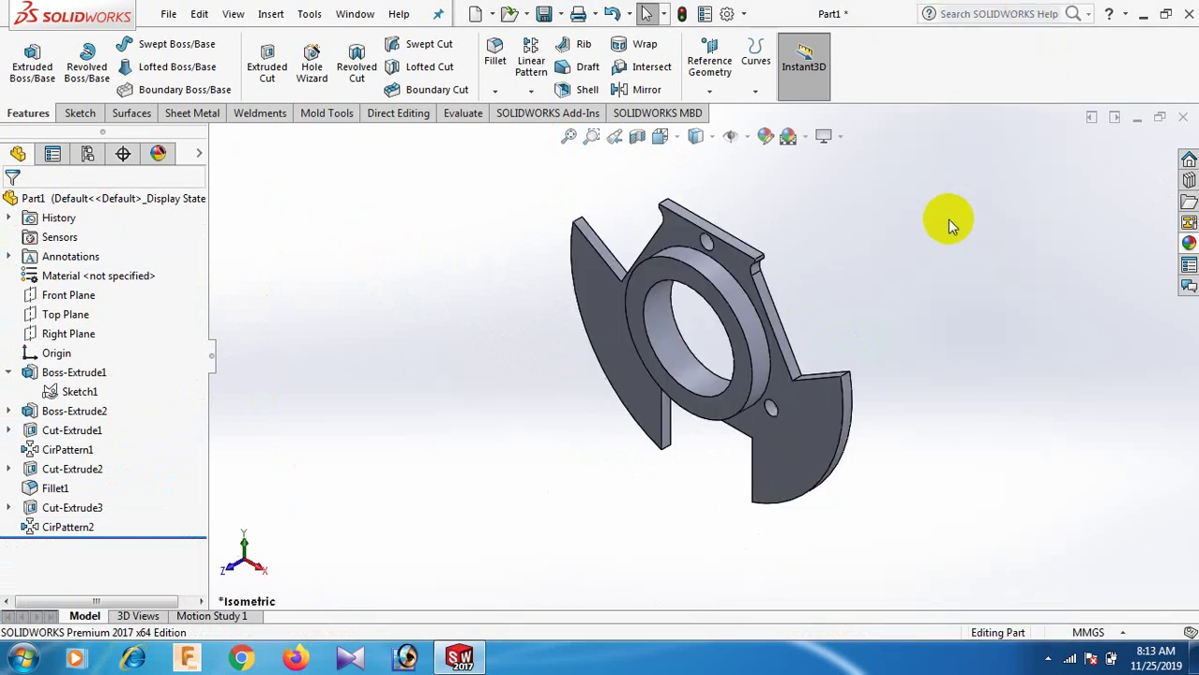
{"action": "key", "text": "space"}
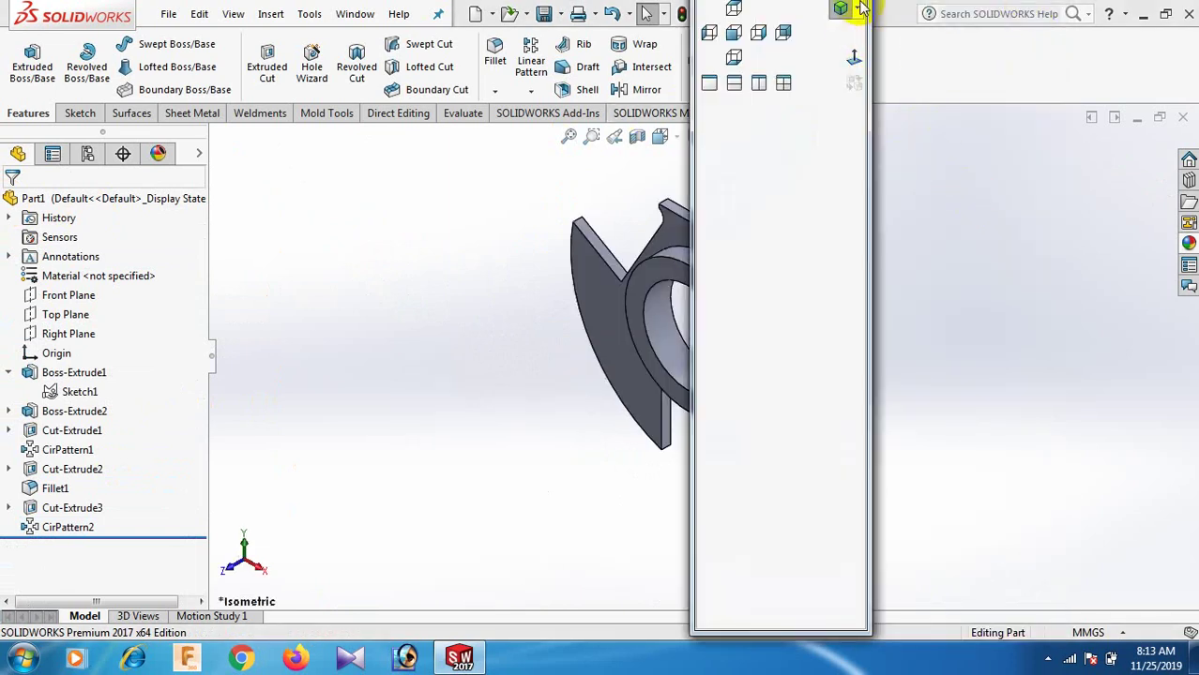
{"action": "left_click", "coordinate": [856, 8]}
{"action": "left_click", "coordinate": [868, 54]}
{"action": "key", "text": "space"}
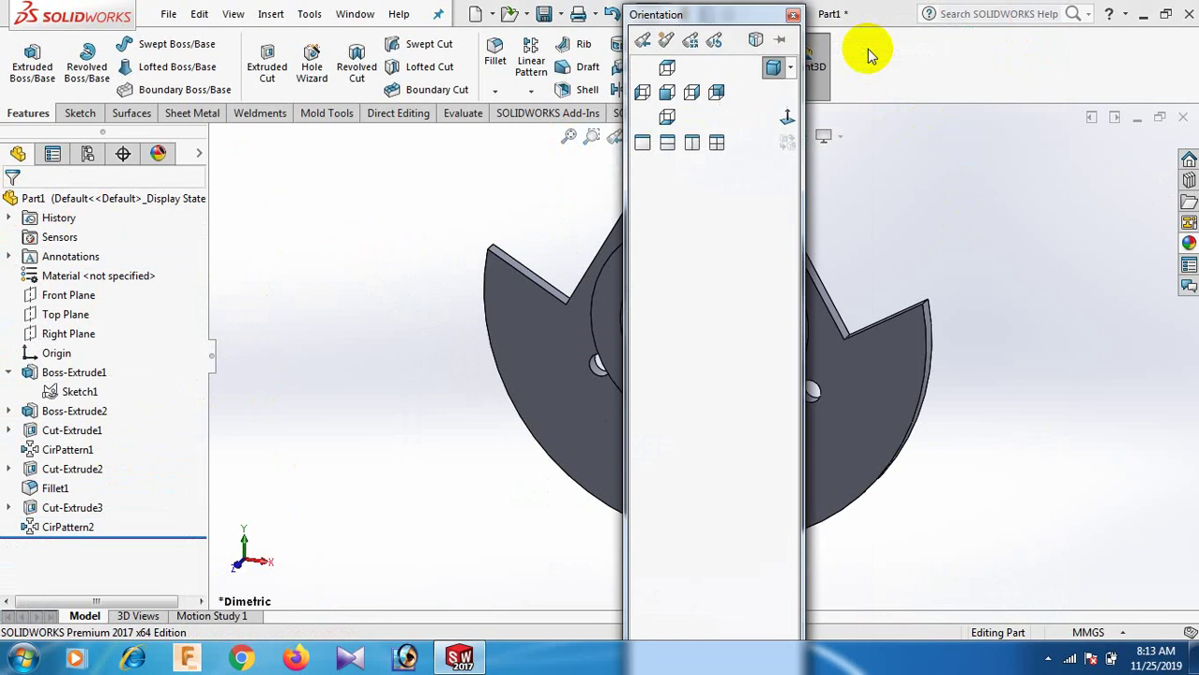
{"action": "left_click", "coordinate": [788, 68]}
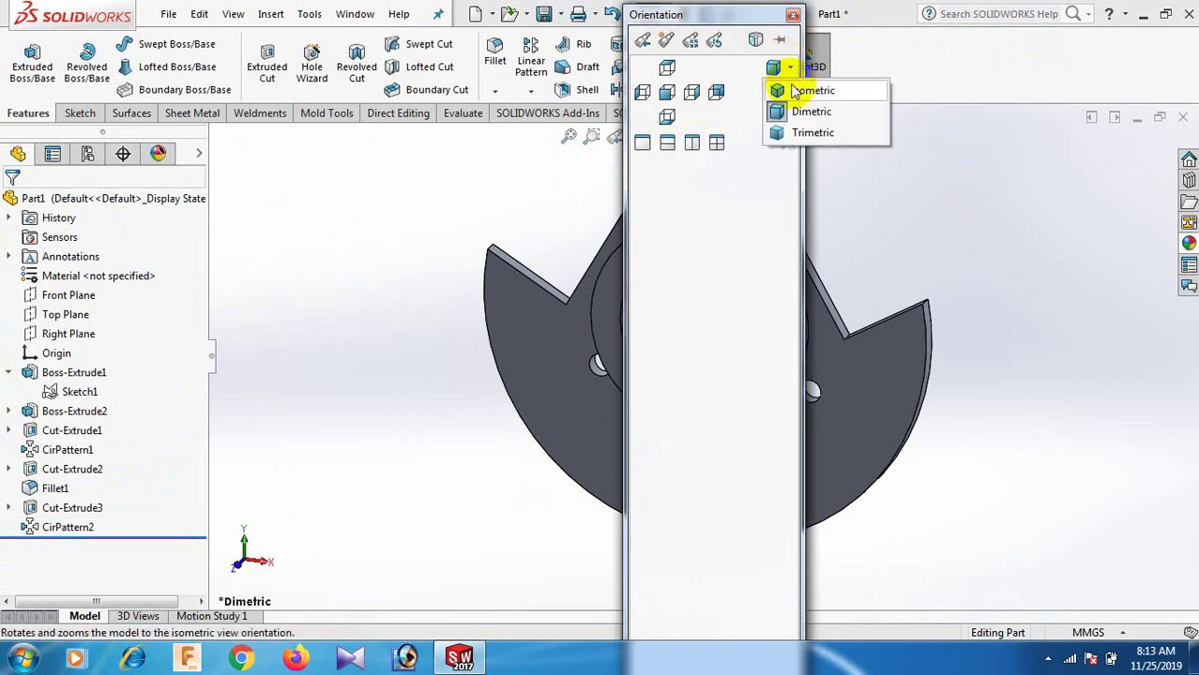
{"action": "left_click", "coordinate": [805, 131]}
{"action": "key", "text": "space"}
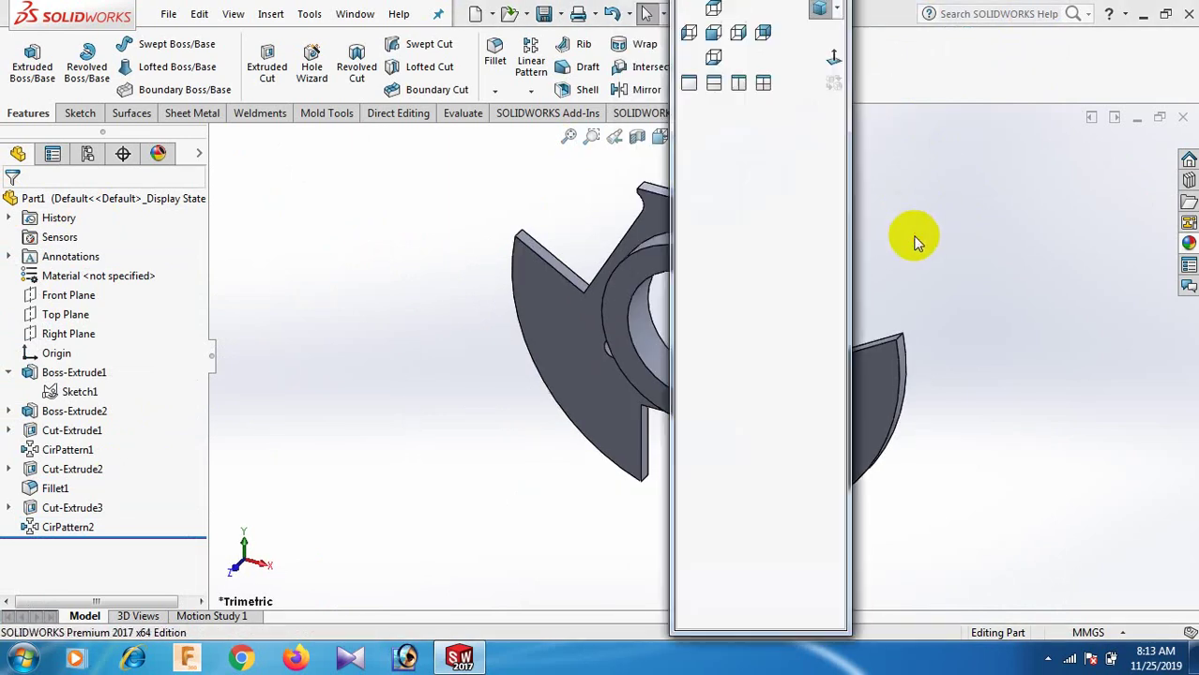
{"action": "left_click", "coordinate": [839, 11]}
{"action": "left_click", "coordinate": [849, 32]}
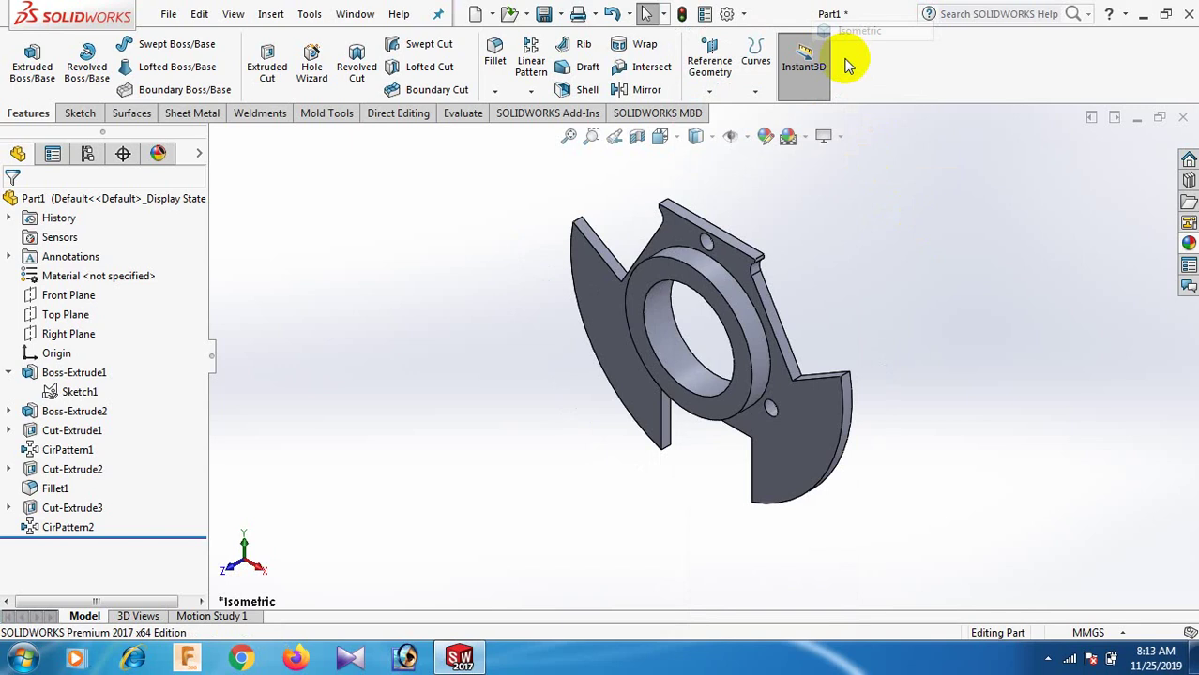
- Apply the Green appearance to the whole of Part1
{"action": "left_click", "coordinate": [1189, 243]}
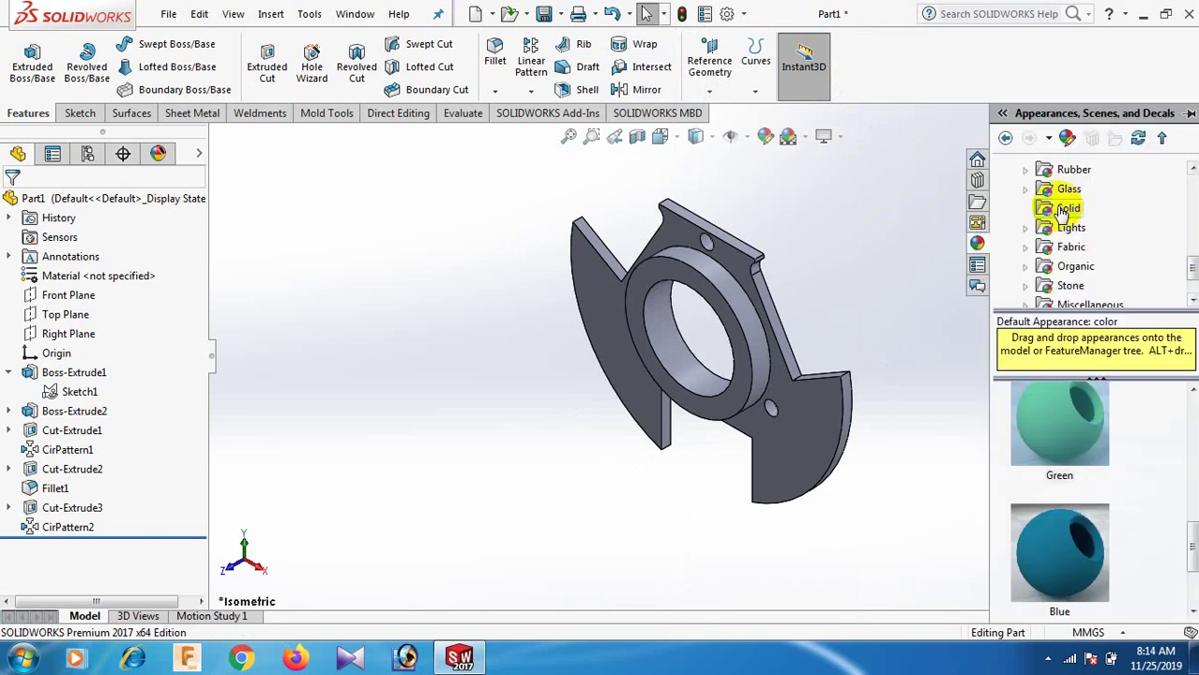
{"action": "left_click_drag", "start_coordinate": [1058, 452], "coordinate": [621, 344]}
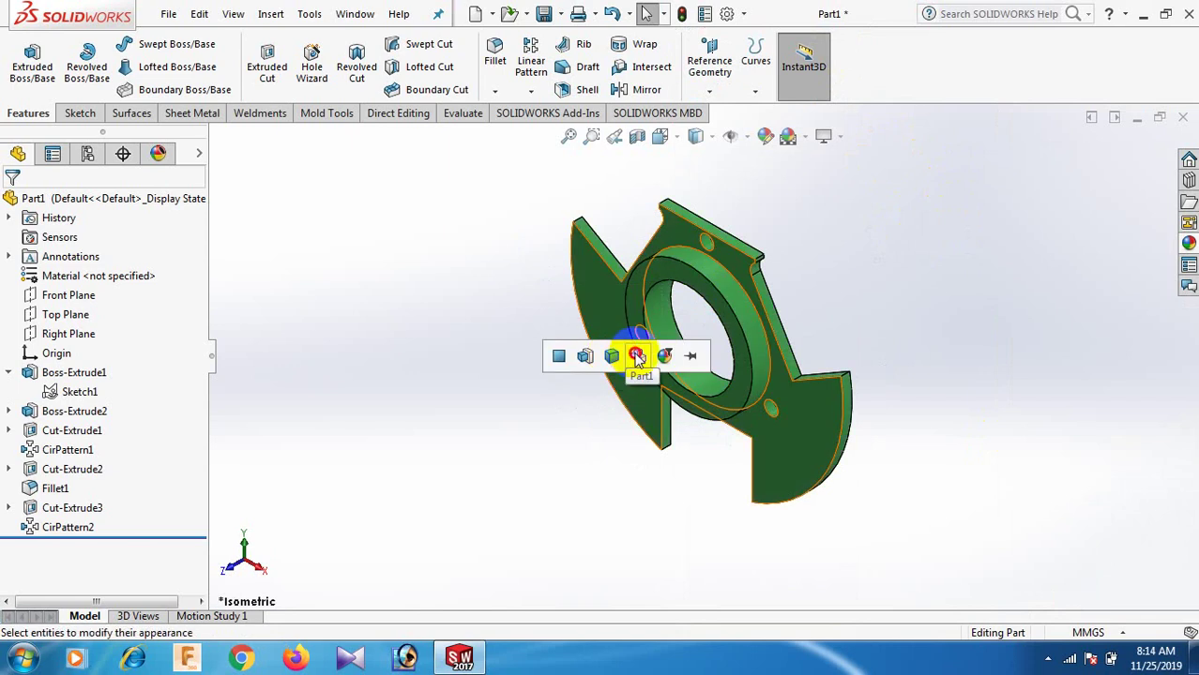
{"action": "left_click", "coordinate": [625, 356]}
- Set the display style to Shaded without edge lines
{"action": "scroll", "coordinate": [829, 270], "scroll_direction": "down", "scroll_amount": 2}
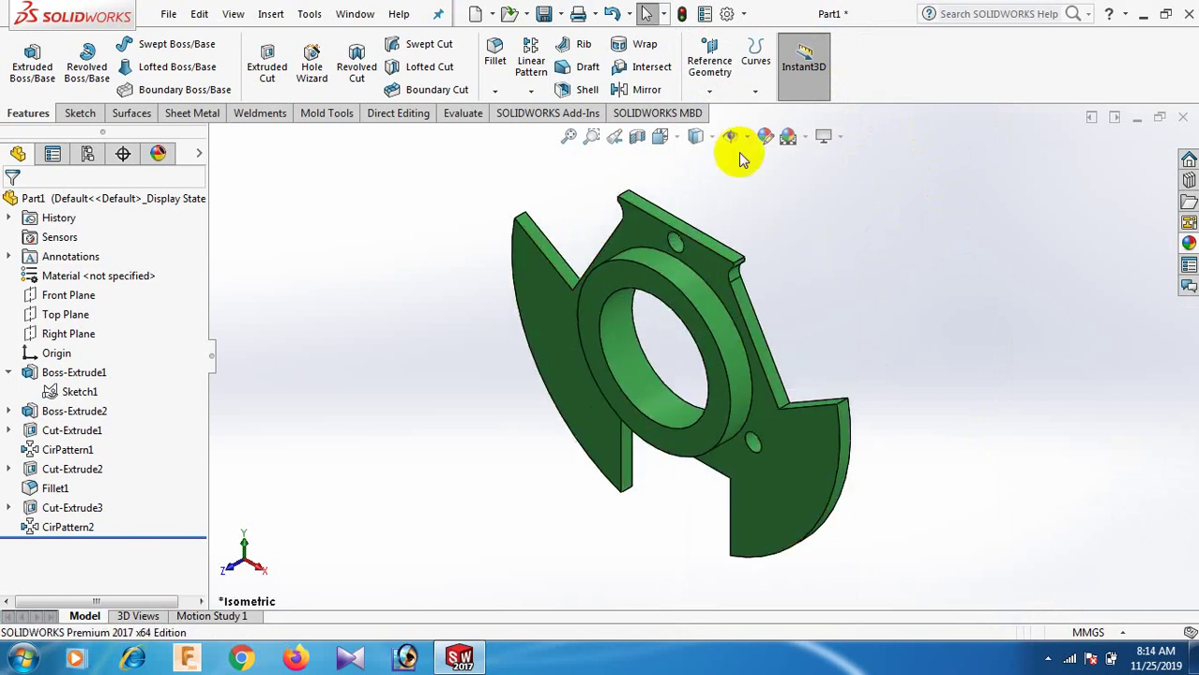
{"action": "left_click", "coordinate": [710, 137]}
{"action": "left_click", "coordinate": [701, 183]}
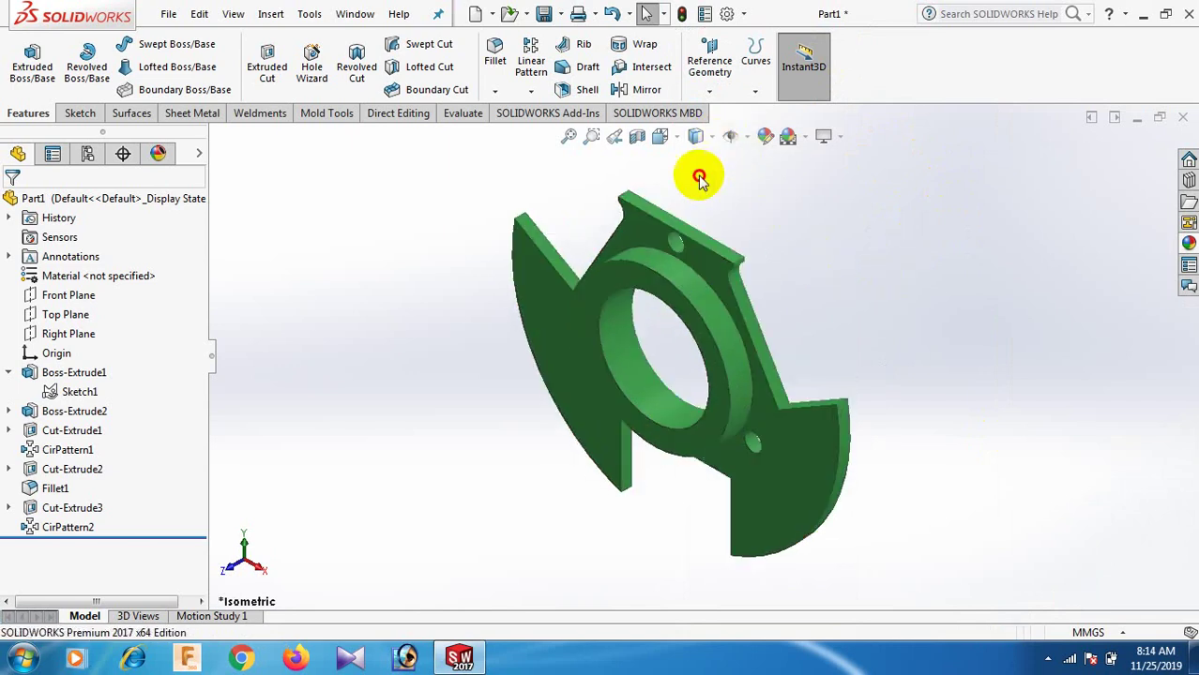